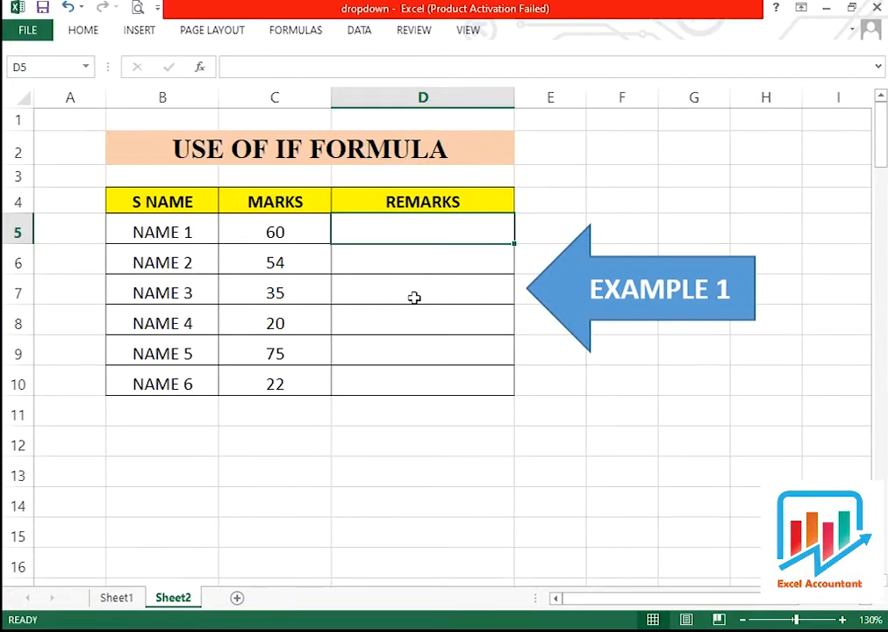
Examine the Example 1 table's title and its S NAME, MARKS and REMARKS columns
{"action": "left_click", "coordinate": [252, 151]}
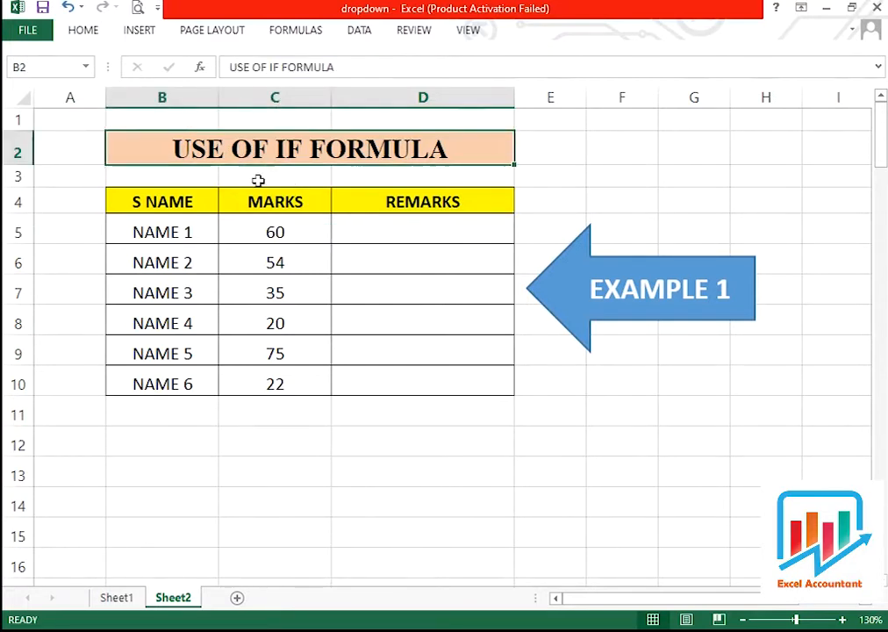
{"action": "left_click", "coordinate": [376, 254]}
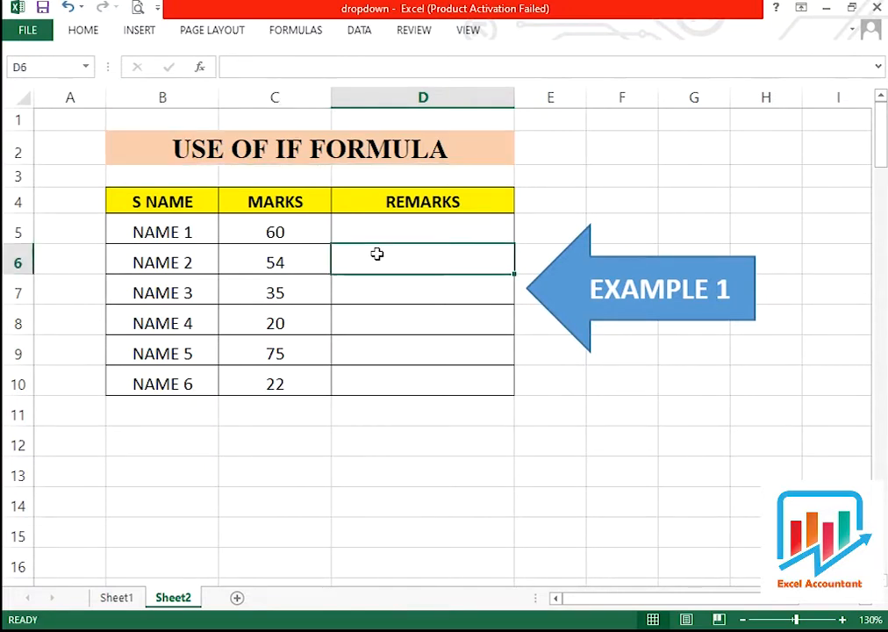
{"action": "left_click", "coordinate": [378, 285]}
{"action": "left_click", "coordinate": [379, 314]}
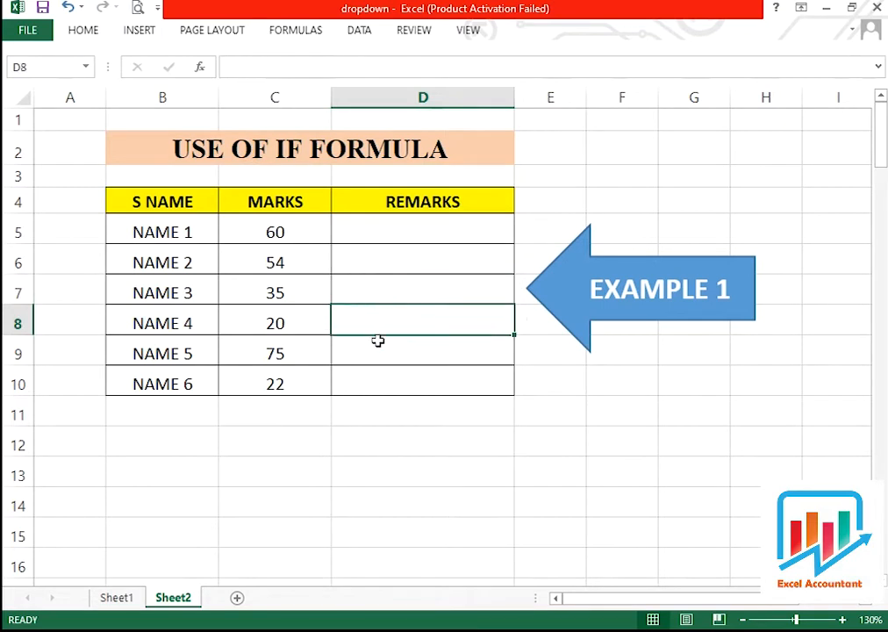
{"action": "left_click", "coordinate": [376, 346]}
{"action": "left_click", "coordinate": [381, 379]}
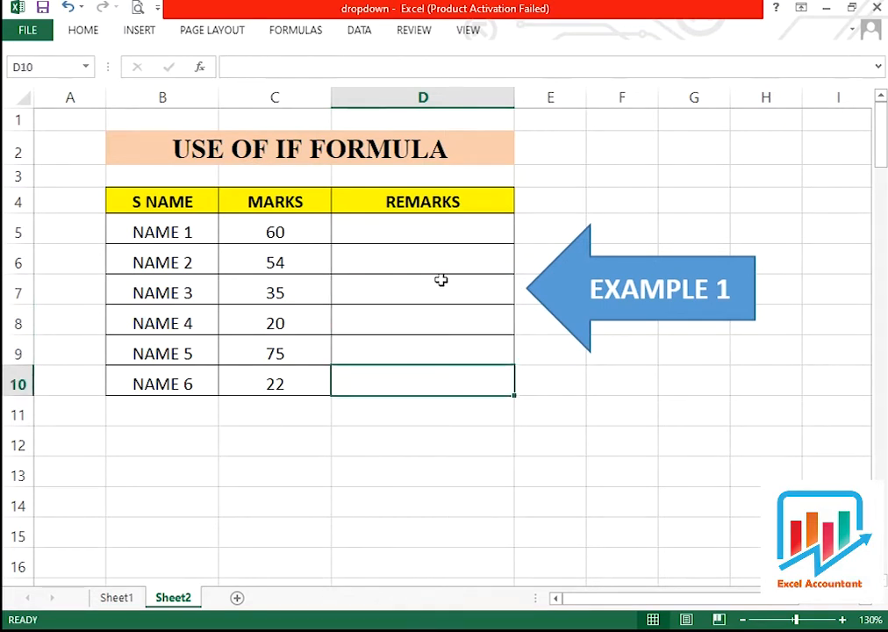
{"action": "left_click", "coordinate": [432, 229]}
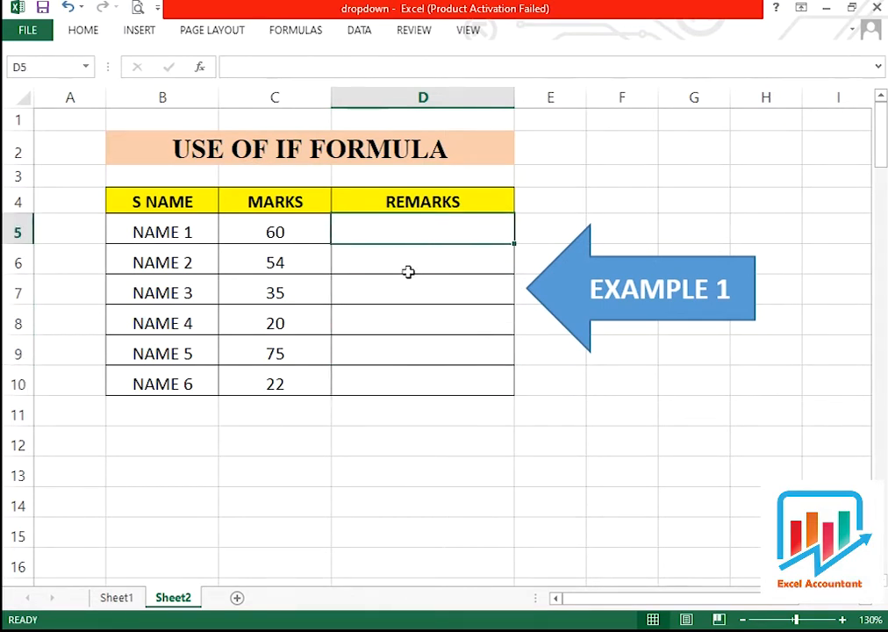
{"action": "left_click", "coordinate": [413, 267]}
{"action": "left_click", "coordinate": [416, 238]}
{"action": "left_click_drag", "start_coordinate": [198, 201], "coordinate": [371, 371]}
{"action": "left_click", "coordinate": [183, 219]}
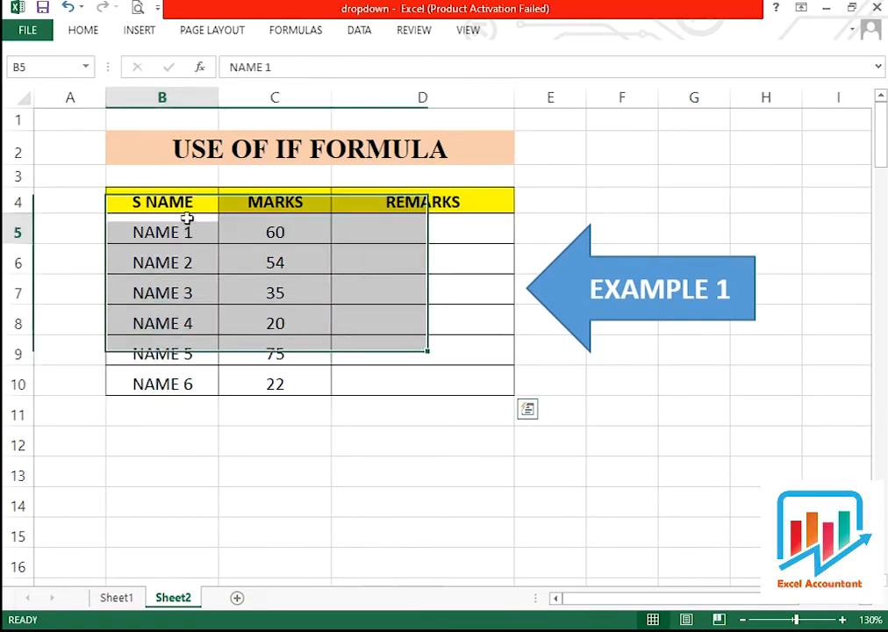
{"action": "left_click_drag", "start_coordinate": [297, 200], "coordinate": [315, 396]}
{"action": "left_click_drag", "start_coordinate": [418, 206], "coordinate": [424, 378]}
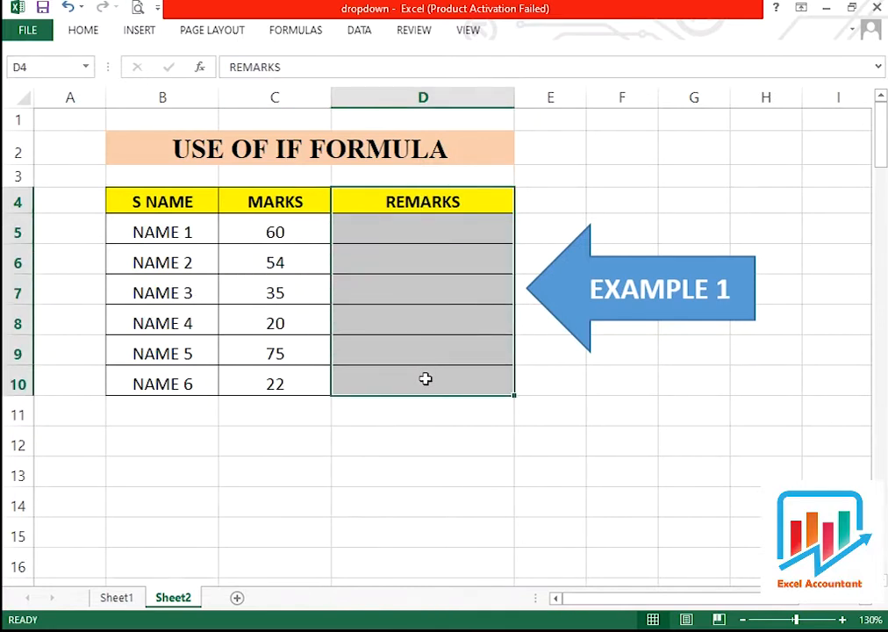
Begin an IF formula in D5 that tests C5<40 and gives "FAIL" when true
{"action": "left_click", "coordinate": [386, 231]}
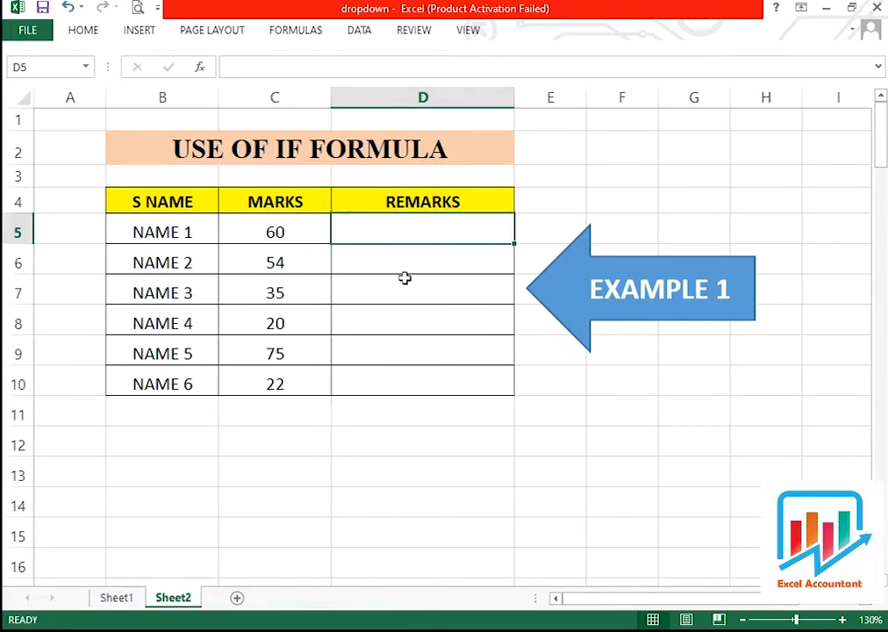
{"action": "left_click", "coordinate": [412, 262]}
{"action": "left_click", "coordinate": [414, 230]}
{"action": "type", "text": "=IF"}
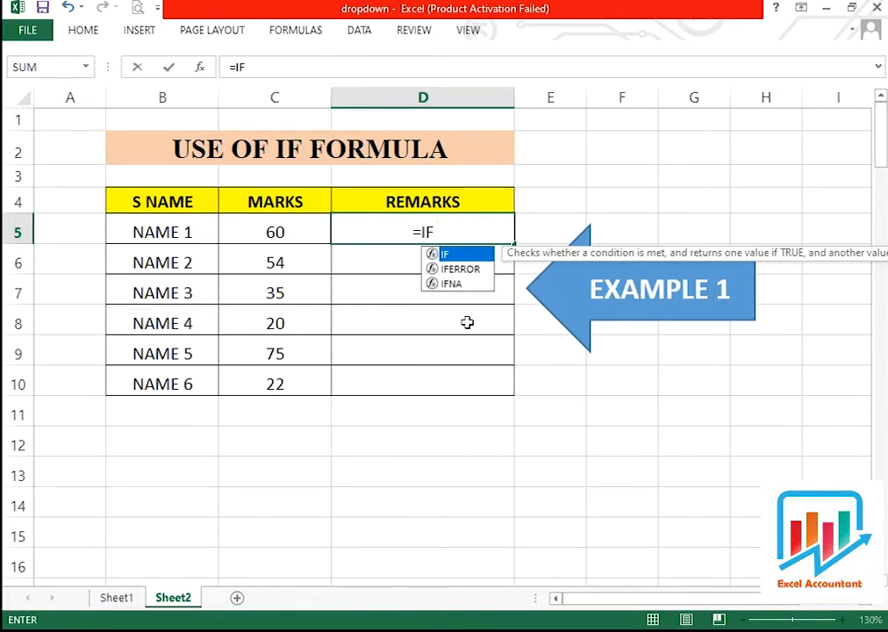
{"action": "type", "text": "("}
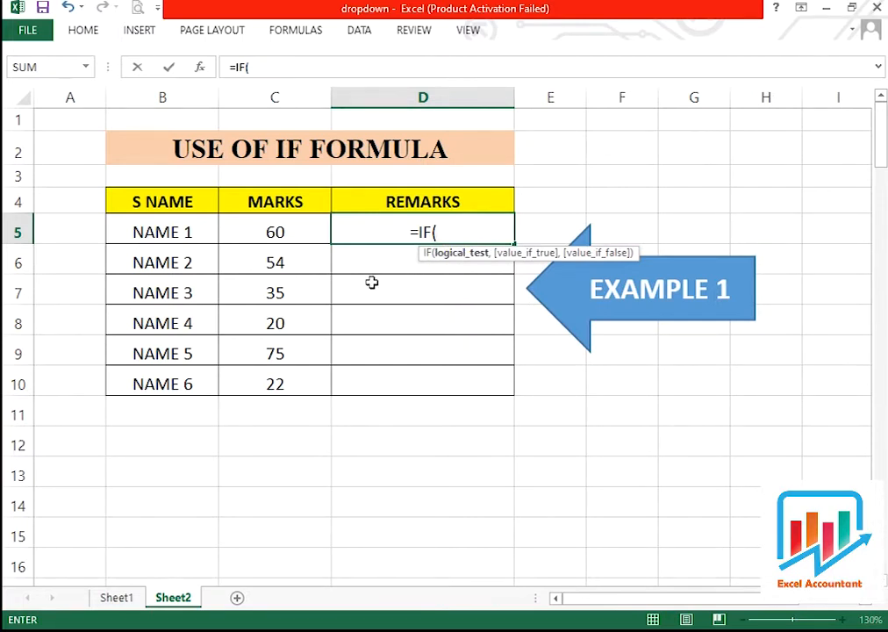
{"action": "key", "text": "Left"}
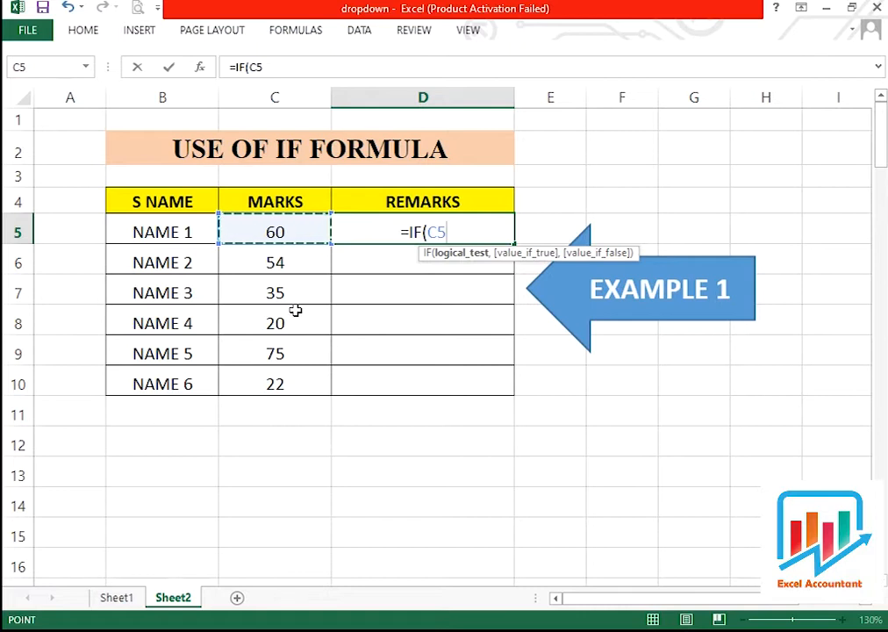
{"action": "type", "text": "<40"}
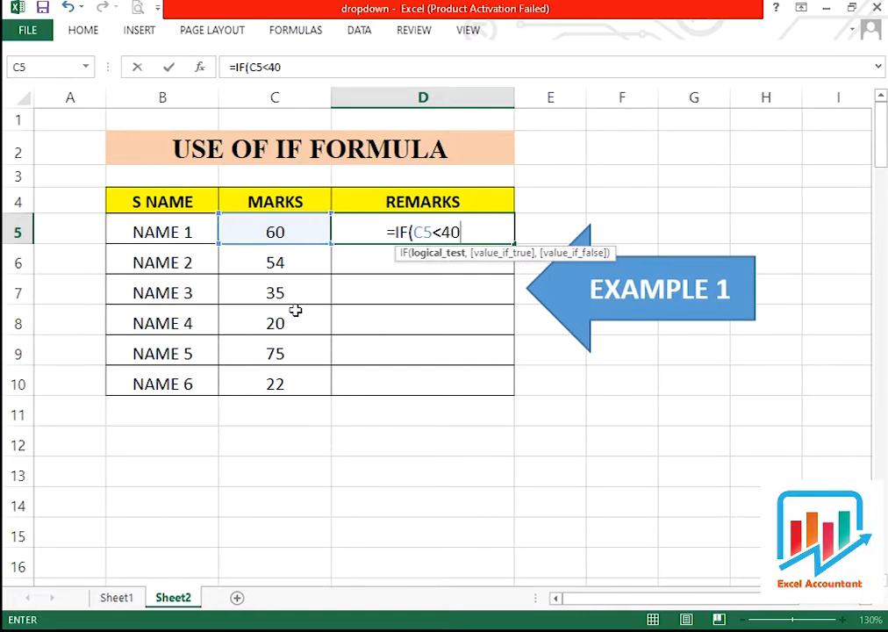
{"action": "type", "text": ",\""}
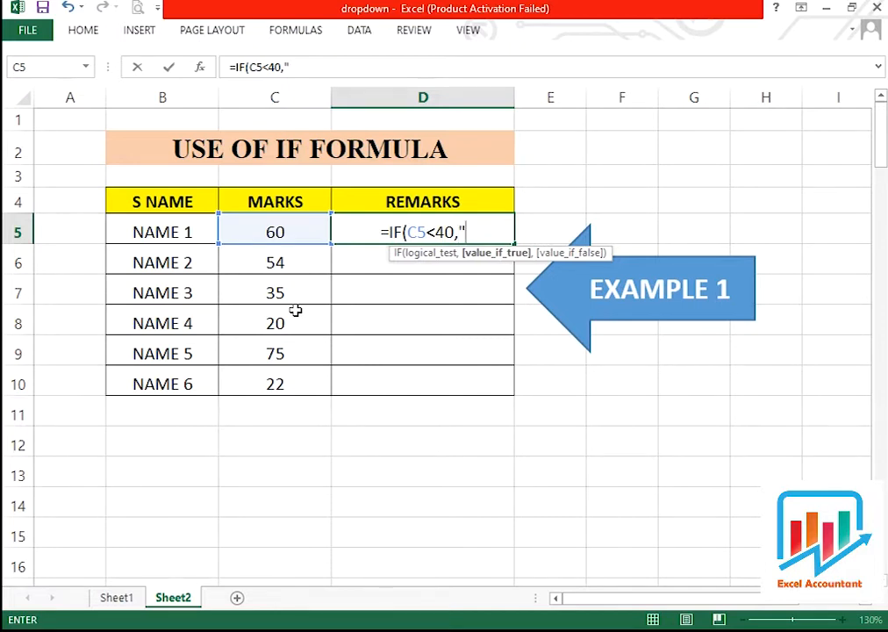
{"action": "type", "text": "FAIL"}
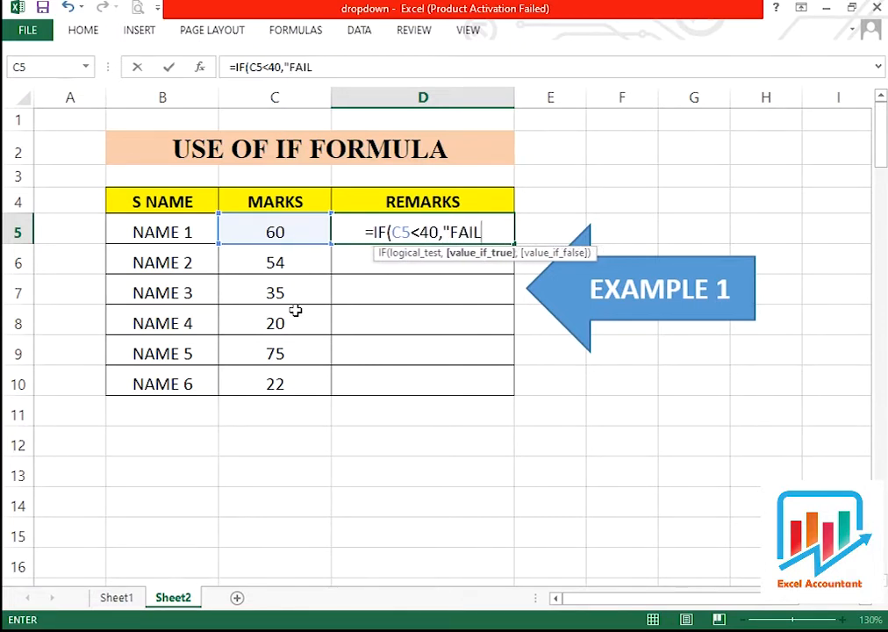
{"action": "type", "text": "\""}
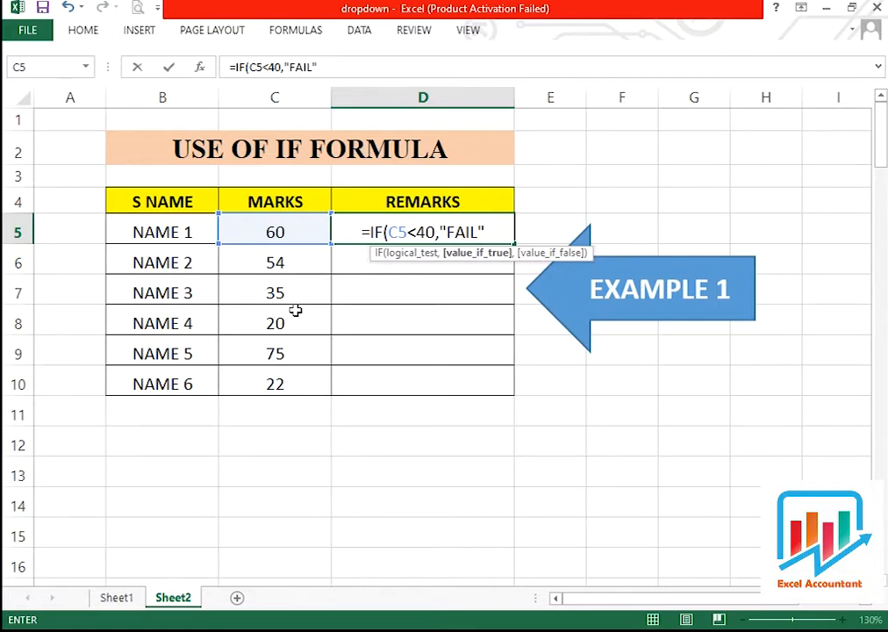
Complete the D5 formula with "PASS" as the value if false, making it =IF(C5<40,"FAIL","PASS")
{"action": "type", "text": ","}
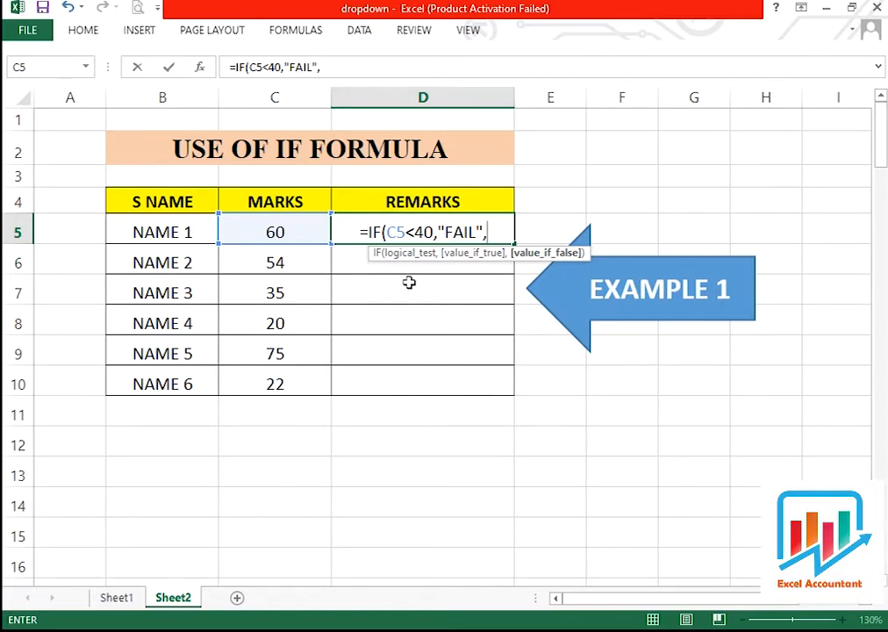
{"action": "type", "text": "\"FAI"}
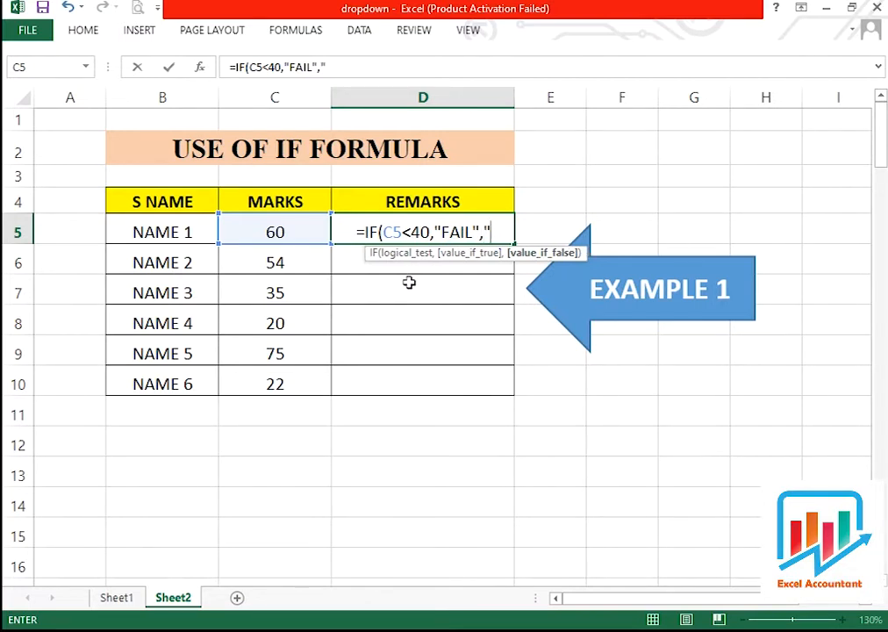
{"action": "key", "text": "BackSpace"}
{"action": "key", "text": "BackSpace"}
{"action": "key", "text": "BackSpace"}
{"action": "type", "text": "PASS"}
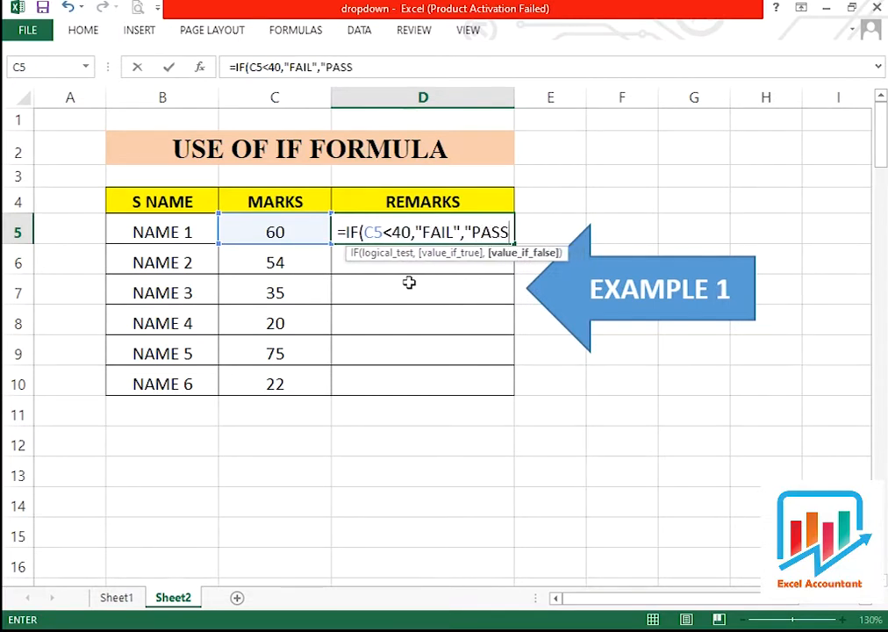
{"action": "type", "text": "\""}
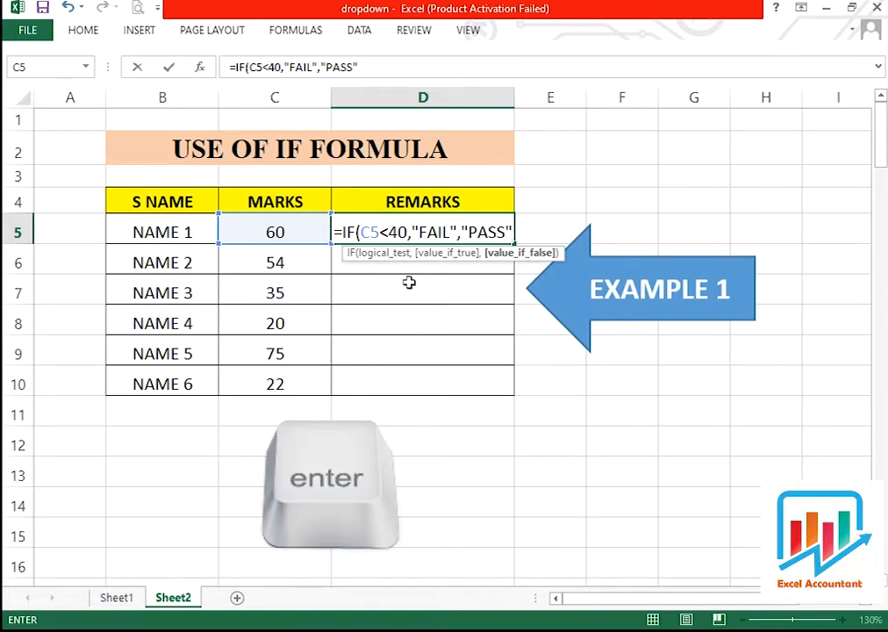
{"action": "type", "text": ")"}
{"action": "key", "text": "Return"}
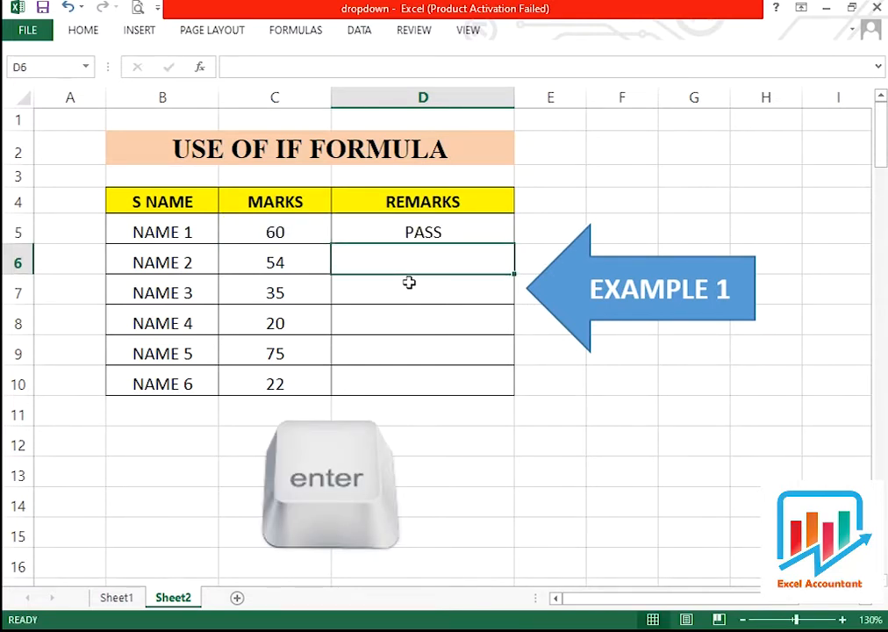
Fill the D5 pass/fail formula down the REMARKS column to D10
{"action": "left_click", "coordinate": [430, 231]}
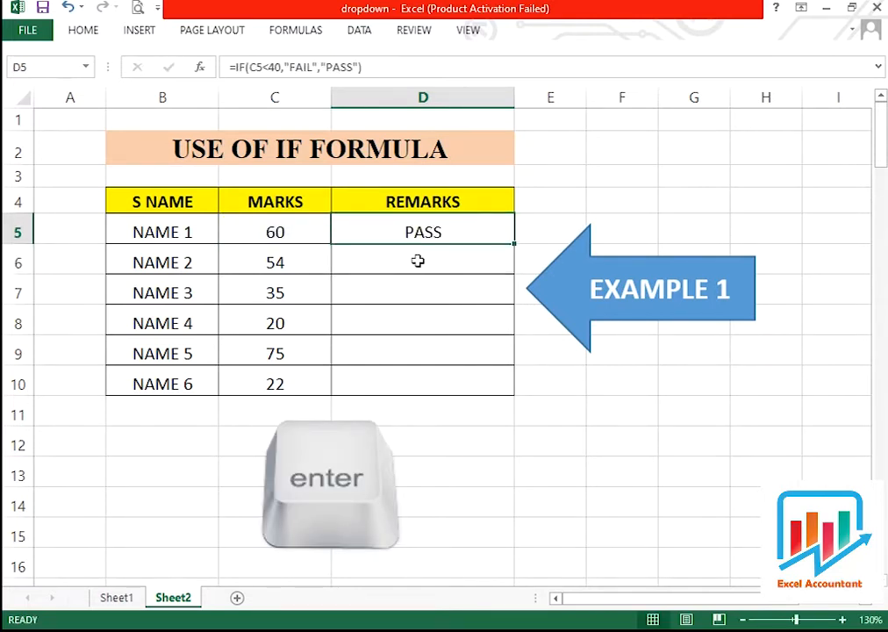
{"action": "left_click", "coordinate": [276, 234]}
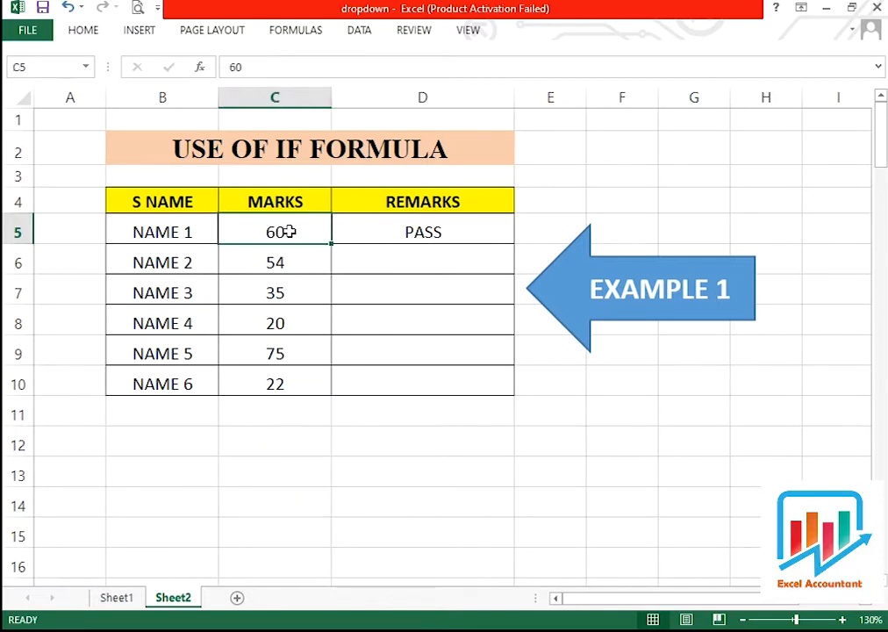
{"action": "left_click", "coordinate": [454, 231]}
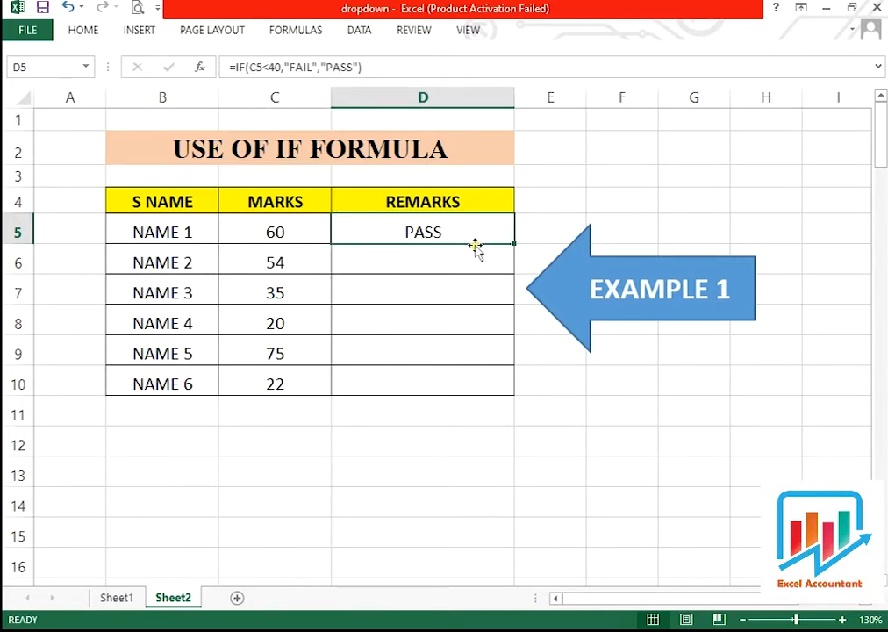
{"action": "double_click", "coordinate": [513, 242]}
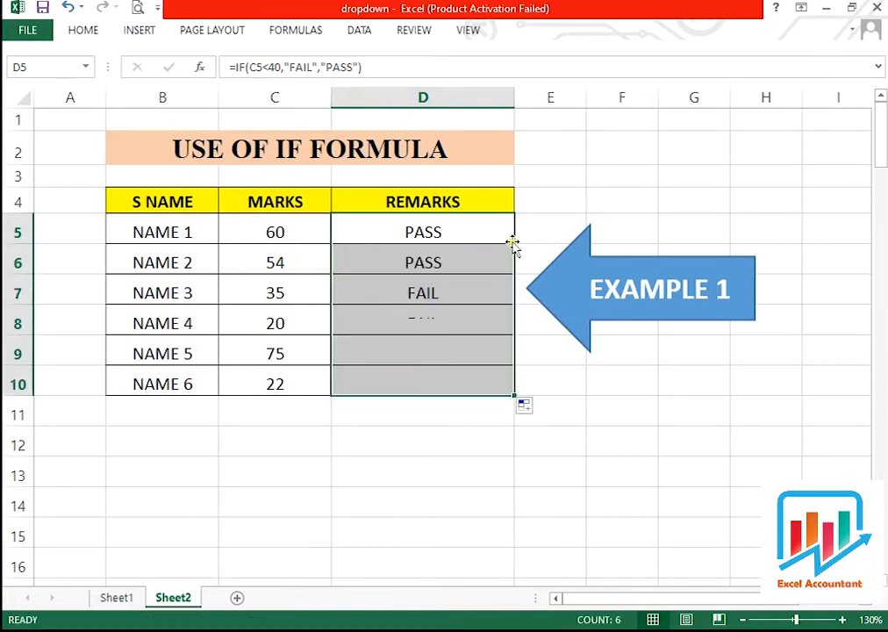
Check the REMARKS results against the marks for NAME 2, NAME 3 and NAME 5, and review D5
{"action": "left_click", "coordinate": [458, 264]}
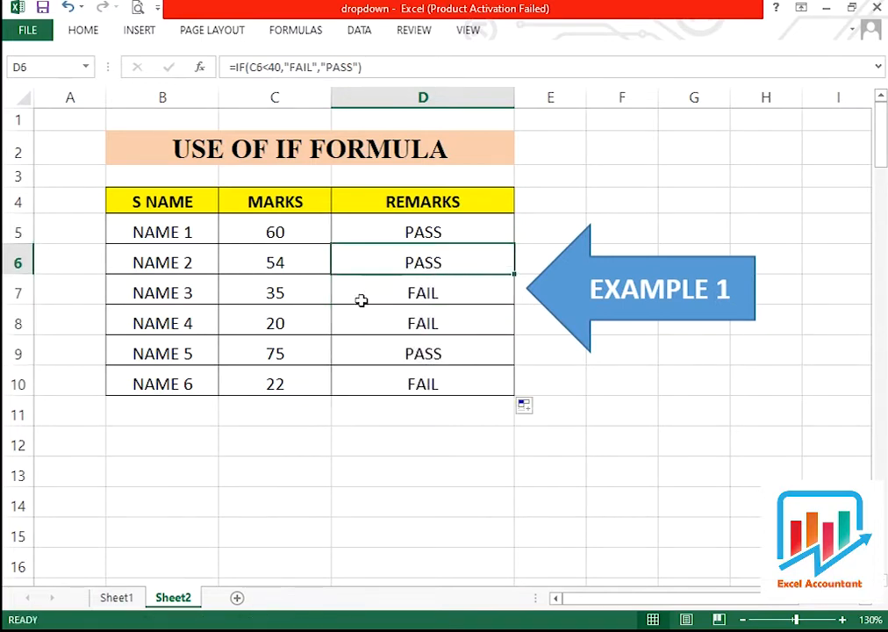
{"action": "left_click", "coordinate": [294, 296]}
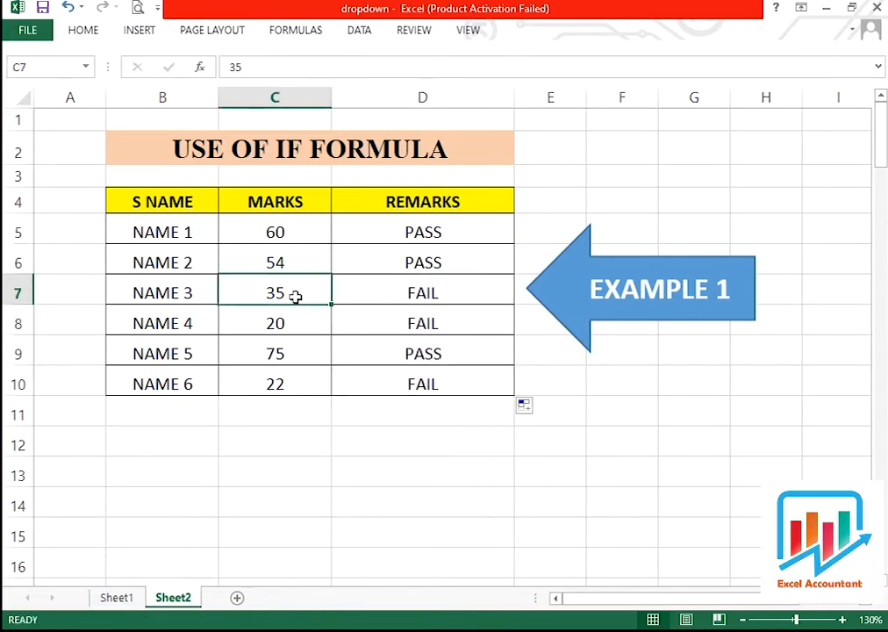
{"action": "left_click", "coordinate": [414, 296]}
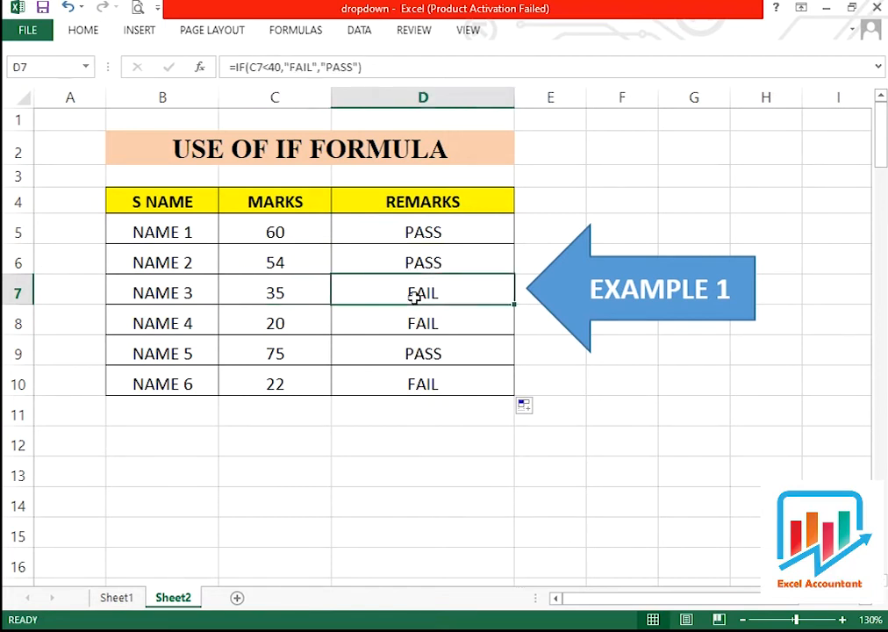
{"action": "left_click", "coordinate": [297, 360]}
{"action": "left_click", "coordinate": [382, 350]}
{"action": "left_click", "coordinate": [305, 348]}
{"action": "left_click", "coordinate": [382, 355]}
{"action": "left_click", "coordinate": [432, 235]}
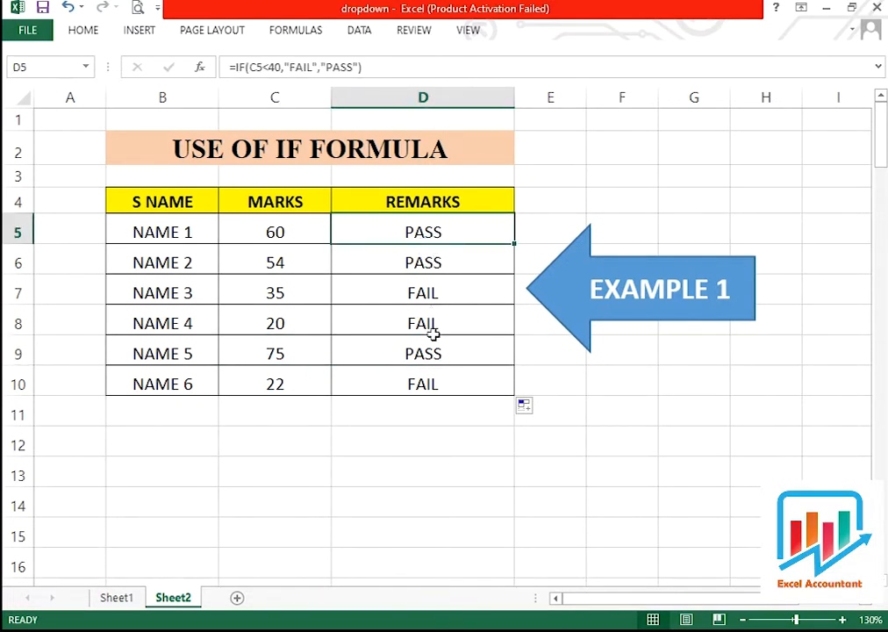
Examine the Example 2 table in B28:D34 with its NAME, MARKS and GRADE columns
{"action": "left_click", "coordinate": [434, 420]}
{"action": "key", "text": "Down"}
{"action": "key", "text": "Down"}
{"action": "key", "text": "Down"}
{"action": "key", "text": "Down"}
{"action": "key", "text": "Down"}
{"action": "key", "text": "Down"}
{"action": "key", "text": "Down"}
{"action": "key", "text": "Down"}
{"action": "key", "text": "Down"}
{"action": "key", "text": "Down"}
{"action": "key", "text": "Down"}
{"action": "key", "text": "Down"}
{"action": "key", "text": "Down"}
{"action": "key", "text": "Down"}
{"action": "key", "text": "Down"}
{"action": "key", "text": "Down"}
{"action": "key", "text": "Down"}
{"action": "key", "text": "Down"}
{"action": "key", "text": "Down"}
{"action": "key", "text": "Down"}
{"action": "key", "text": "Down"}
{"action": "key", "text": "Down"}
{"action": "key", "text": "Down"}
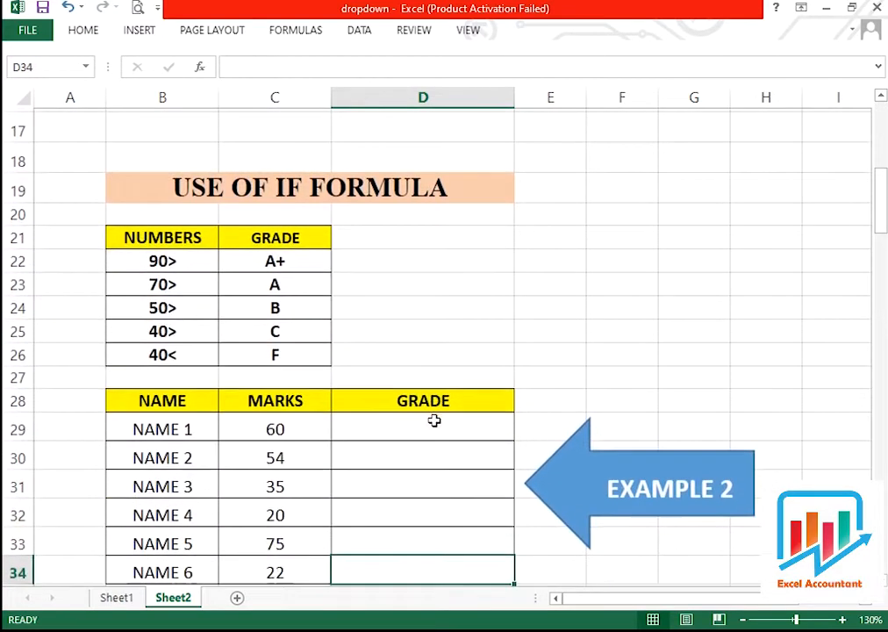
{"action": "key", "text": "Down"}
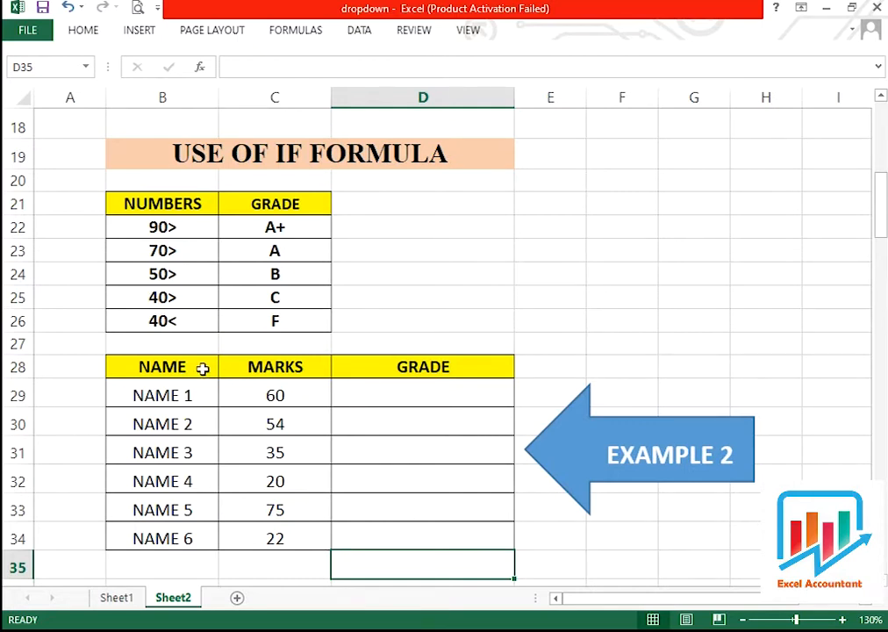
{"action": "left_click_drag", "start_coordinate": [162, 369], "coordinate": [389, 534]}
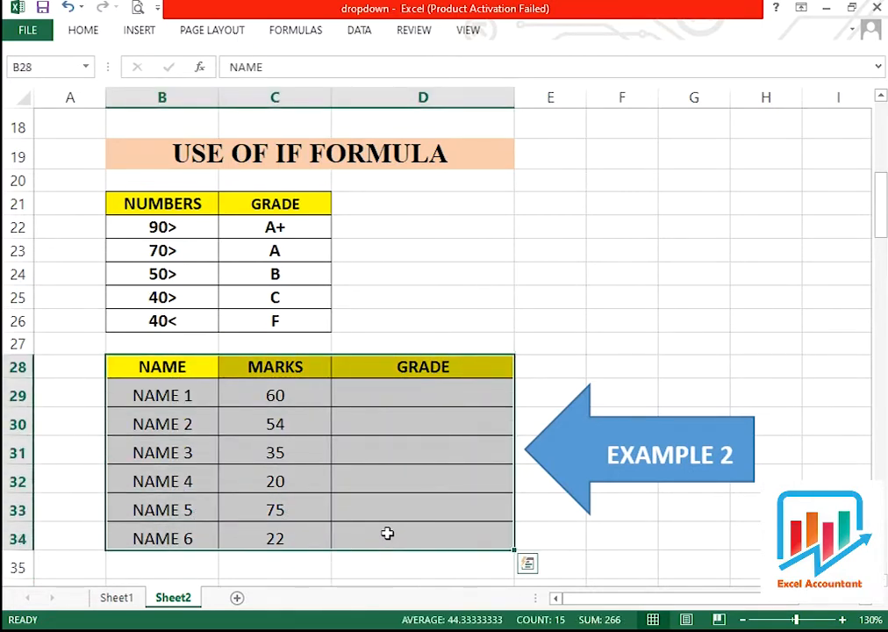
{"action": "left_click", "coordinate": [369, 397]}
{"action": "left_click_drag", "start_coordinate": [184, 369], "coordinate": [185, 542]}
{"action": "left_click_drag", "start_coordinate": [254, 367], "coordinate": [303, 531]}
{"action": "left_click_drag", "start_coordinate": [427, 364], "coordinate": [436, 527]}
{"action": "left_click", "coordinate": [416, 395]}
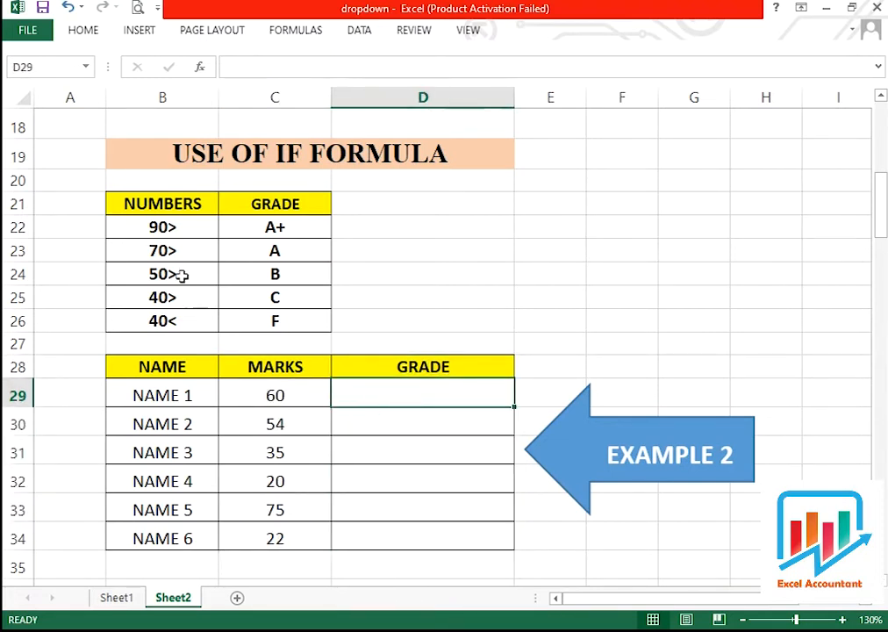
Examine the grading scale in B21:C26, matching each marks threshold in NUMBERS with its letter in GRADE
{"action": "left_click_drag", "start_coordinate": [188, 203], "coordinate": [250, 324]}
{"action": "left_click", "coordinate": [173, 227]}
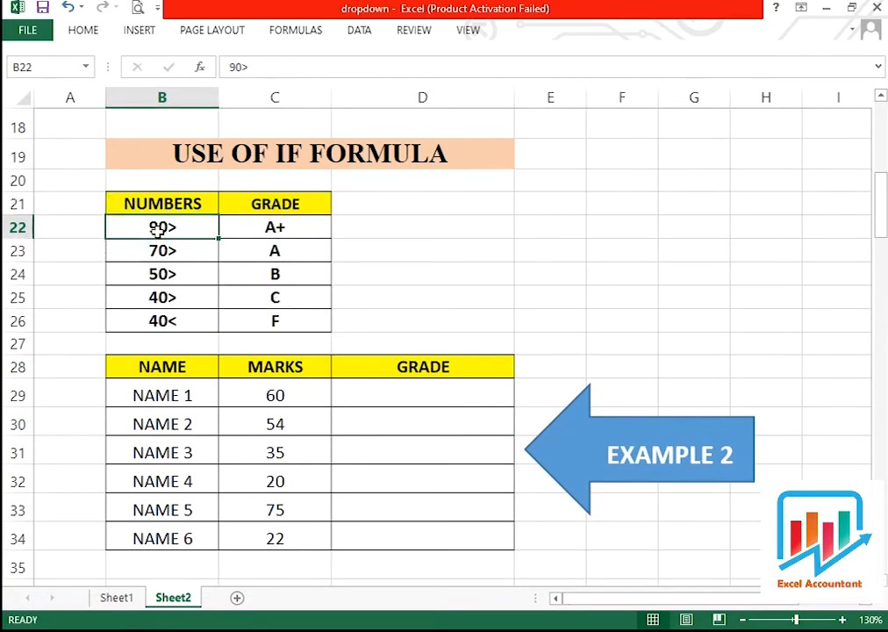
{"action": "left_click", "coordinate": [250, 230]}
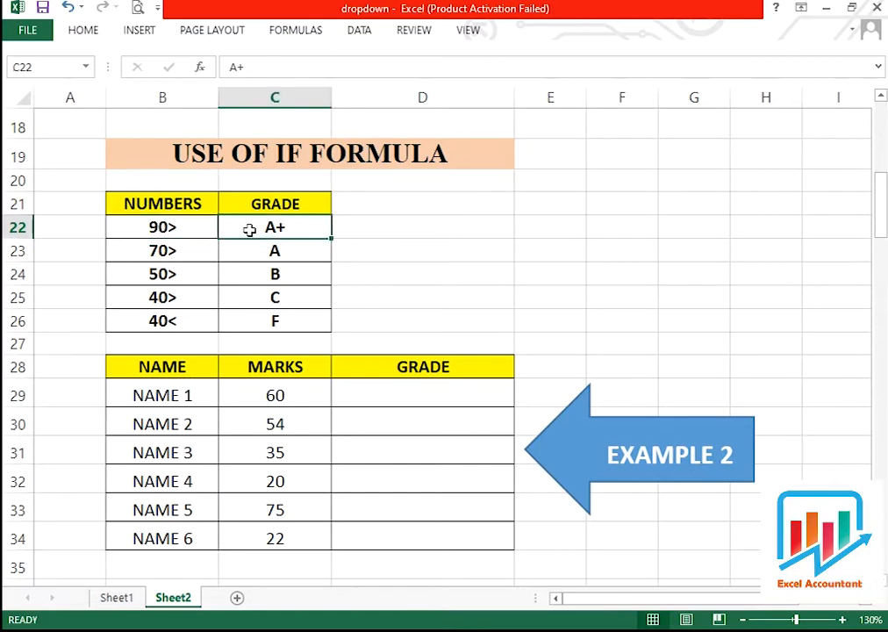
{"action": "left_click", "coordinate": [163, 252]}
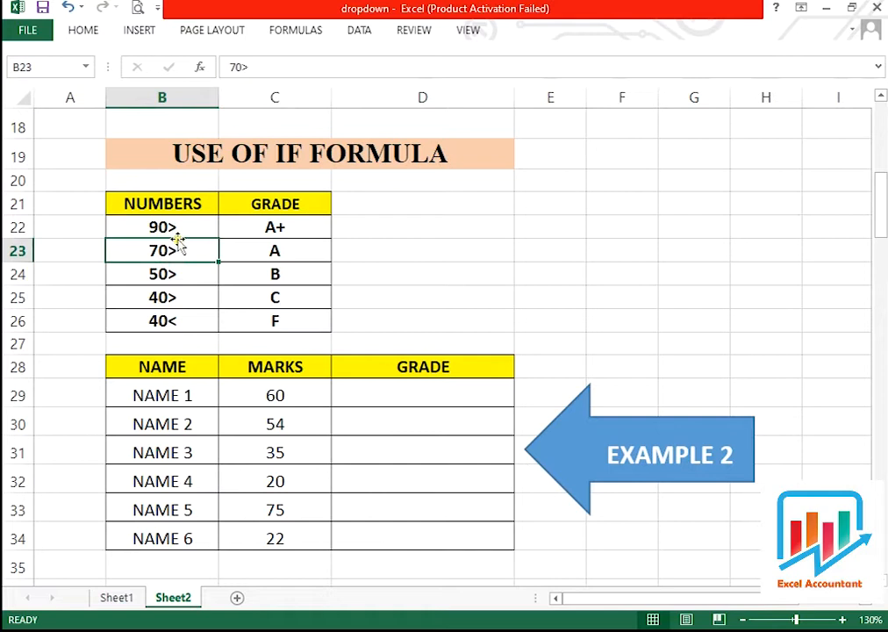
{"action": "left_click", "coordinate": [273, 252]}
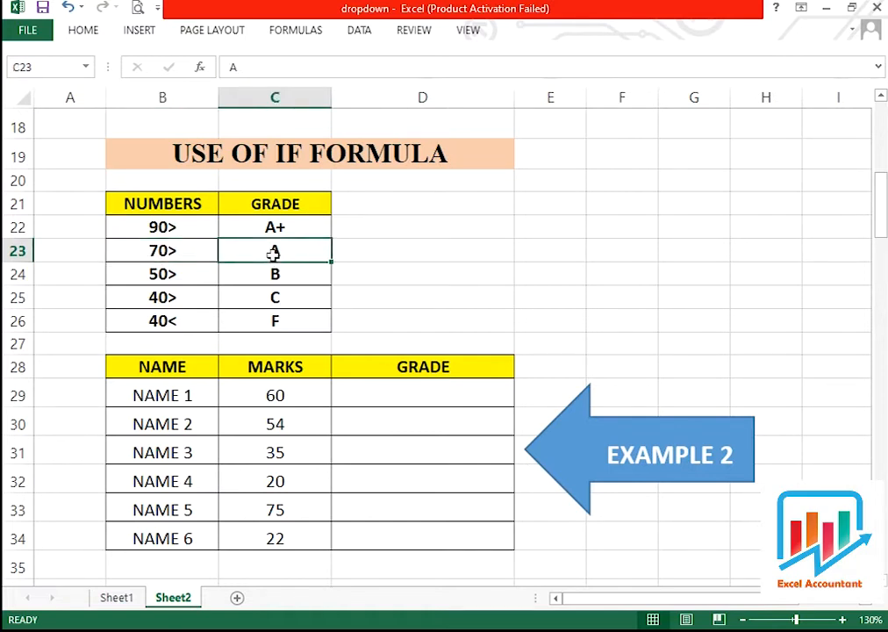
{"action": "left_click", "coordinate": [141, 275]}
{"action": "left_click", "coordinate": [173, 252]}
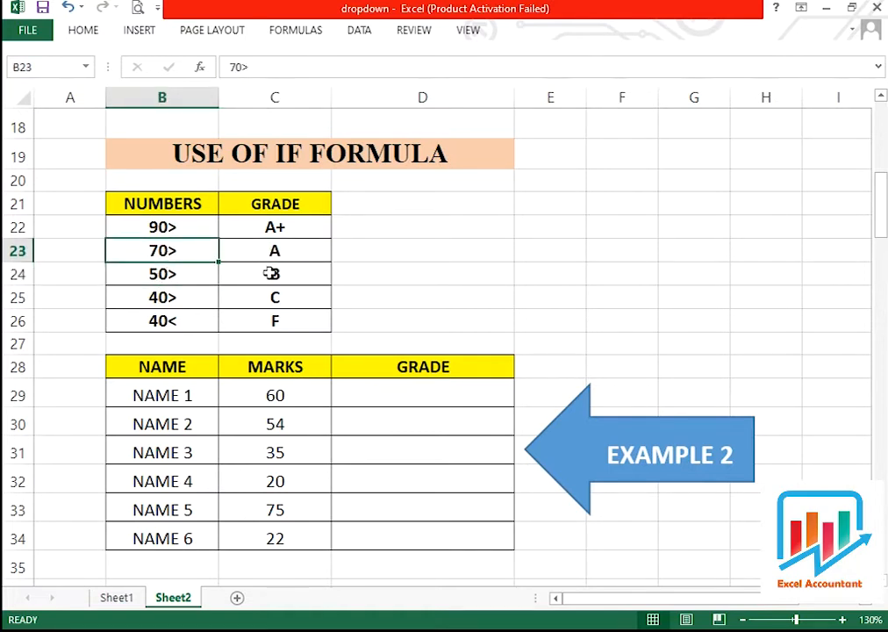
{"action": "left_click", "coordinate": [298, 271]}
{"action": "left_click", "coordinate": [176, 302]}
{"action": "left_click", "coordinate": [174, 277]}
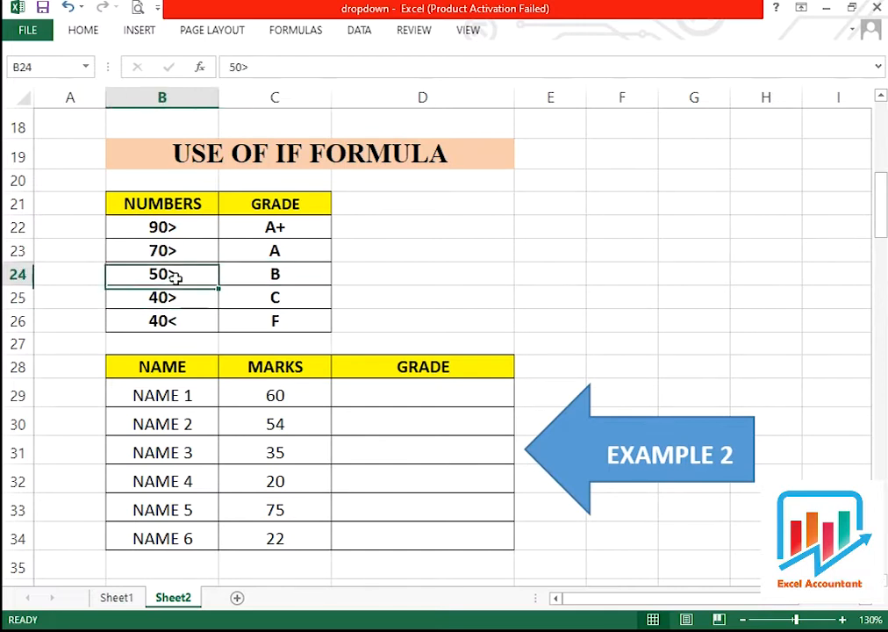
{"action": "left_click", "coordinate": [254, 297]}
{"action": "left_click", "coordinate": [195, 318]}
{"action": "left_click", "coordinate": [259, 325]}
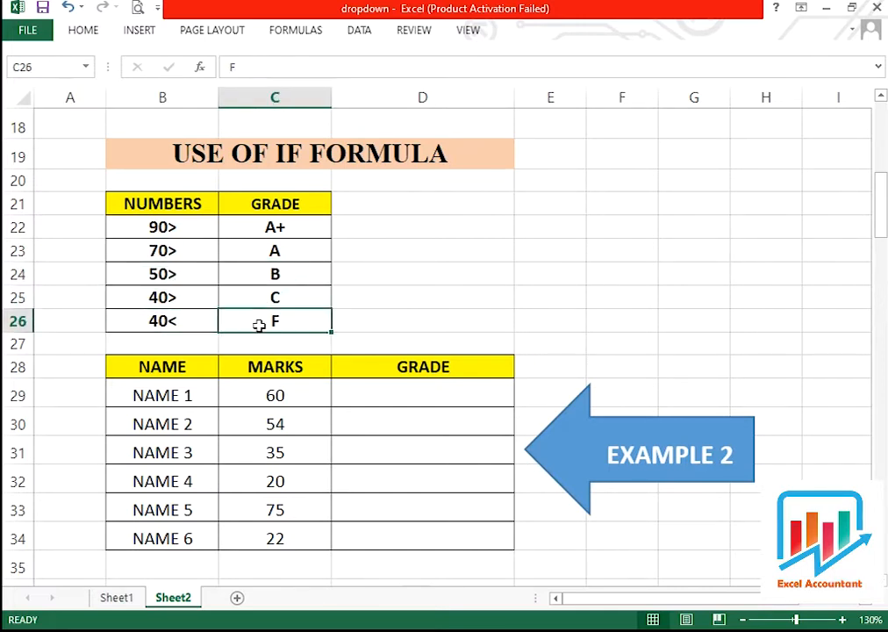
Start an IF formula in D29 for NAME 1's grade with the logical test C29>=90
{"action": "left_click", "coordinate": [393, 399]}
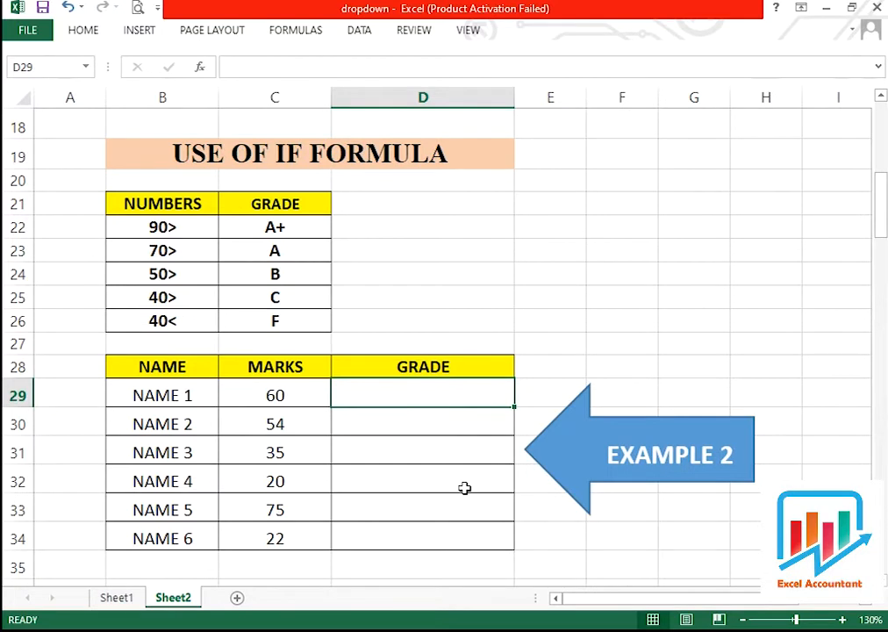
{"action": "type", "text": "=IF("}
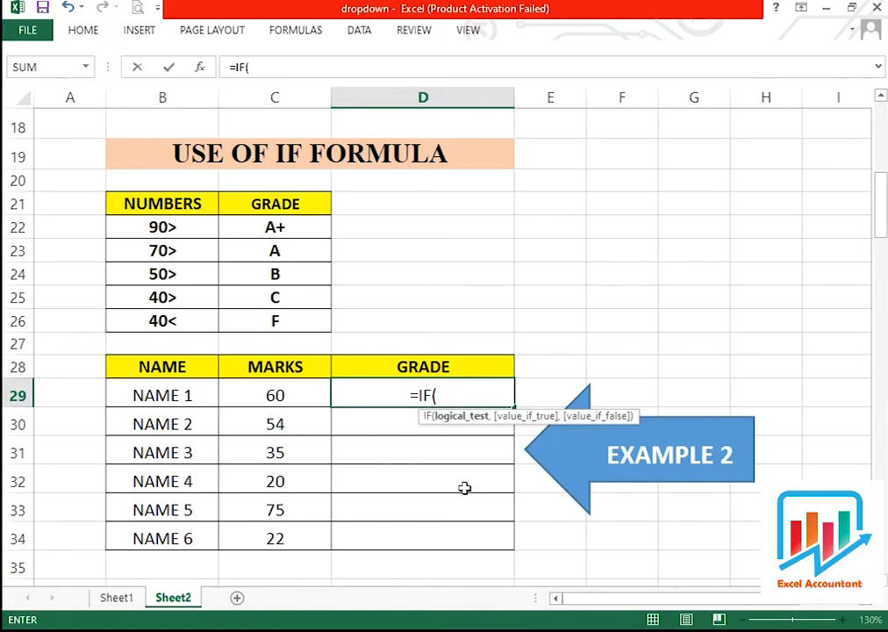
{"action": "left_click", "coordinate": [276, 398]}
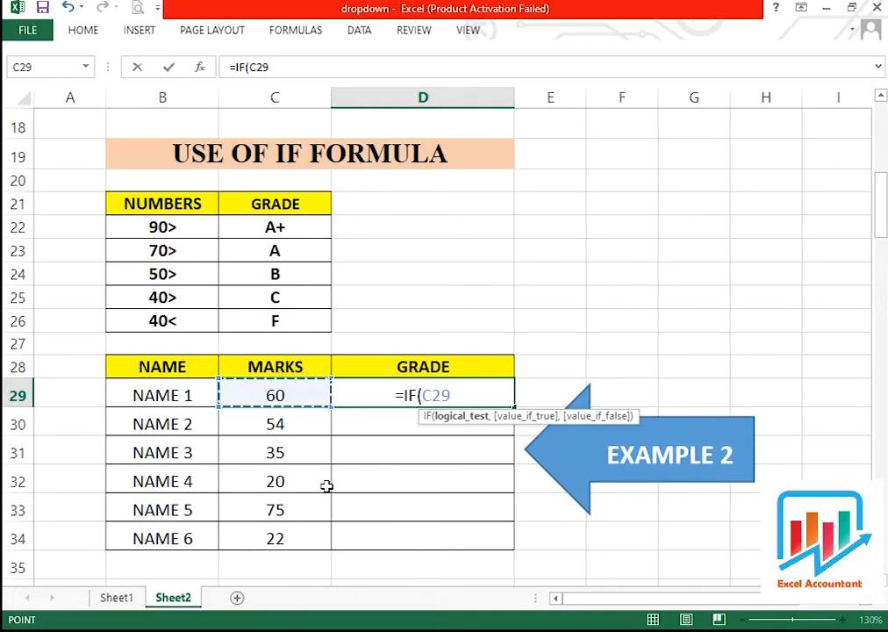
{"action": "type", "text": ">9"}
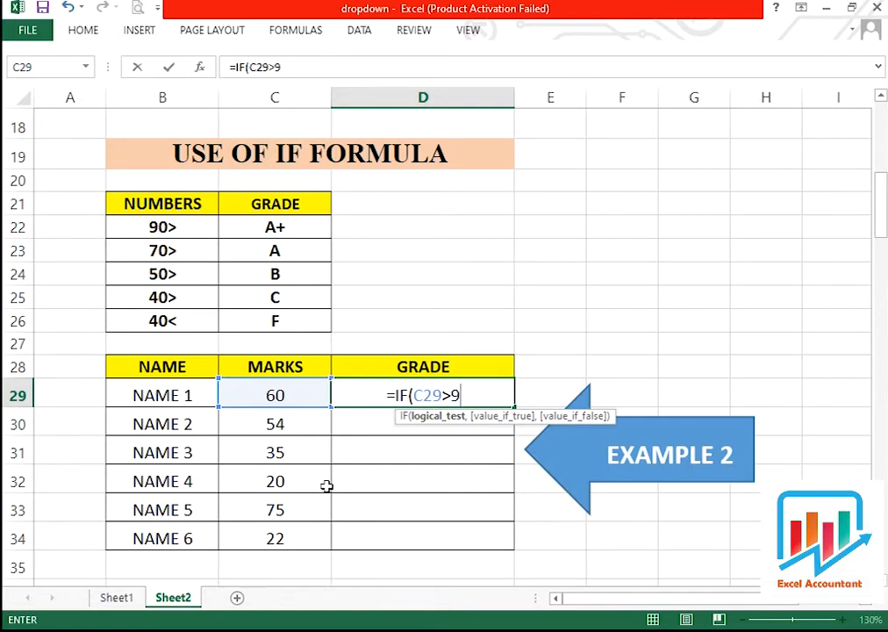
{"action": "type", "text": "0"}
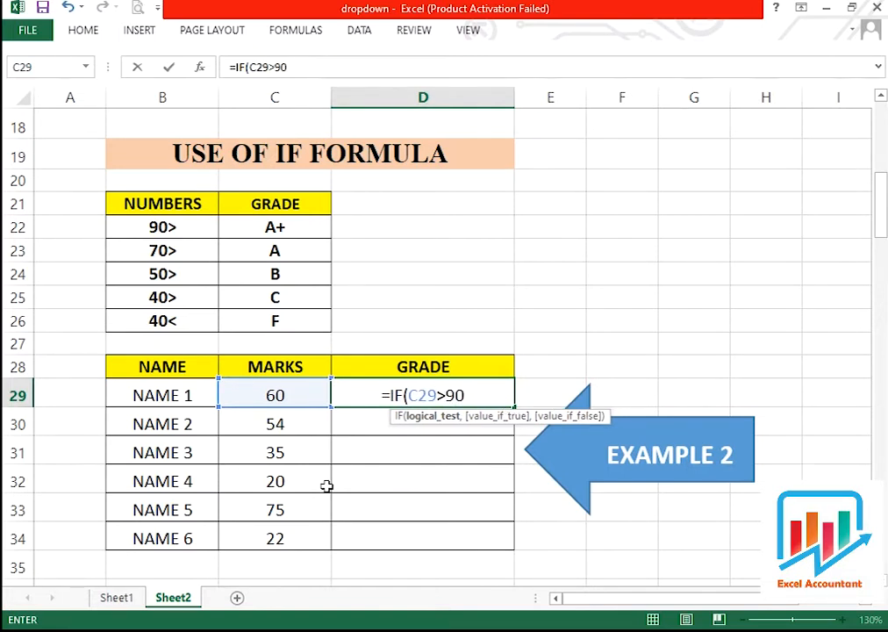
{"action": "type", "text": ","}
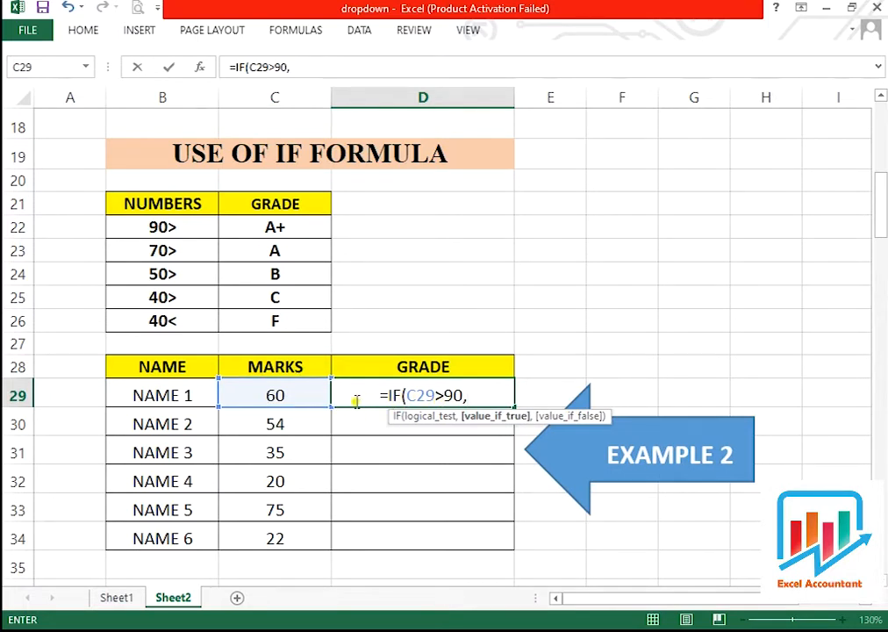
{"action": "left_click", "coordinate": [433, 399]}
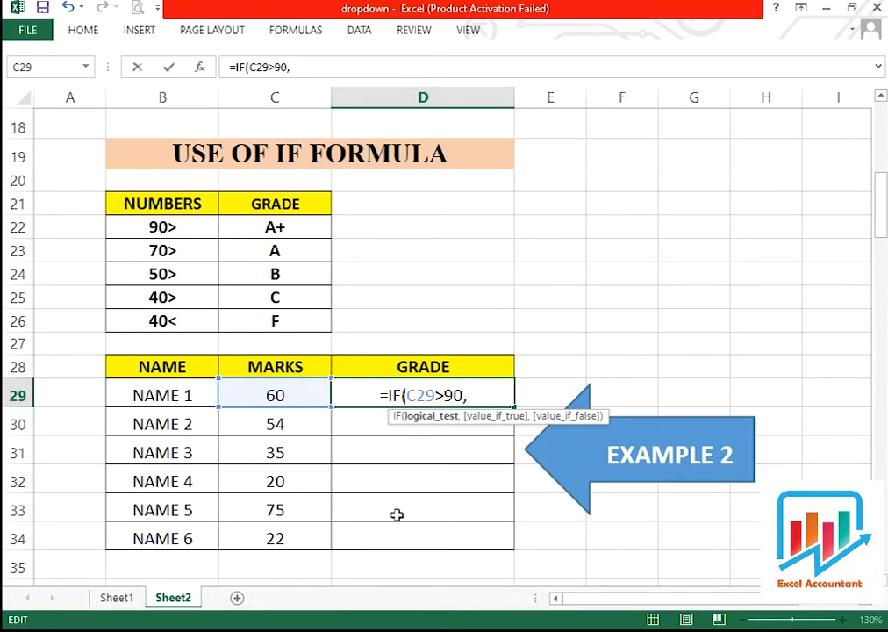
{"action": "type", "text": "="}
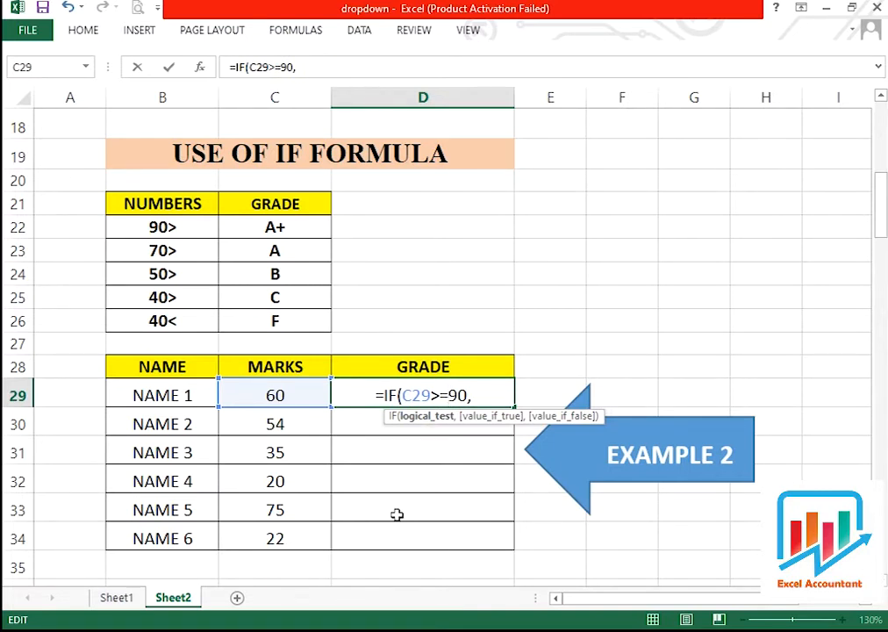
Enter "A+" as the value if true in the D29 formula, followed by a comma for the next argument
{"action": "left_click", "coordinate": [478, 392]}
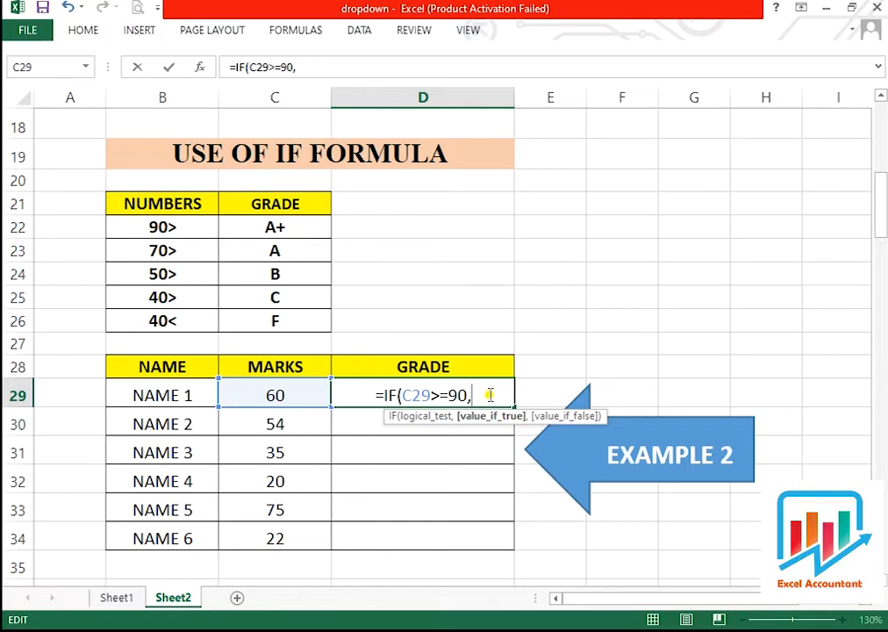
{"action": "type", "text": "\"A"}
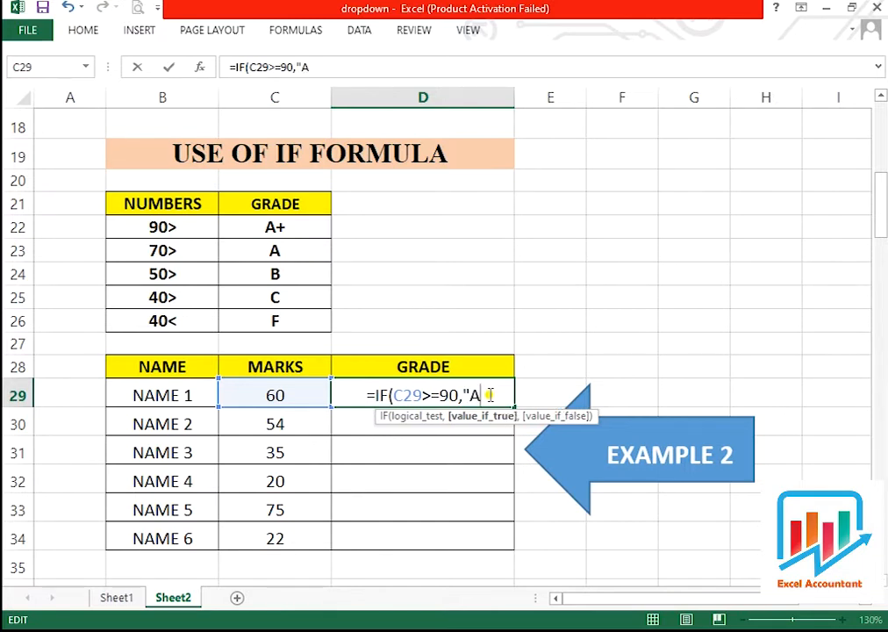
{"action": "type", "text": "+"}
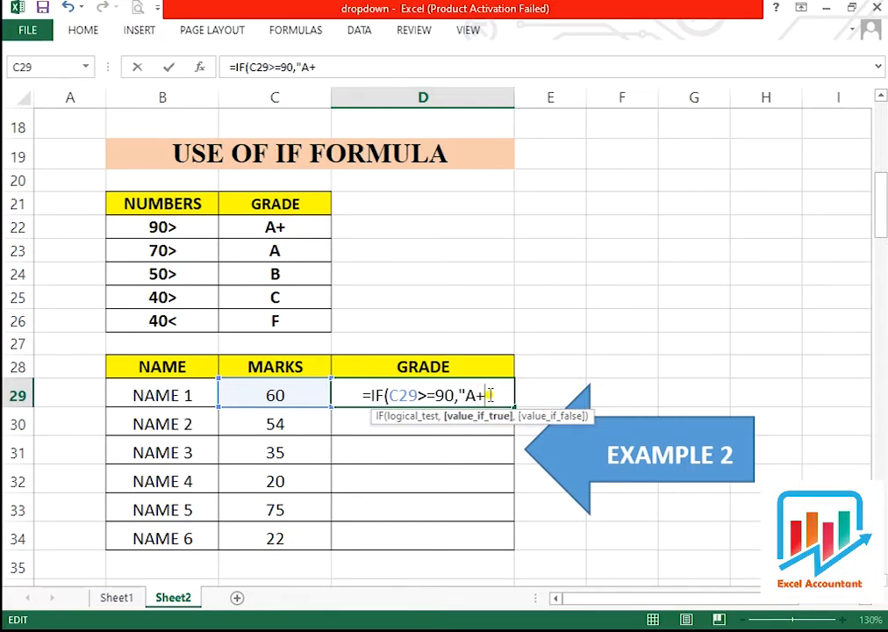
{"action": "type", "text": "\","}
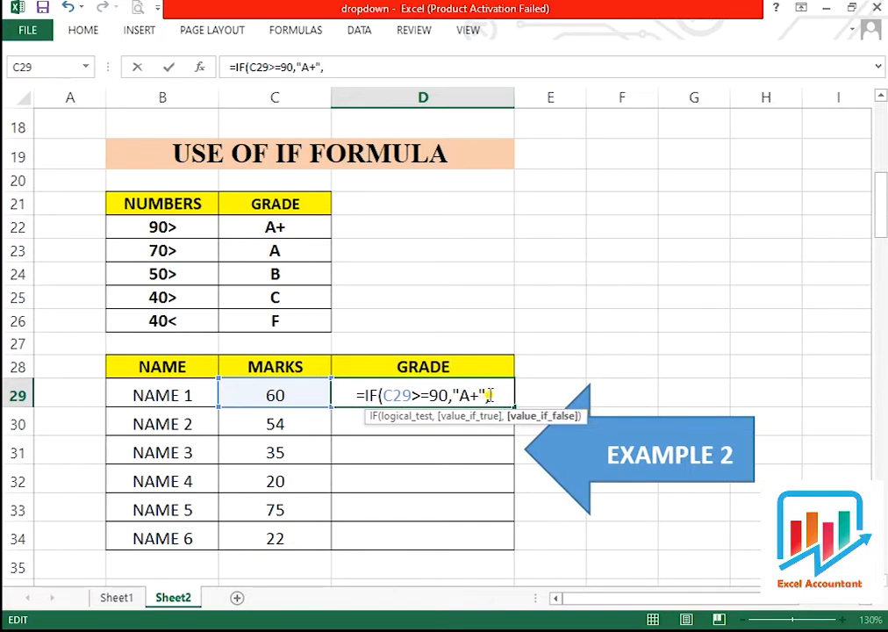
Nest a second IF as the value if false in the D29 formula, testing C29>=70 and returning "A"
{"action": "type", "text": "IF"}
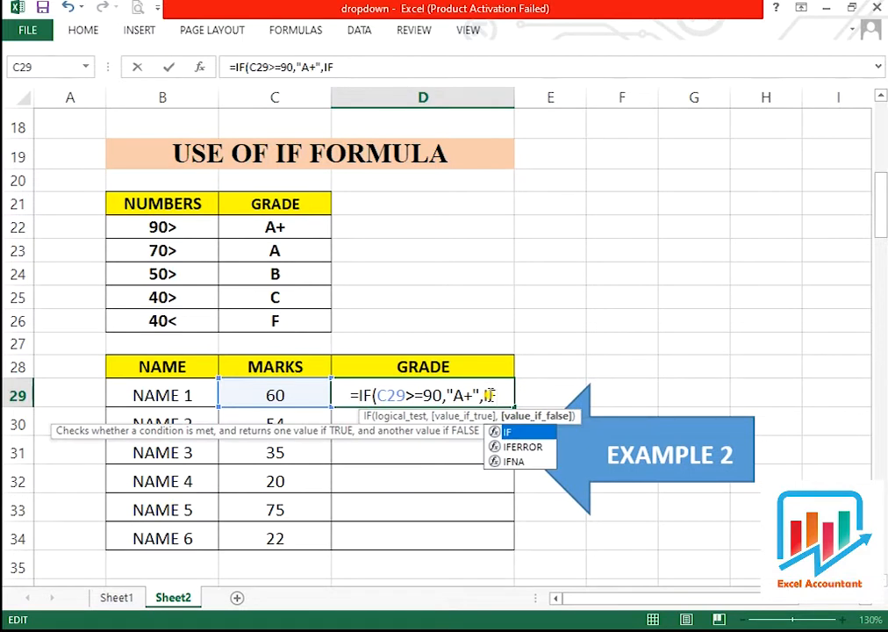
{"action": "type", "text": "("}
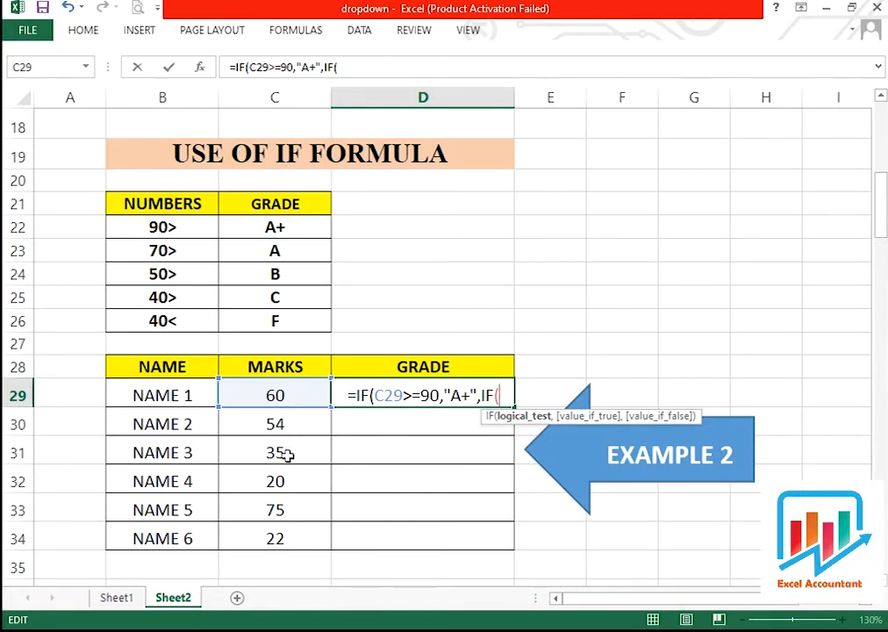
{"action": "left_click", "coordinate": [283, 399]}
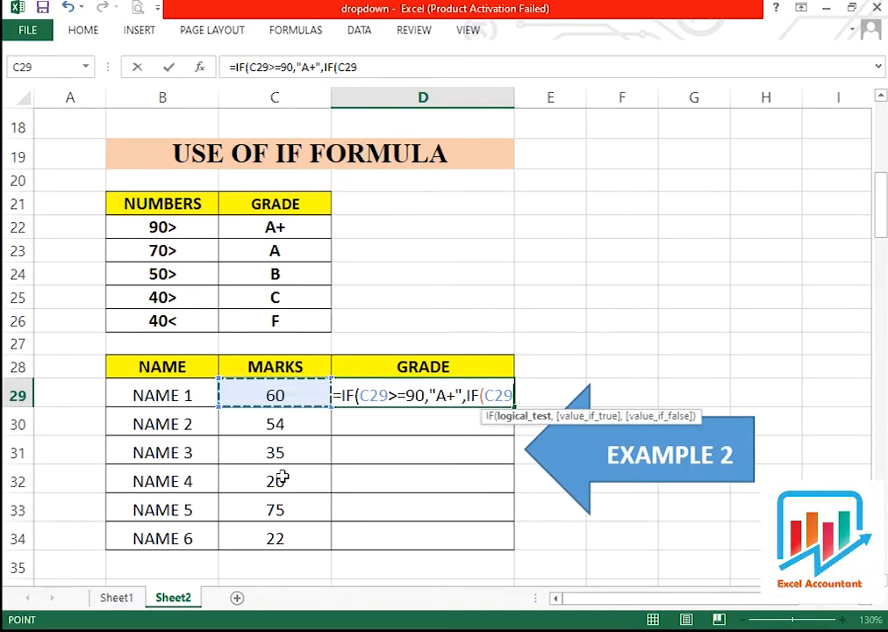
{"action": "type", "text": ">="}
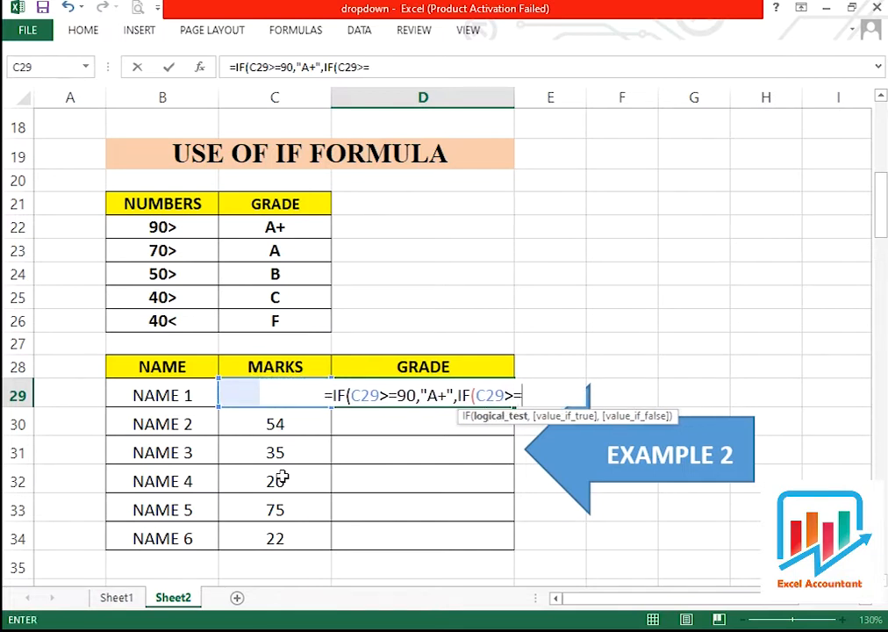
{"action": "type", "text": "70"}
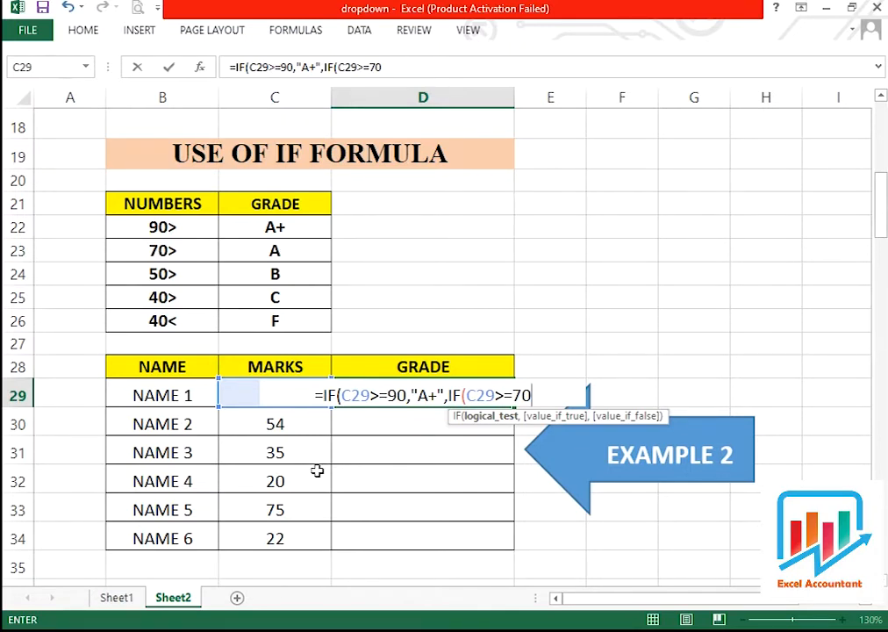
{"action": "type", "text": ",\""}
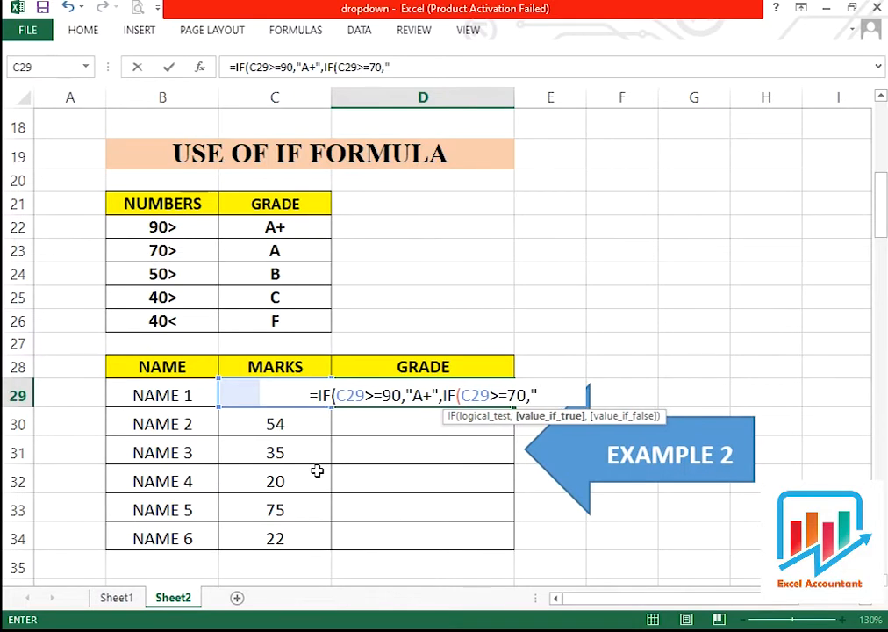
{"action": "type", "text": "A"}
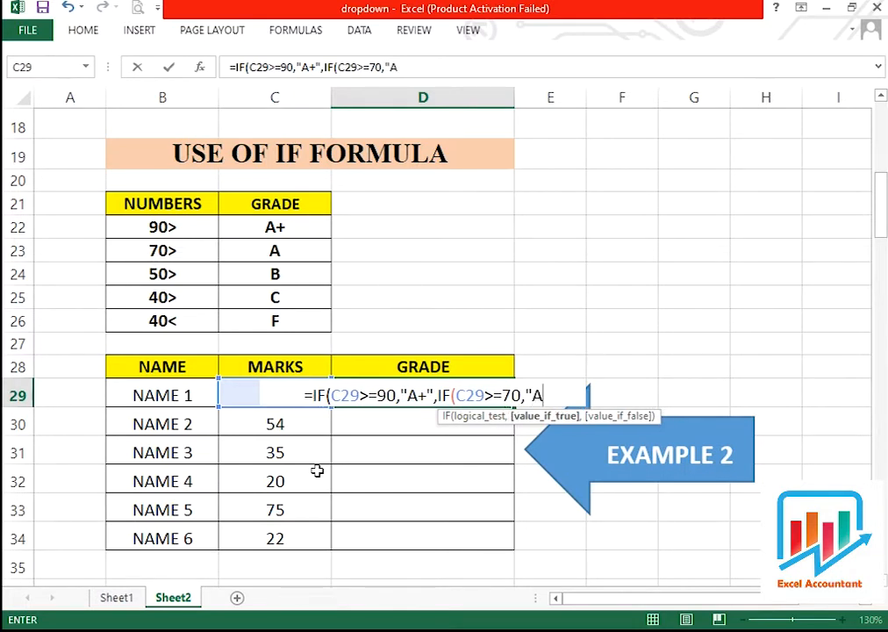
{"action": "type", "text": "\""}
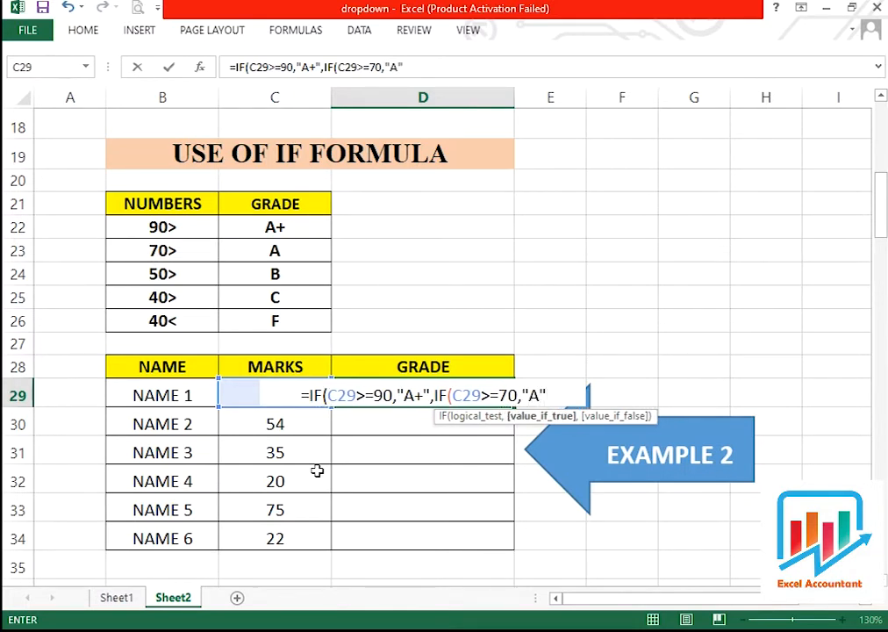
{"action": "type", "text": ","}
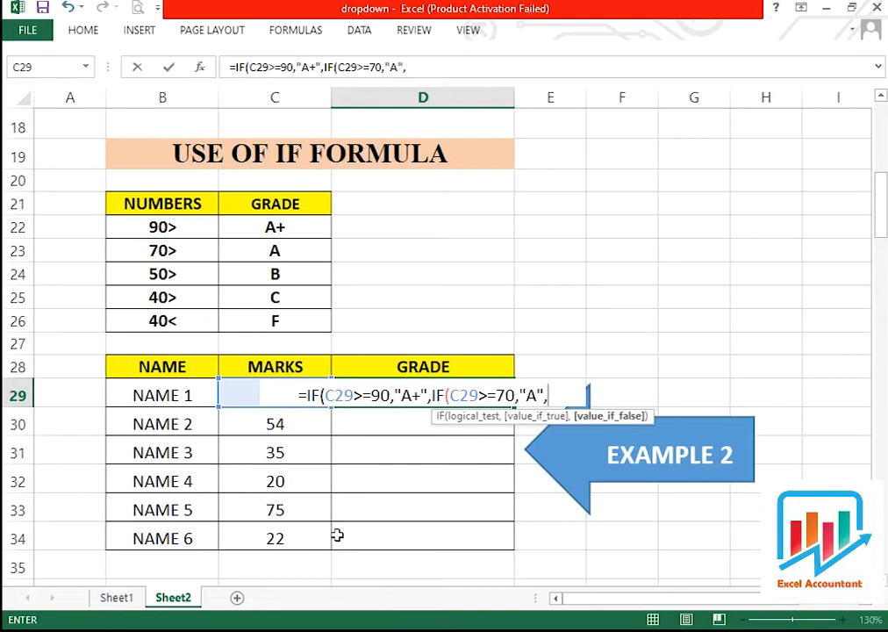
Nest a third IF in the D29 formula, testing C29>=50 and returning "B"
{"action": "type", "text": "IF"}
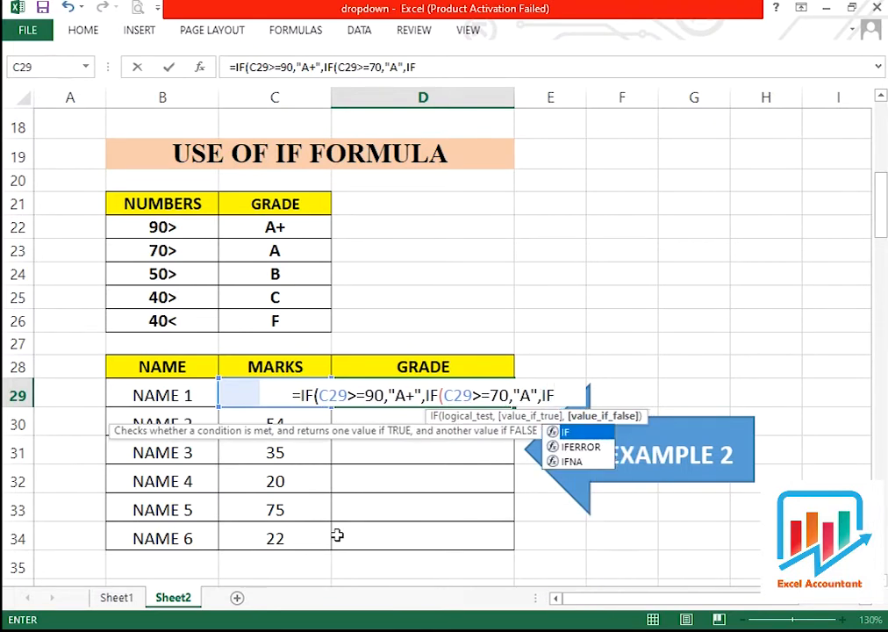
{"action": "type", "text": "("}
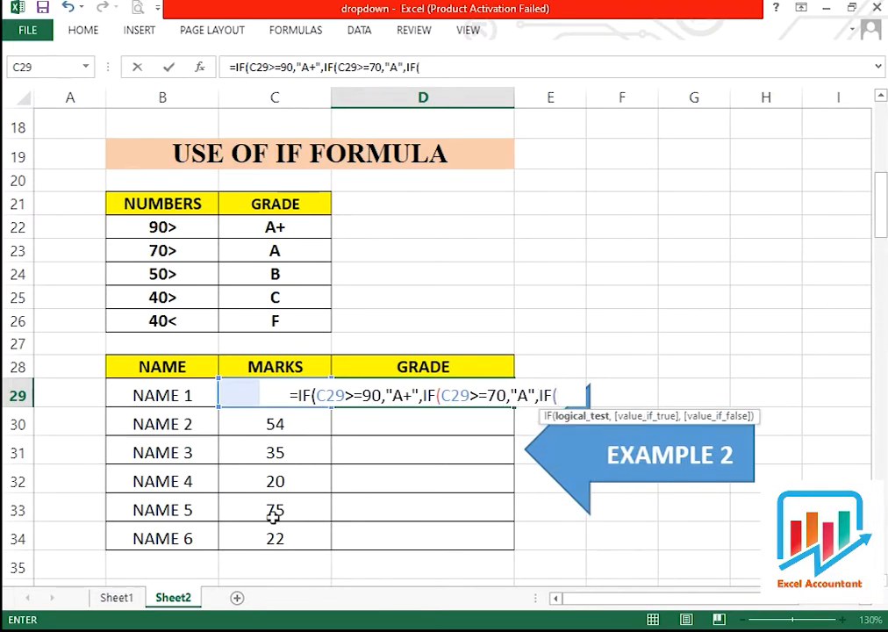
{"action": "key", "text": "Left"}
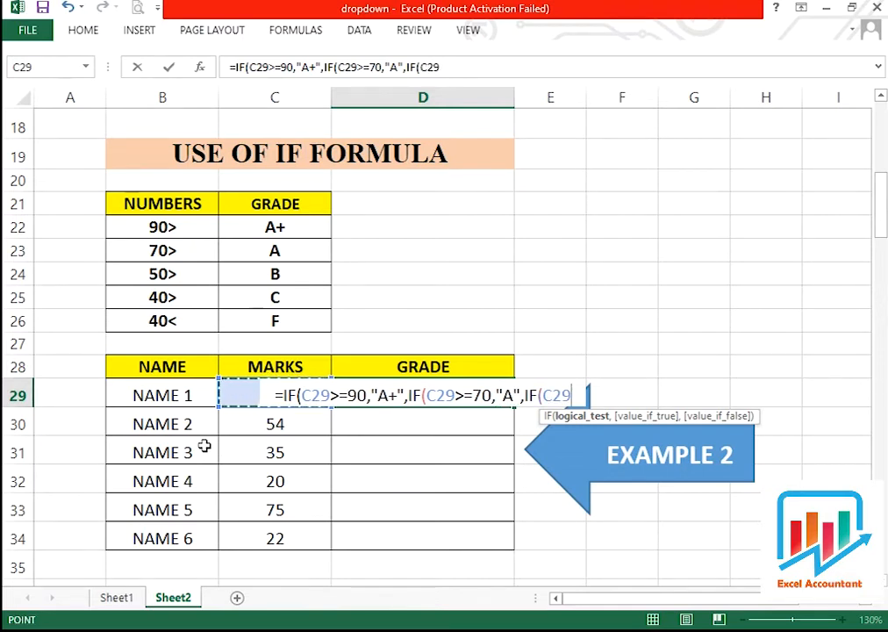
{"action": "type", "text": ">"}
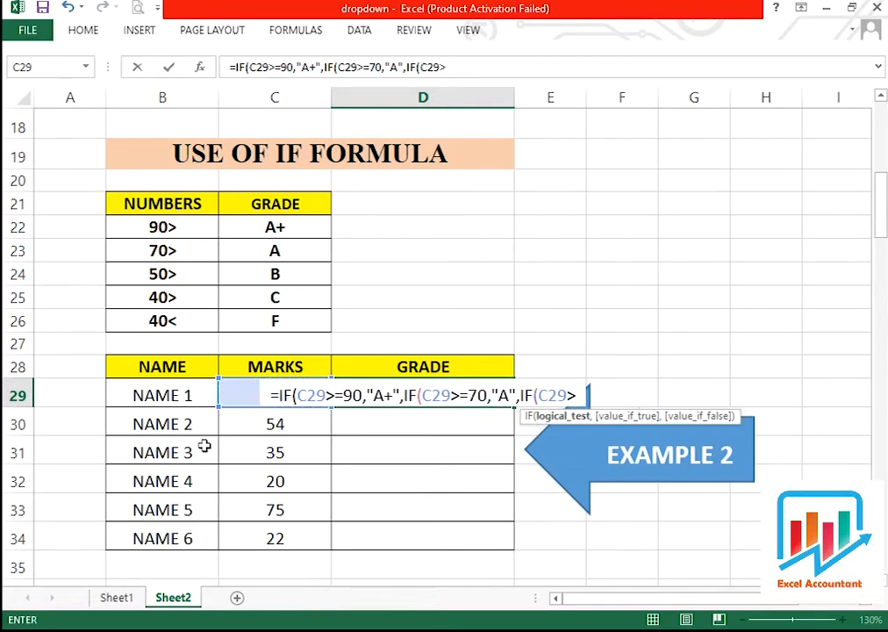
{"action": "type", "text": "=50"}
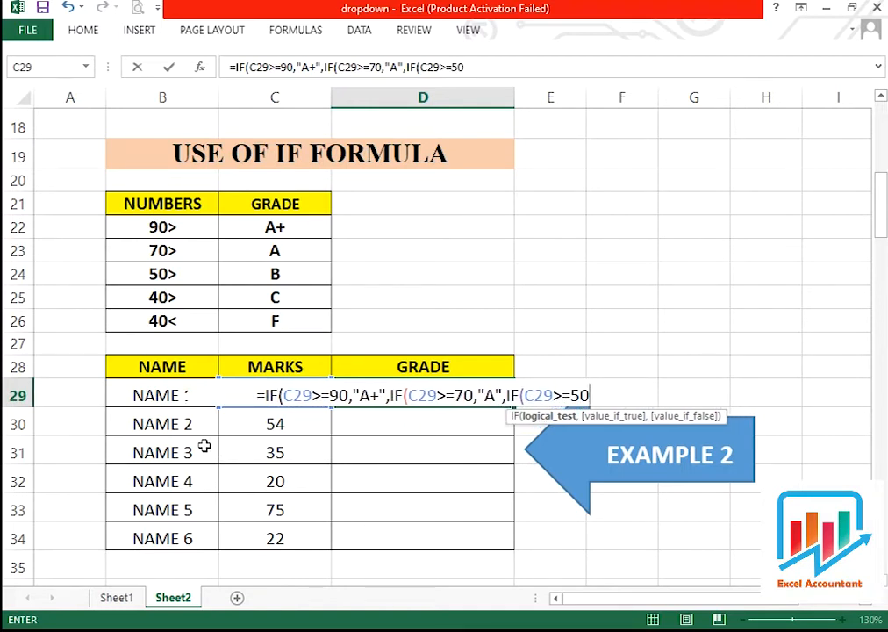
{"action": "type", "text": ",\""}
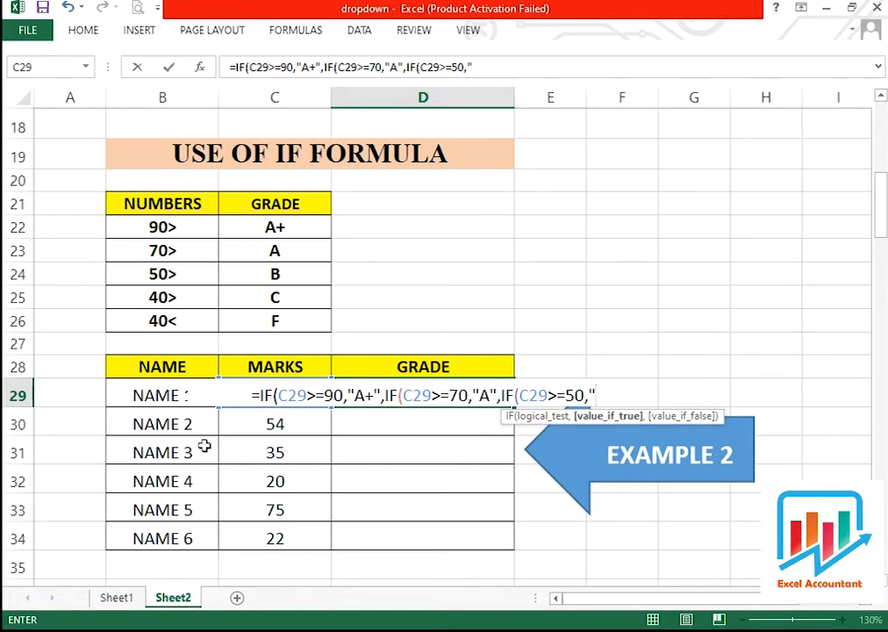
{"action": "type", "text": "B\""}
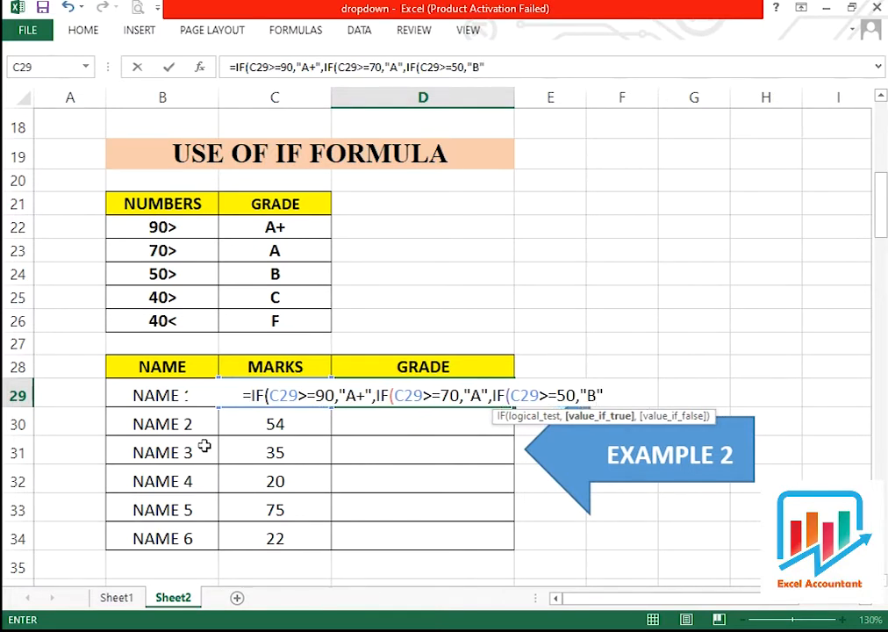
Nest a fourth IF as the value if false in the D29 formula, testing C29>=40 and returning "C"
{"action": "type", "text": ","}
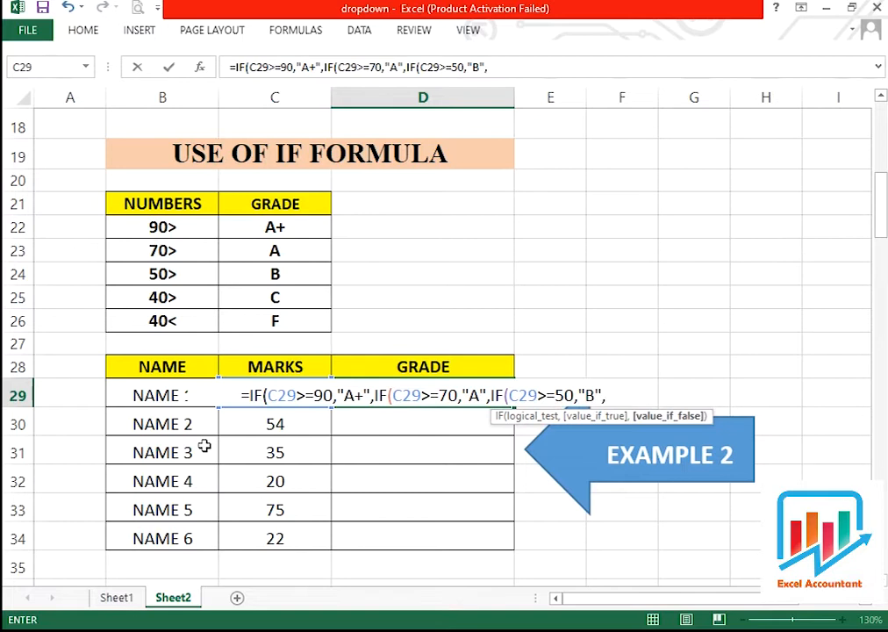
{"action": "type", "text": "IF("}
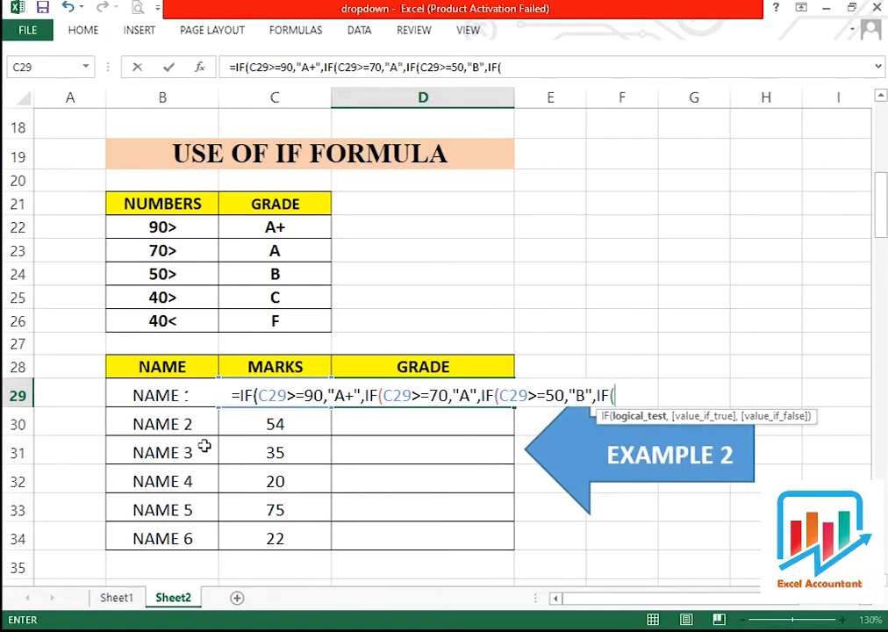
{"action": "key", "text": "Left"}
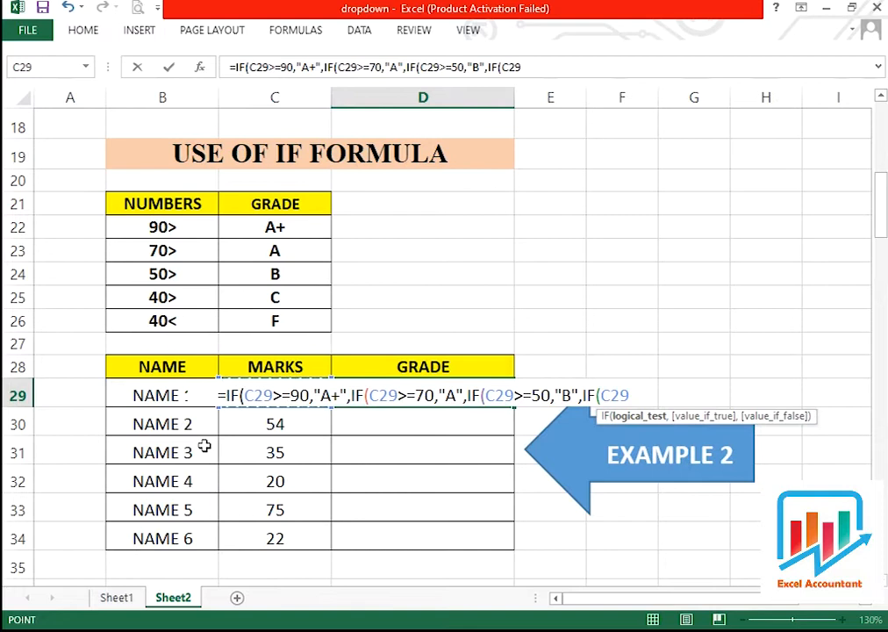
{"action": "type", "text": ">="}
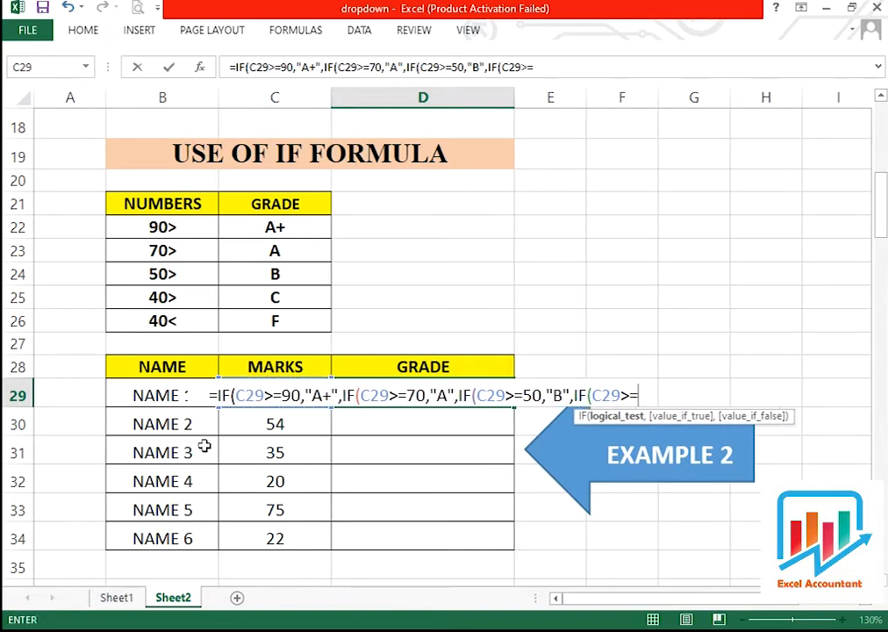
{"action": "type", "text": "40,"}
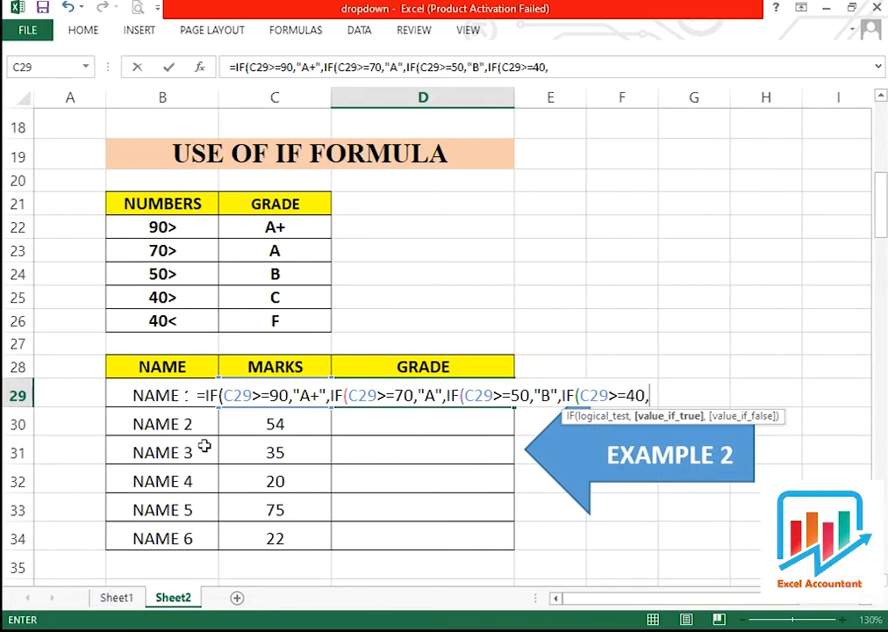
{"action": "type", "text": "\"C"}
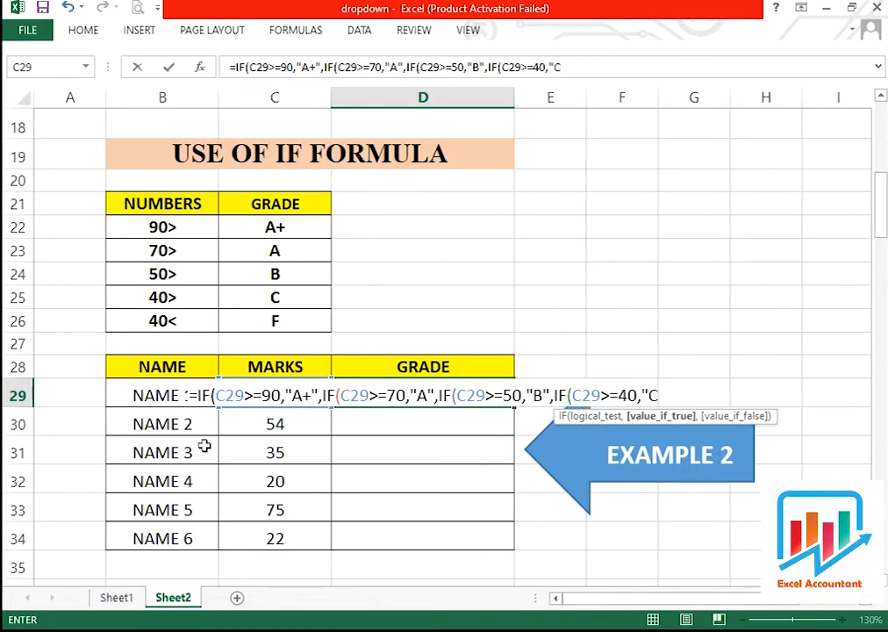
{"action": "type", "text": "\""}
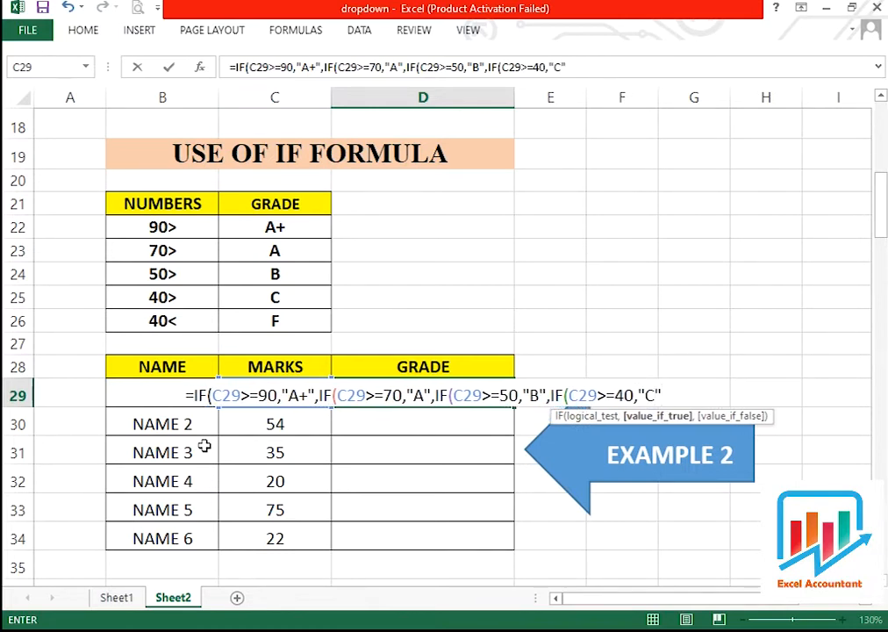
Enter "F" as the final value if false in the D29 formula, and complete it with Excel's proposed closing-parentheses correction
{"action": "type", "text": ","}
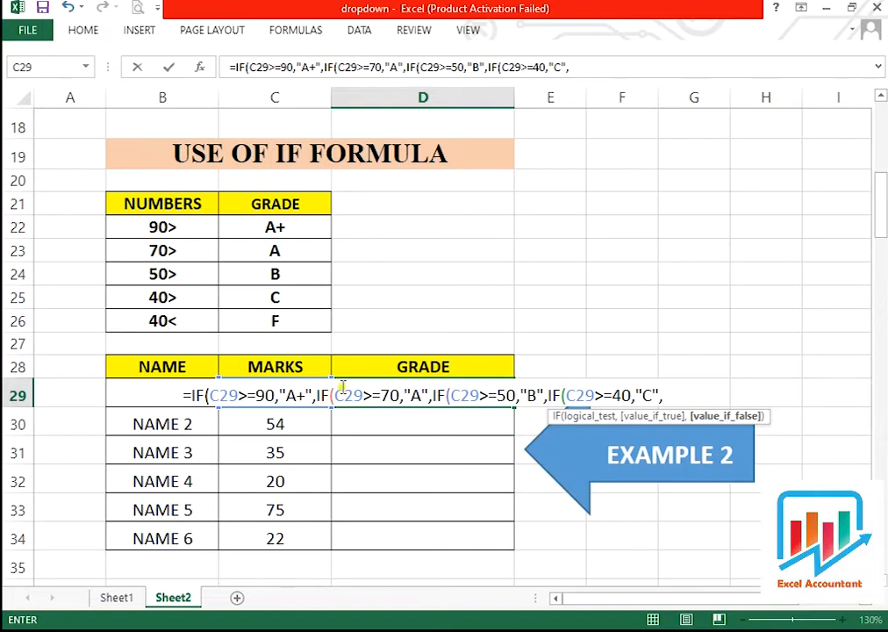
{"action": "type", "text": "\""}
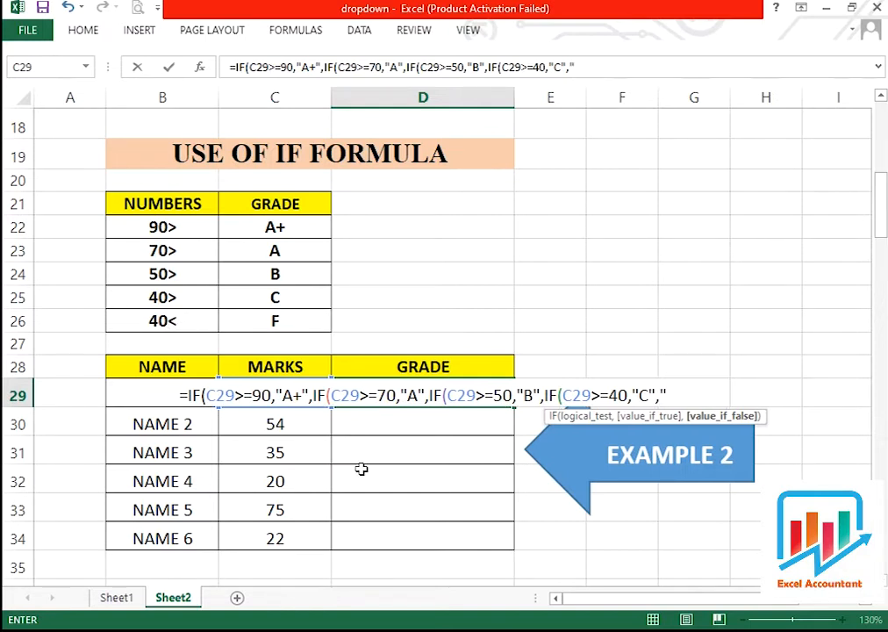
{"action": "type", "text": ",\"F"}
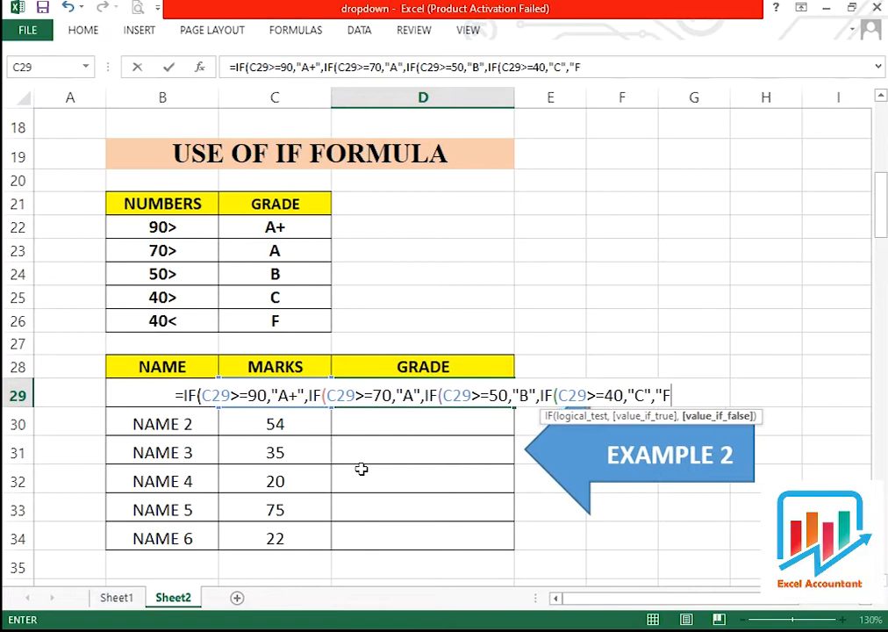
{"action": "type", "text": "\""}
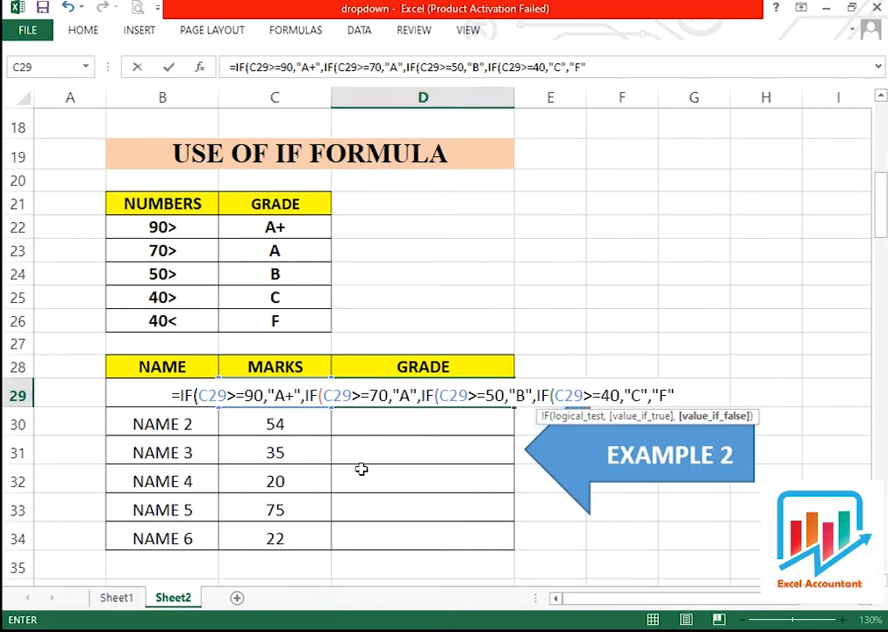
{"action": "type", "text": ")"}
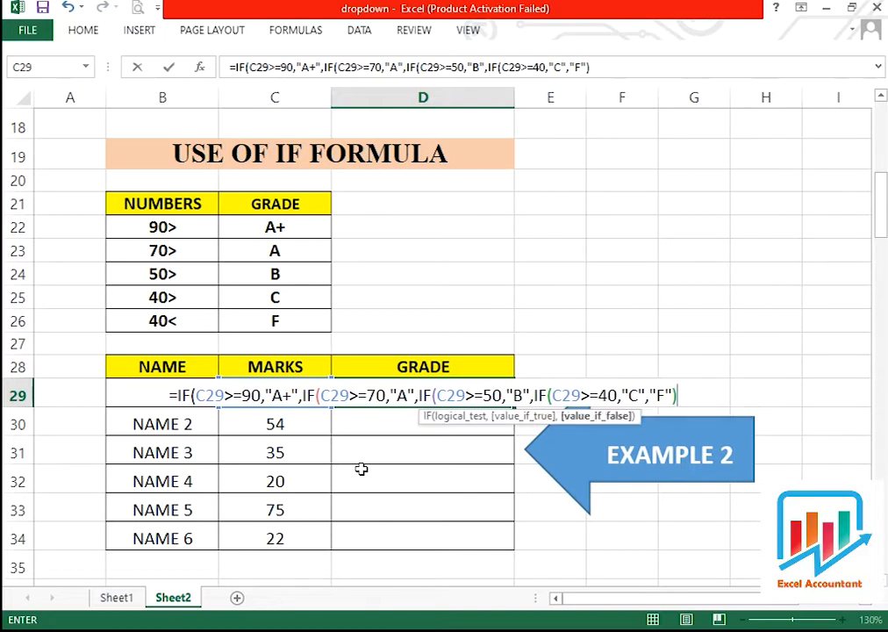
{"action": "key", "text": "Return"}
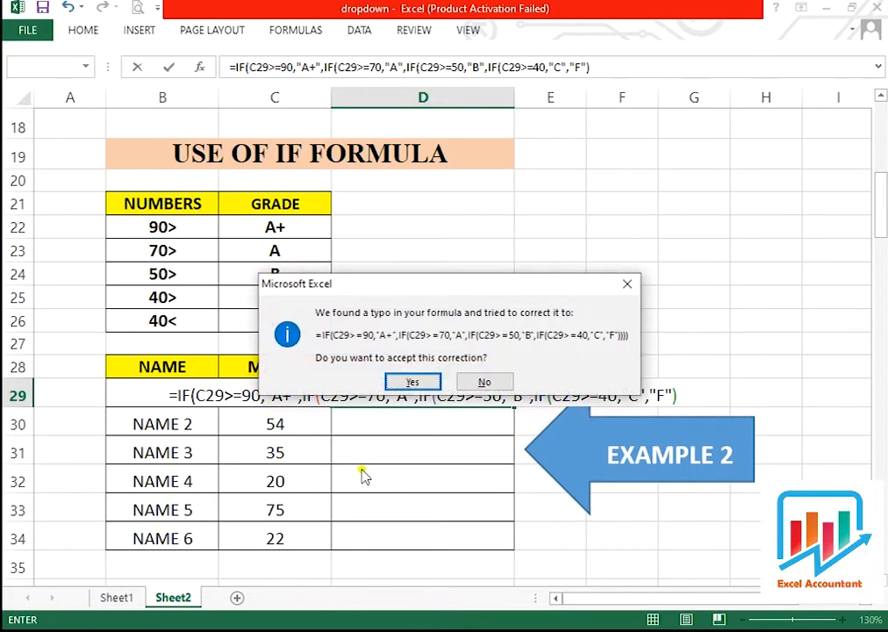
{"action": "key", "text": "Return"}
{"action": "key", "text": "Up"}
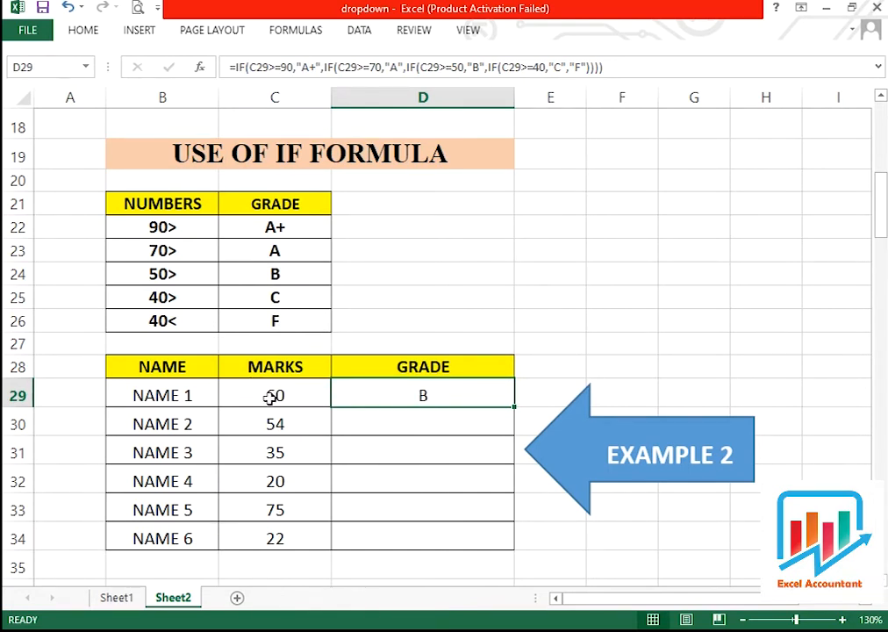
Compare NAME 1's marks in C29 with the 50> and 70> thresholds and the B grade in the scale
{"action": "left_click", "coordinate": [170, 395]}
{"action": "left_click", "coordinate": [275, 396]}
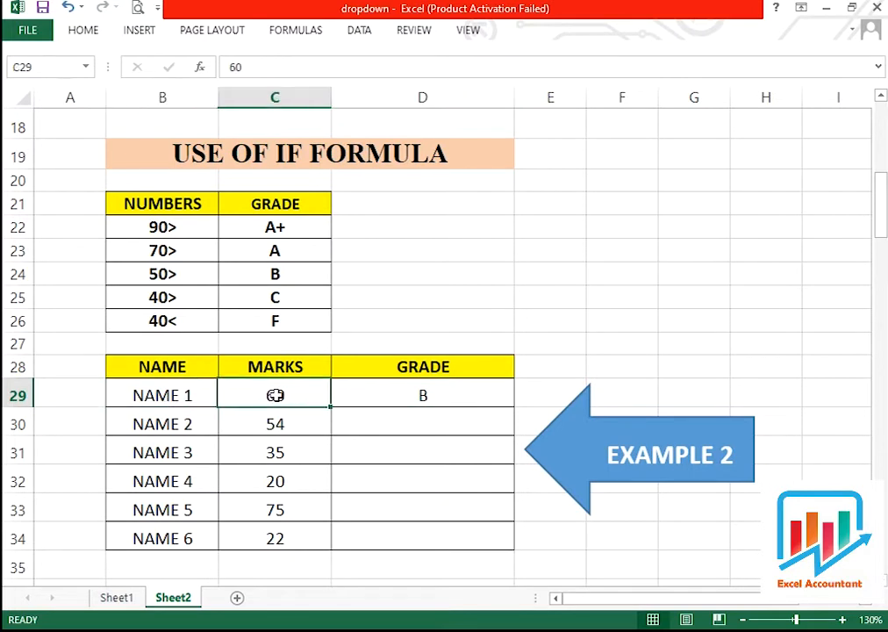
{"action": "left_click", "coordinate": [161, 275]}
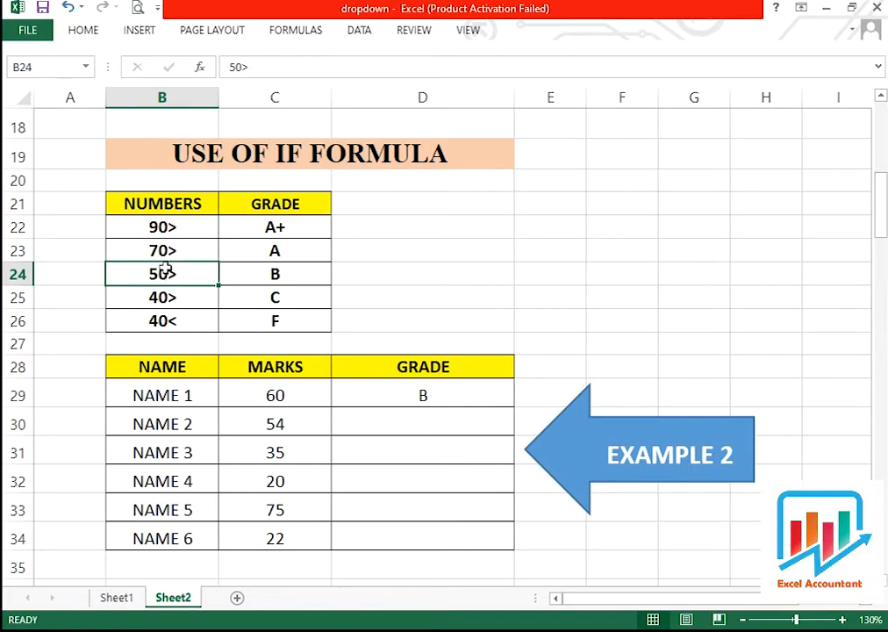
{"action": "left_click", "coordinate": [165, 251]}
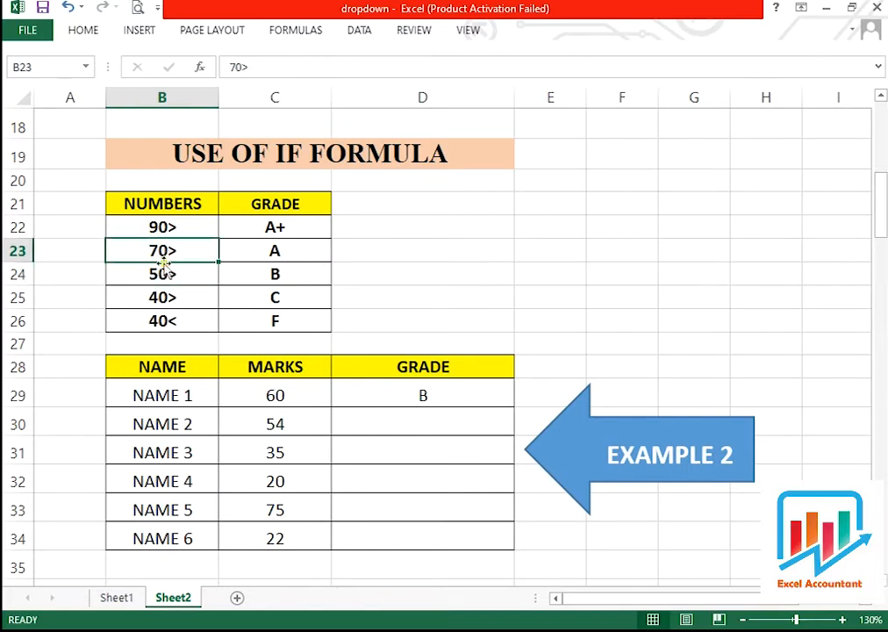
{"action": "left_click", "coordinate": [263, 276]}
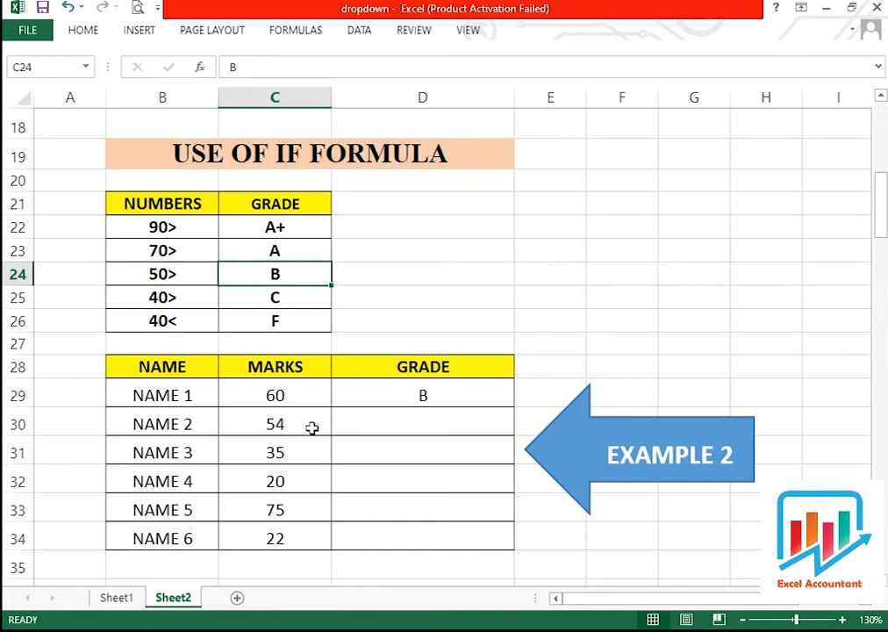
{"action": "left_click", "coordinate": [274, 395]}
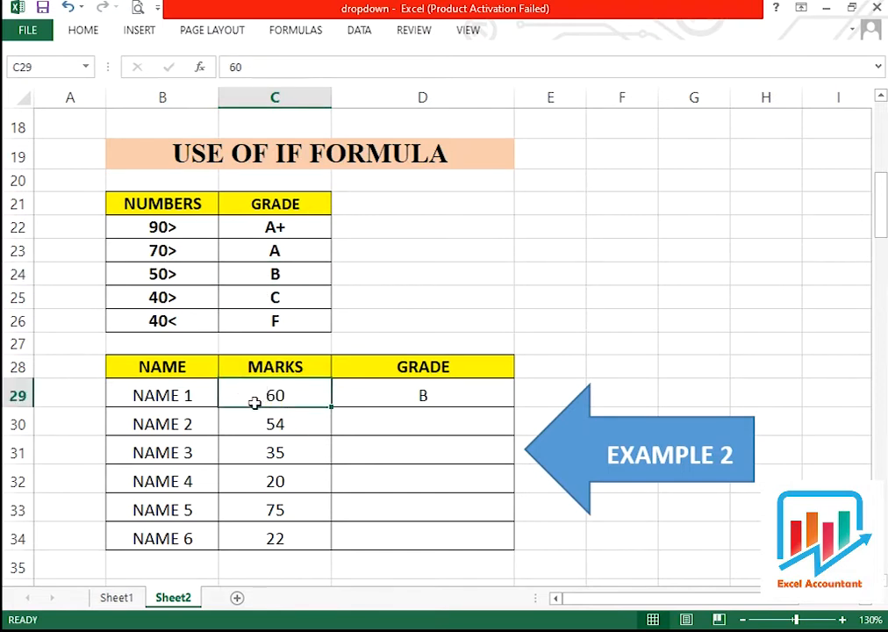
Fill the nested IF formula from D29 down through D34 to grade the remaining students
{"action": "left_click", "coordinate": [408, 394]}
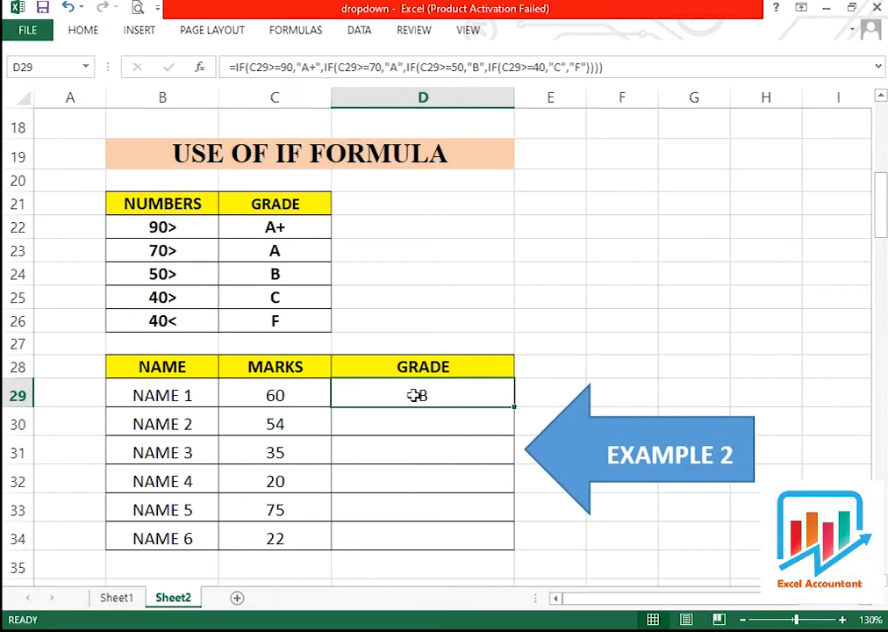
{"action": "double_click", "coordinate": [515, 406]}
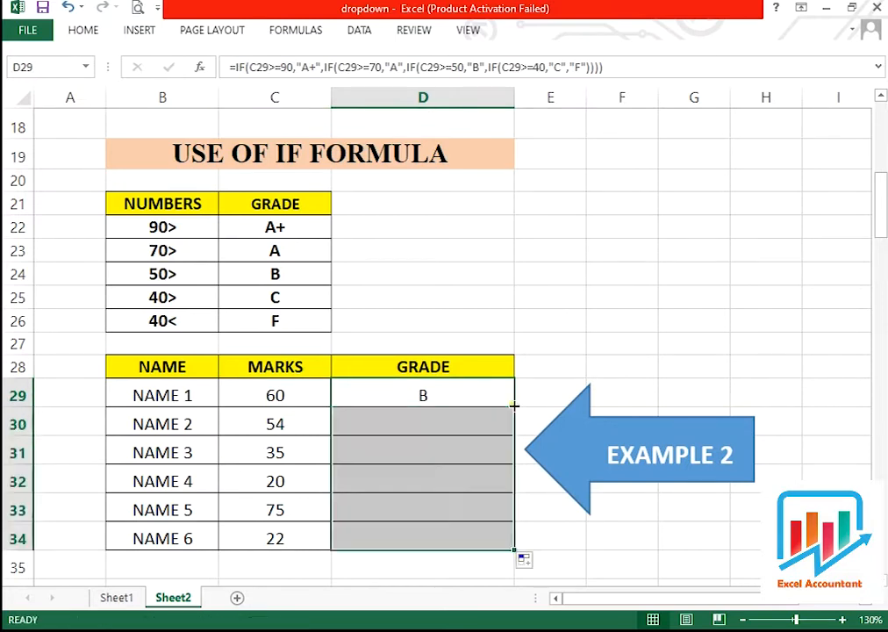
{"action": "left_click", "coordinate": [471, 444]}
Check the filled grades against the marks of NAME 3 through NAME 6
{"action": "left_click", "coordinate": [456, 474]}
{"action": "left_click", "coordinate": [447, 463]}
{"action": "left_click", "coordinate": [359, 468]}
{"action": "left_click", "coordinate": [288, 458]}
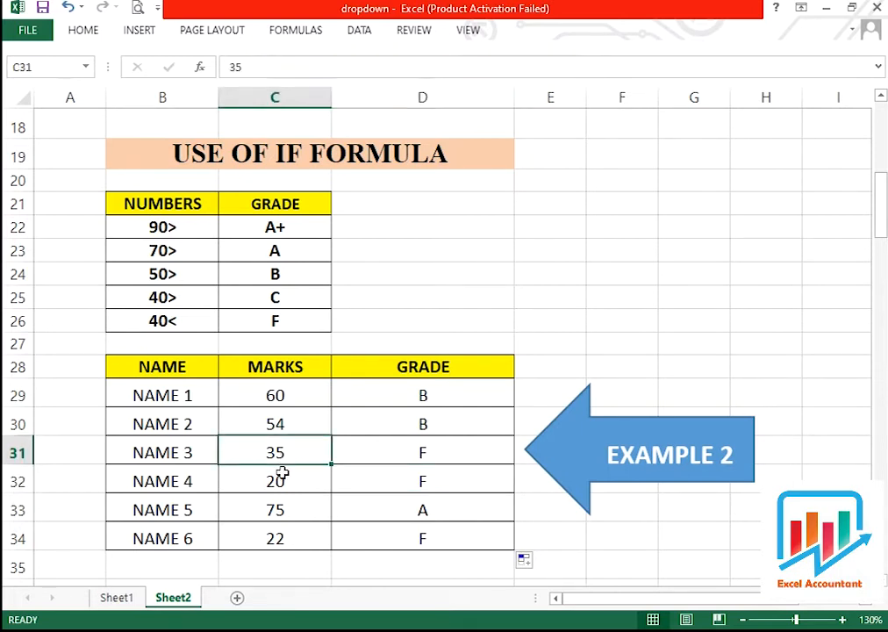
{"action": "left_click", "coordinate": [283, 474]}
{"action": "left_click", "coordinate": [295, 516]}
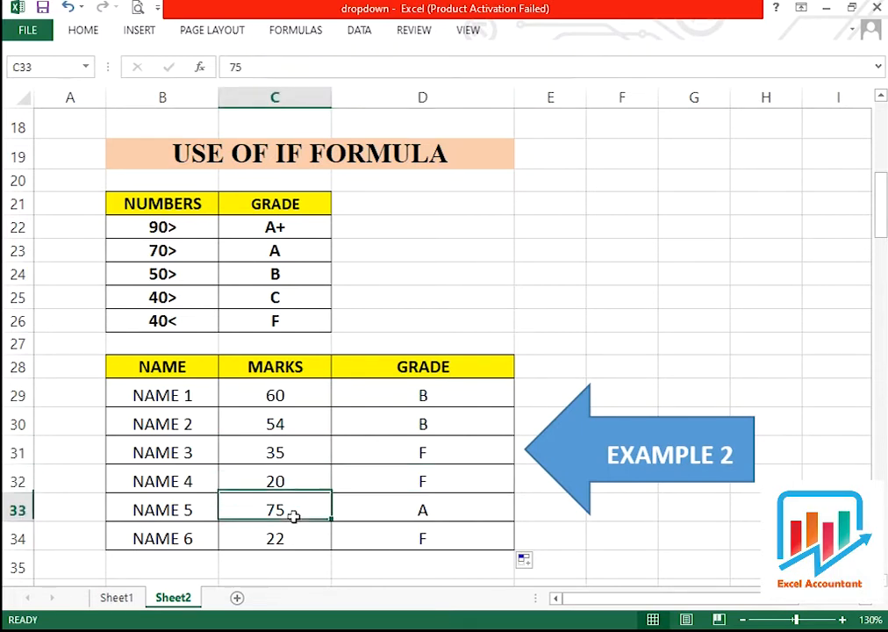
{"action": "left_click", "coordinate": [383, 514]}
{"action": "left_click", "coordinate": [284, 515]}
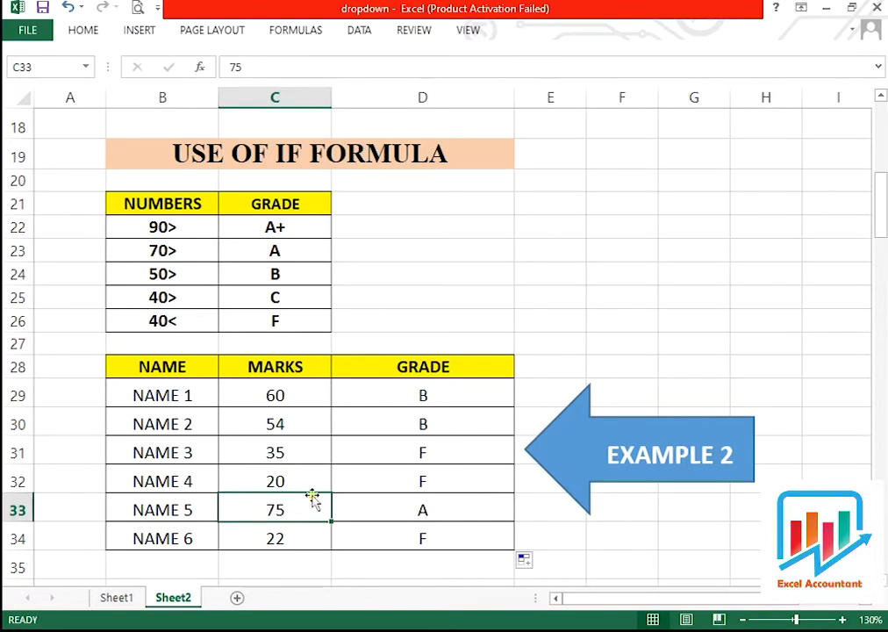
{"action": "left_click", "coordinate": [295, 538]}
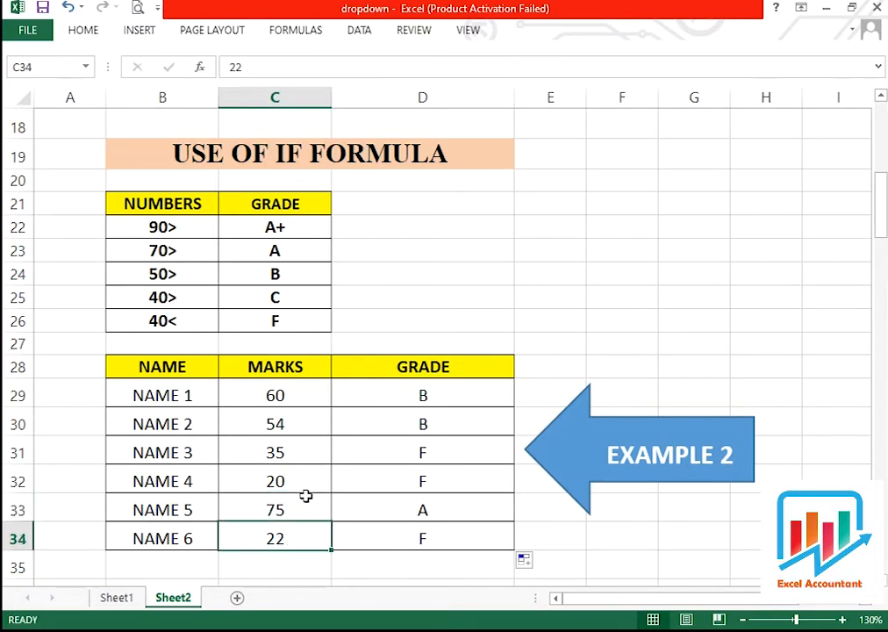
Set NAME 4's marks in C32 to 90 and check the grade formula's result in D32
{"action": "left_click", "coordinate": [300, 479]}
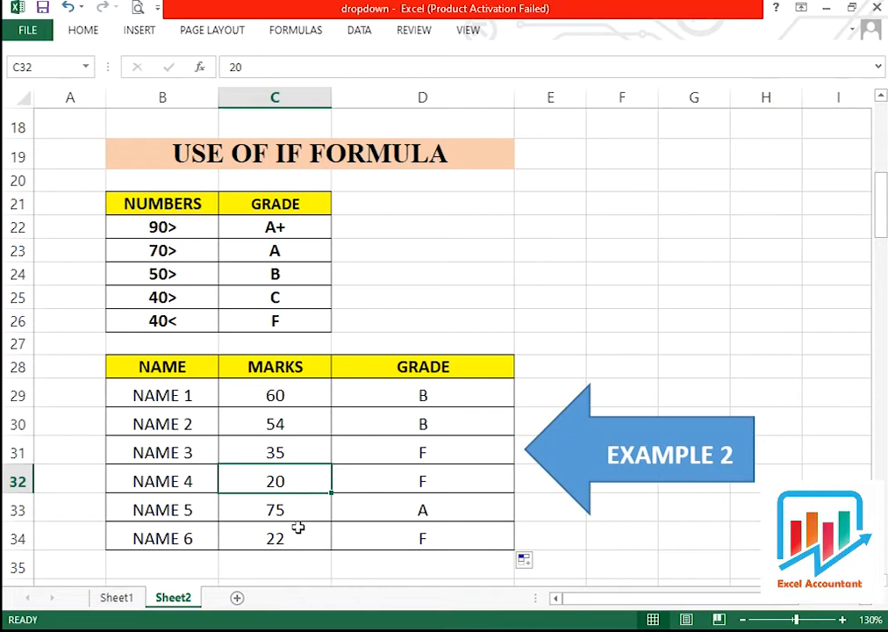
{"action": "type", "text": "90"}
{"action": "key", "text": "Return"}
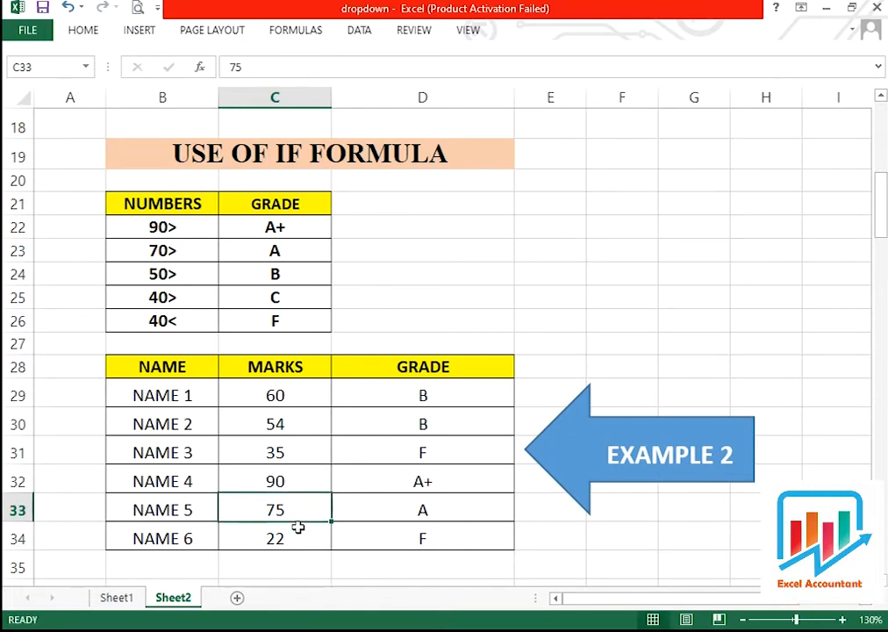
{"action": "key", "text": "Up"}
{"action": "key", "text": "Right"}
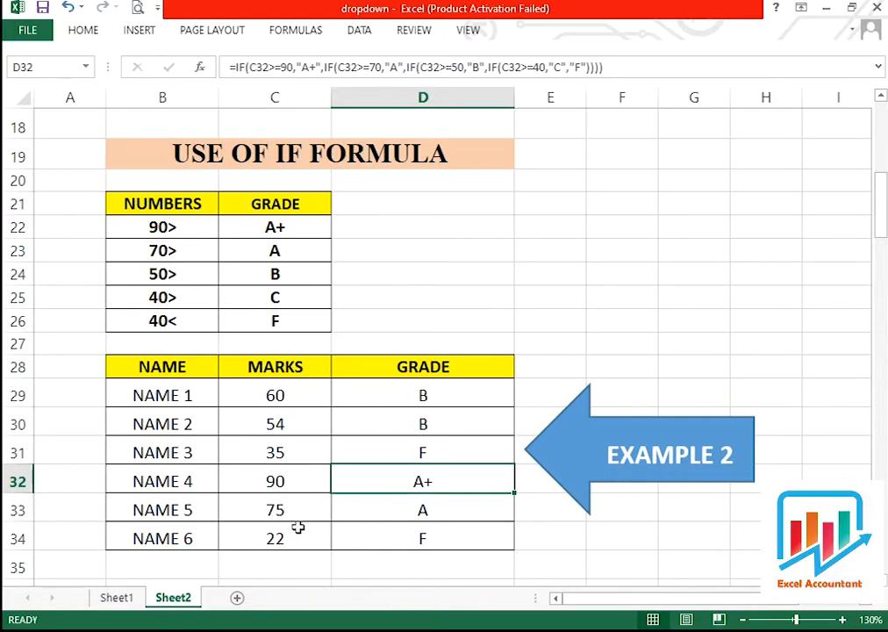
Examine the Example 3 table's name, age and voting eligibility columns in rows 40 to 46
{"action": "scroll", "coordinate": [299, 527], "scroll_direction": "down", "scroll_amount": 5}
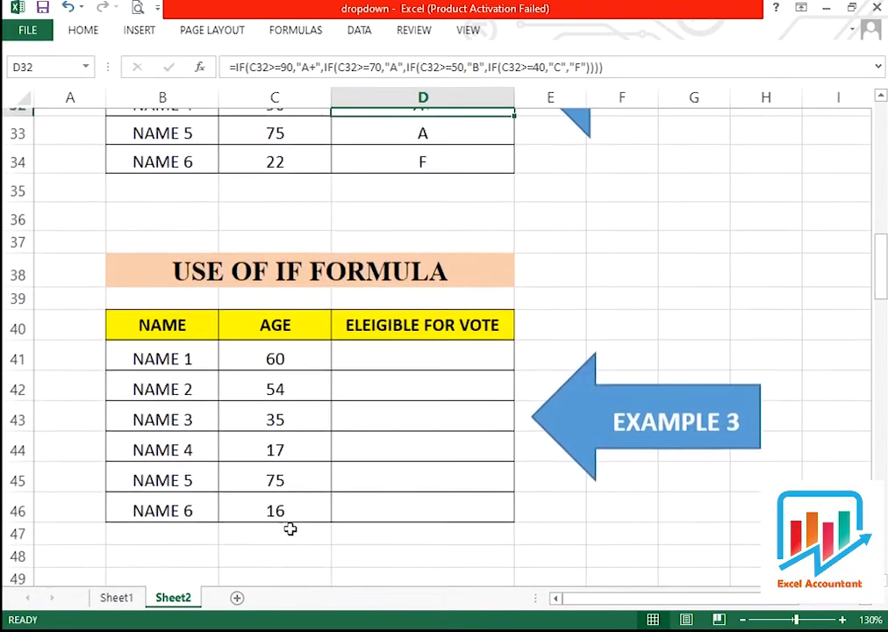
{"action": "scroll", "coordinate": [289, 523], "scroll_direction": "down", "scroll_amount": 1}
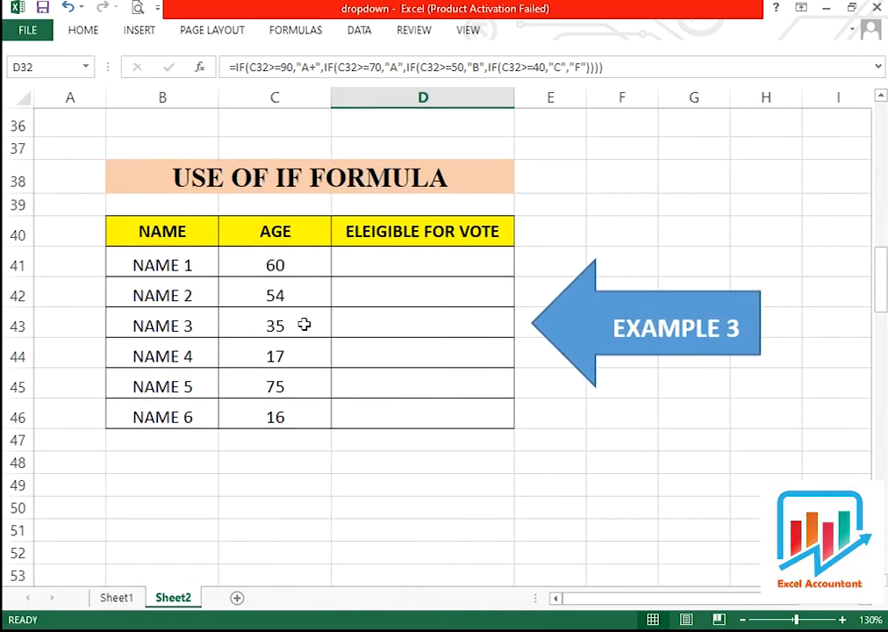
{"action": "left_click", "coordinate": [371, 268]}
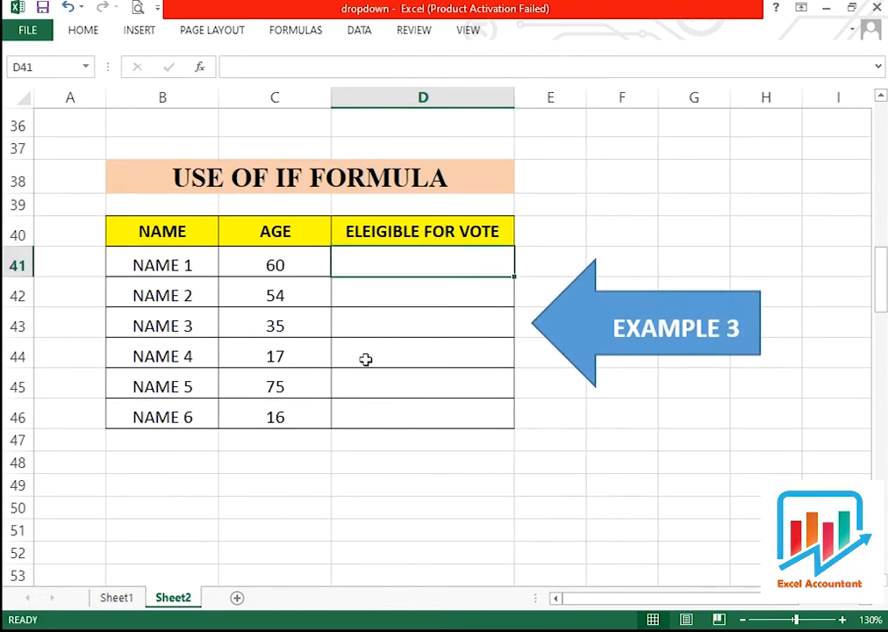
{"action": "key", "text": "ctrl+a"}
{"action": "left_click", "coordinate": [399, 269]}
{"action": "left_click_drag", "start_coordinate": [163, 231], "coordinate": [166, 406]}
{"action": "left_click_drag", "start_coordinate": [277, 232], "coordinate": [287, 407]}
{"action": "left_click", "coordinate": [407, 269]}
{"action": "left_click_drag", "start_coordinate": [270, 266], "coordinate": [275, 415]}
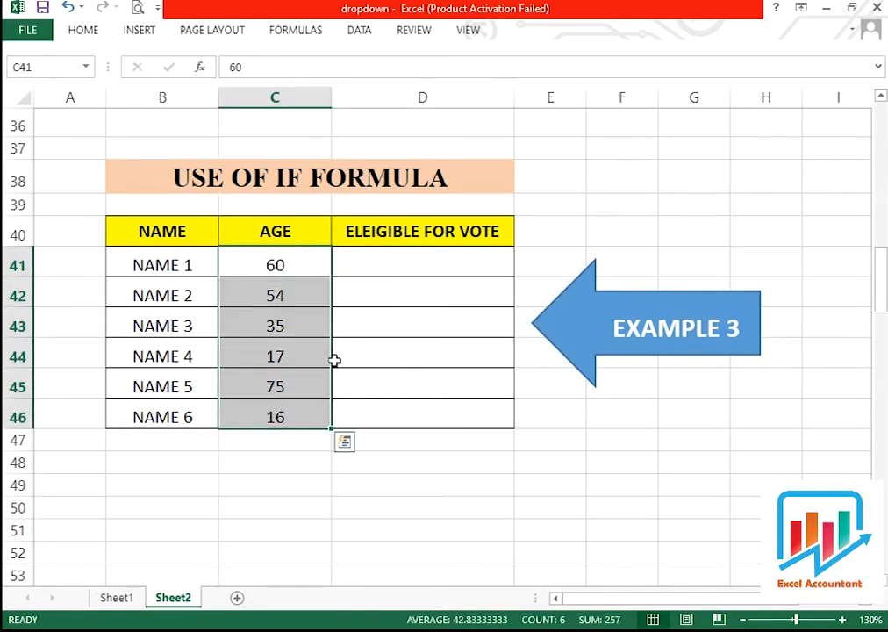
Enter the voting eligibility formula =IF(C41<=18,"NO","") in D41 for NAME 1
{"action": "left_click", "coordinate": [420, 271]}
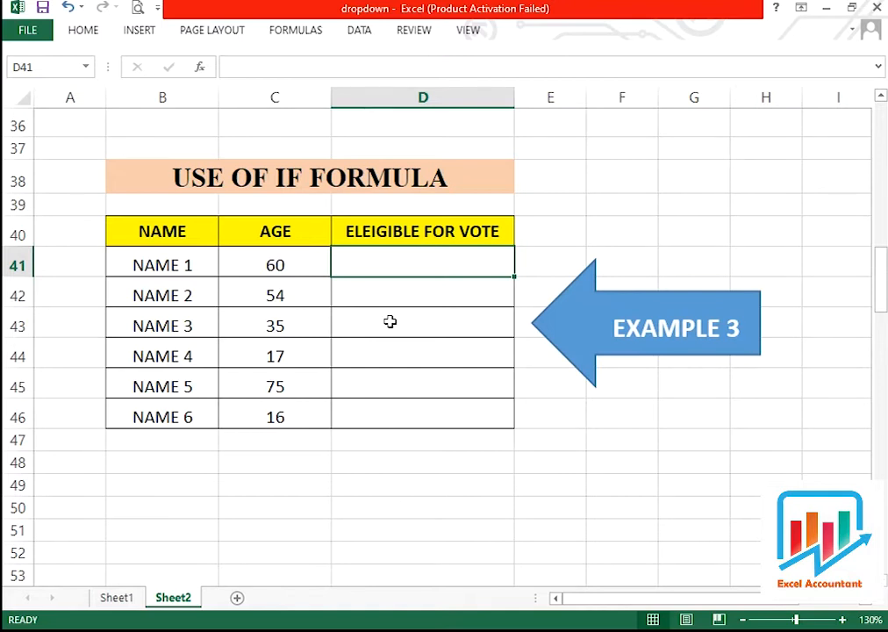
{"action": "type", "text": "=IF("}
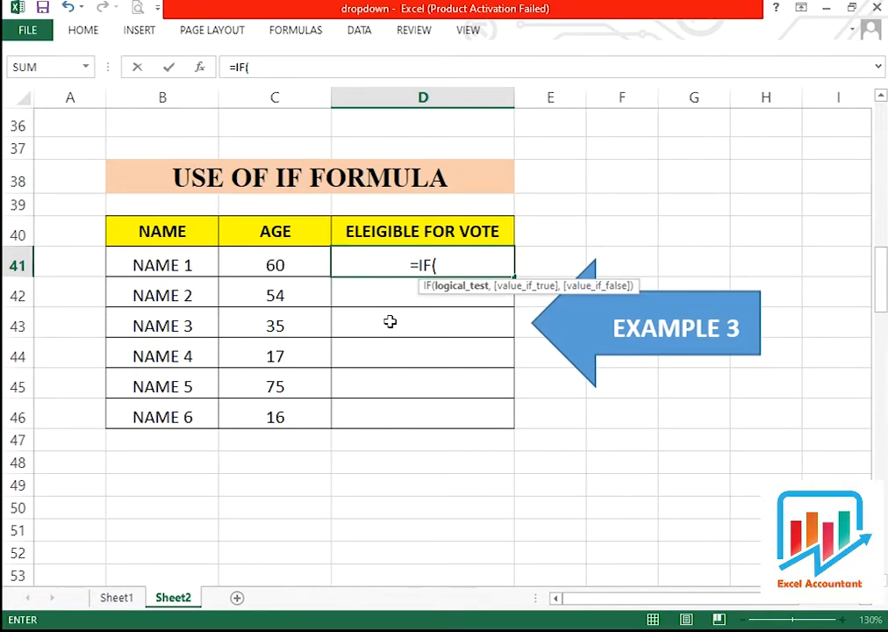
{"action": "left_click", "coordinate": [296, 260]}
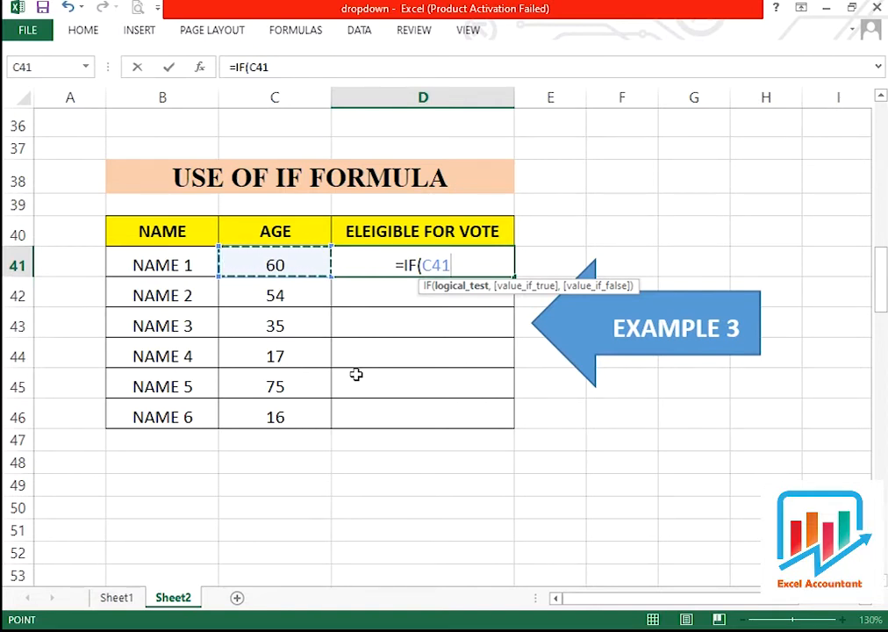
{"action": "type", "text": "<"}
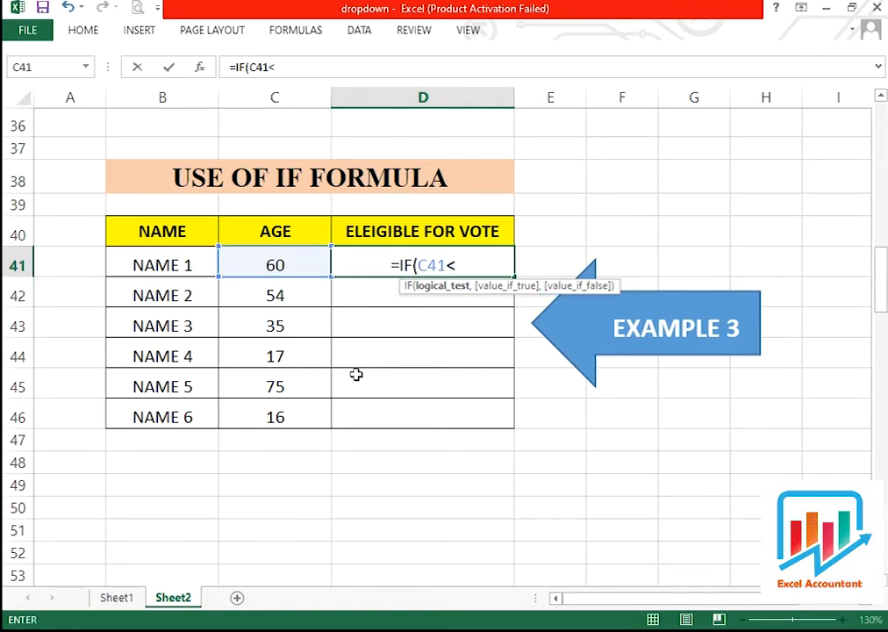
{"action": "type", "text": "="}
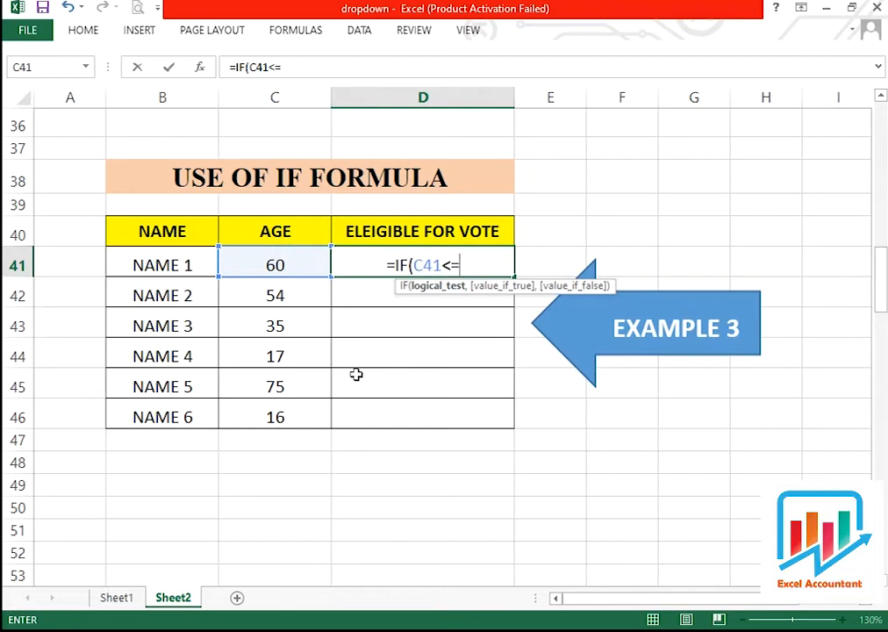
{"action": "type", "text": "18"}
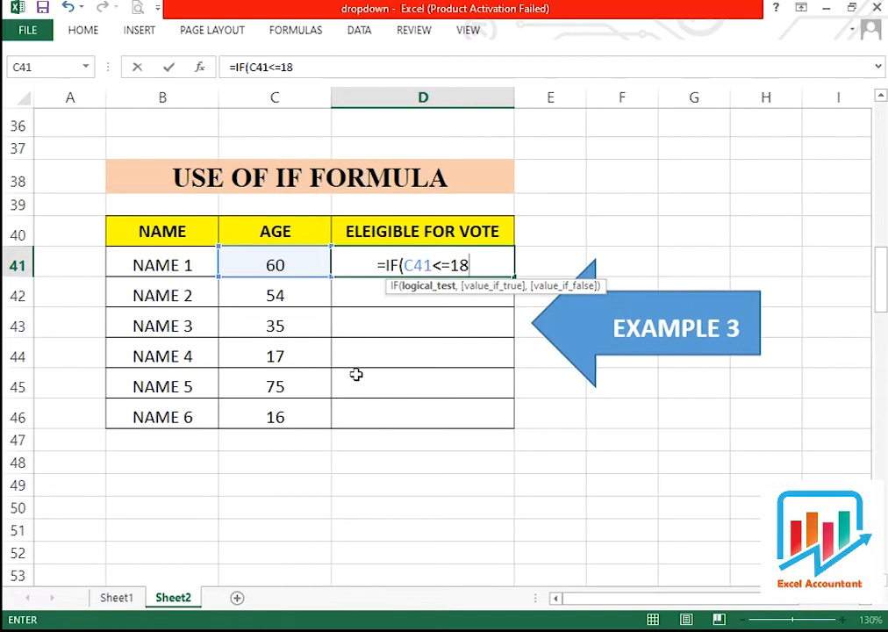
{"action": "type", "text": ","}
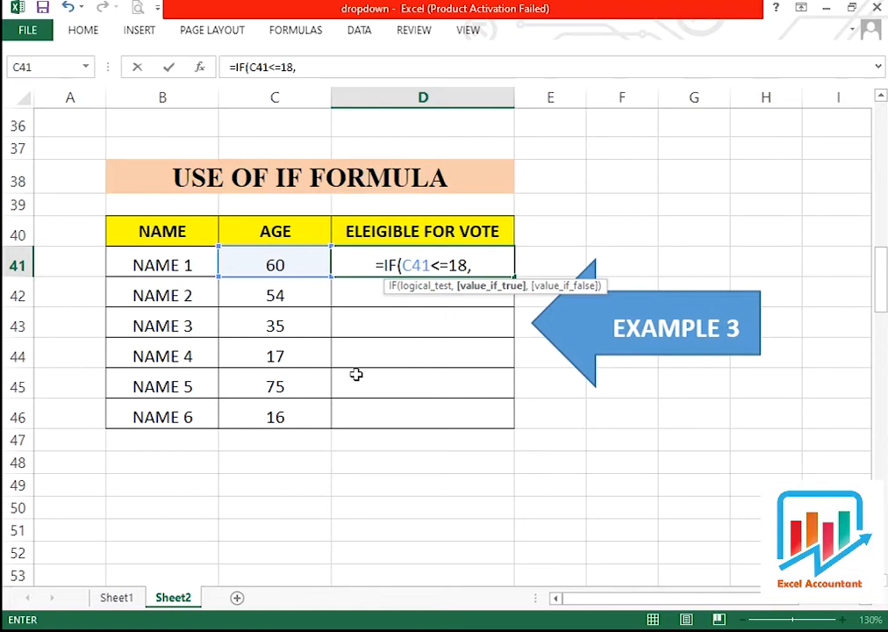
{"action": "type", "text": "\"NO"}
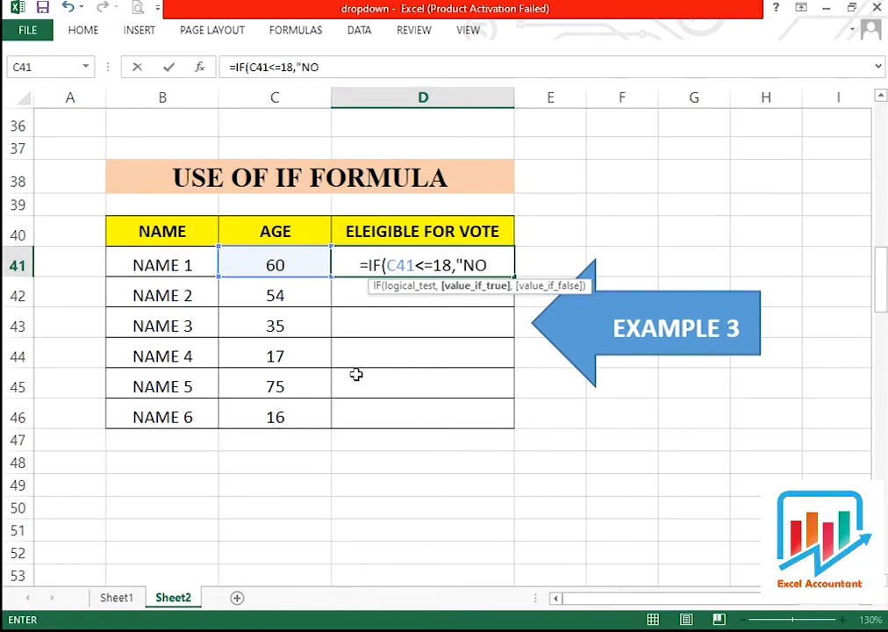
{"action": "type", "text": "\""}
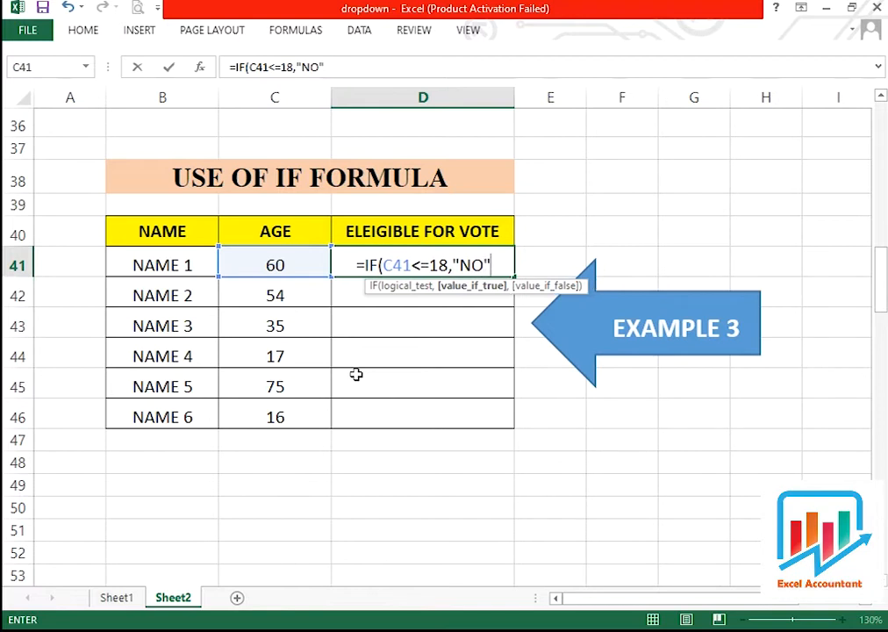
{"action": "type", "text": ","}
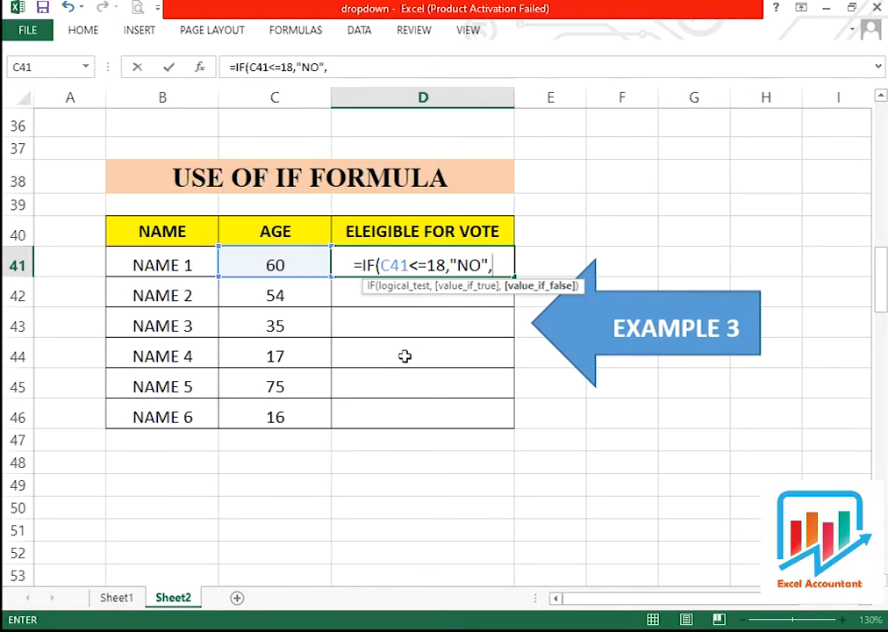
{"action": "type", "text": "\"\""}
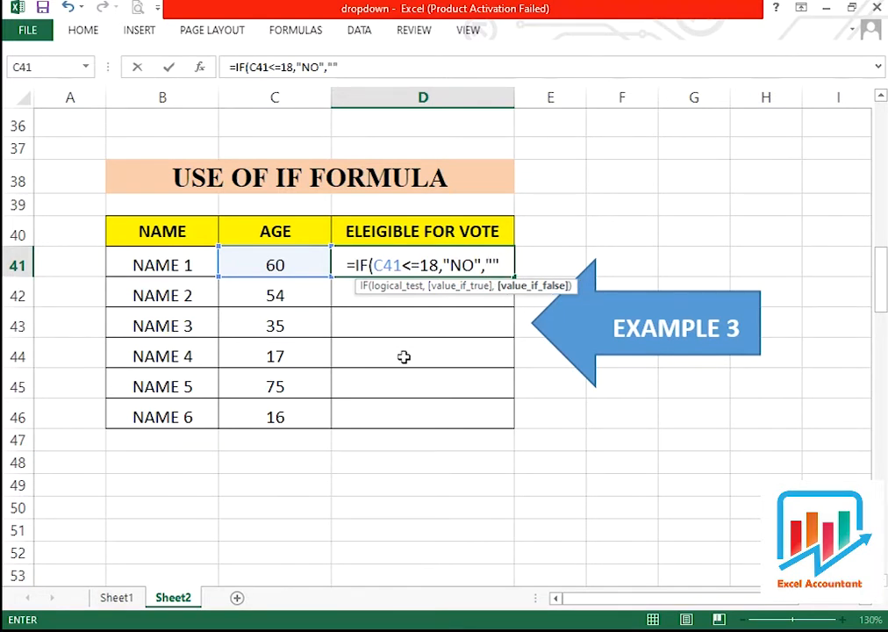
{"action": "type", "text": ")"}
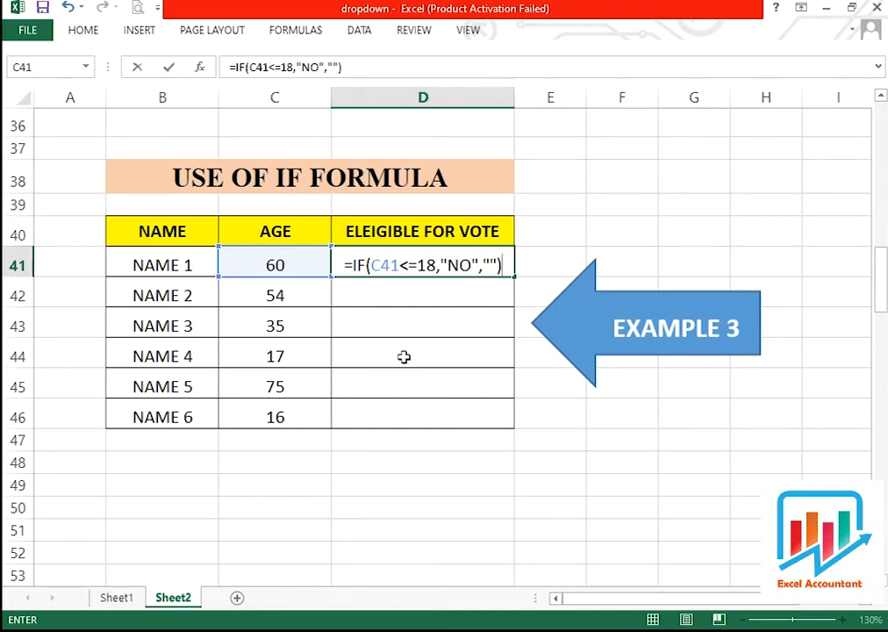
{"action": "key", "text": "Return"}
Fill the eligibility formula from D41 down through D46 for the remaining people
{"action": "key", "text": "Up"}
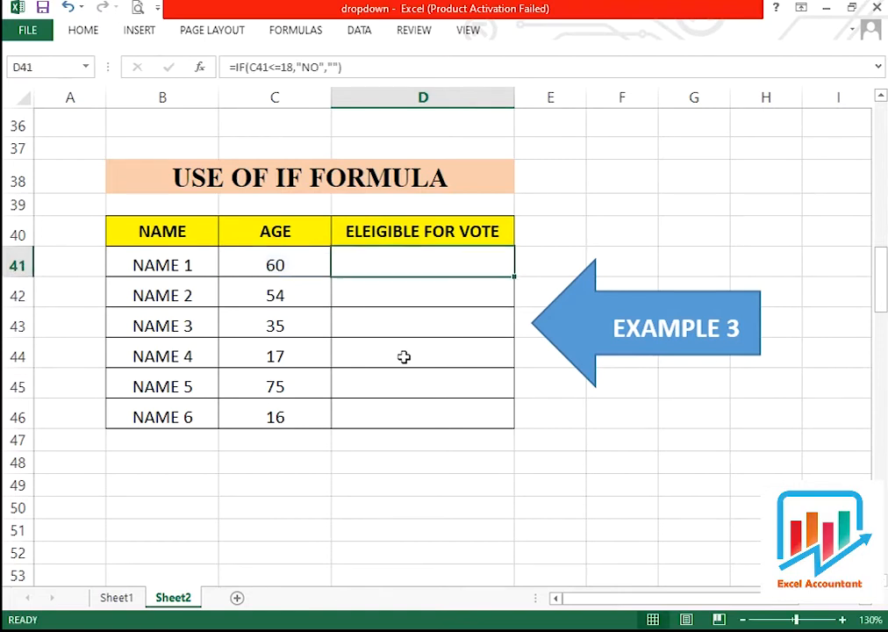
{"action": "double_click", "coordinate": [514, 276]}
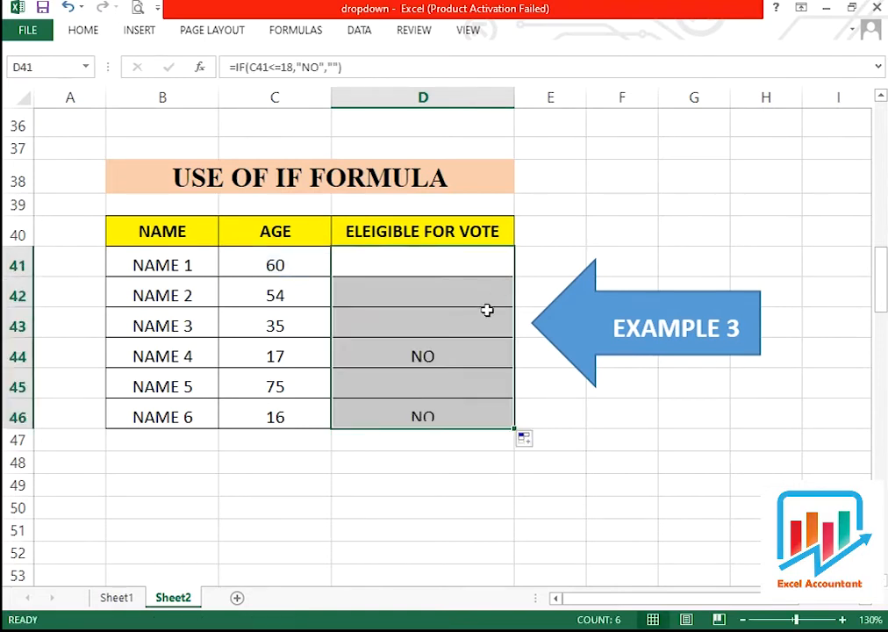
{"action": "left_click", "coordinate": [444, 360]}
{"action": "left_click", "coordinate": [438, 263]}
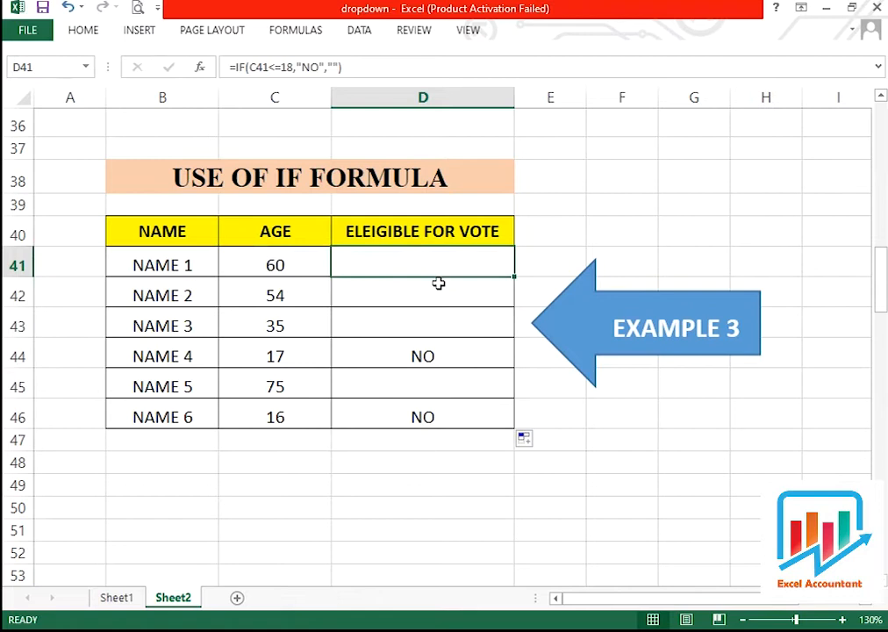
Check the filled eligibility results in D41 to D46 against the ages in column C, especially for NAME 4 and NAME 6
{"action": "left_click", "coordinate": [297, 359]}
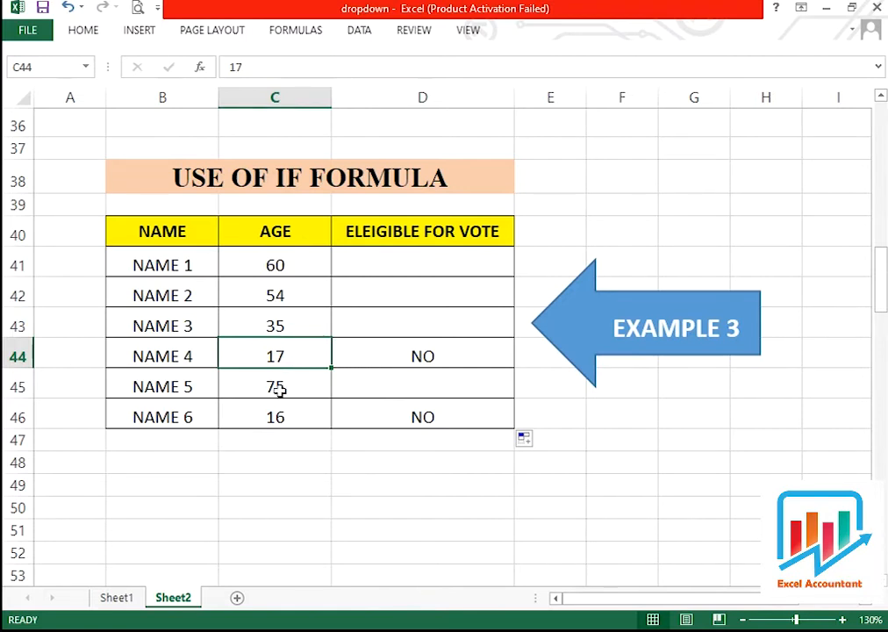
{"action": "left_click", "coordinate": [277, 390]}
{"action": "left_click", "coordinate": [296, 360]}
{"action": "left_click", "coordinate": [407, 353]}
{"action": "left_click", "coordinate": [397, 406]}
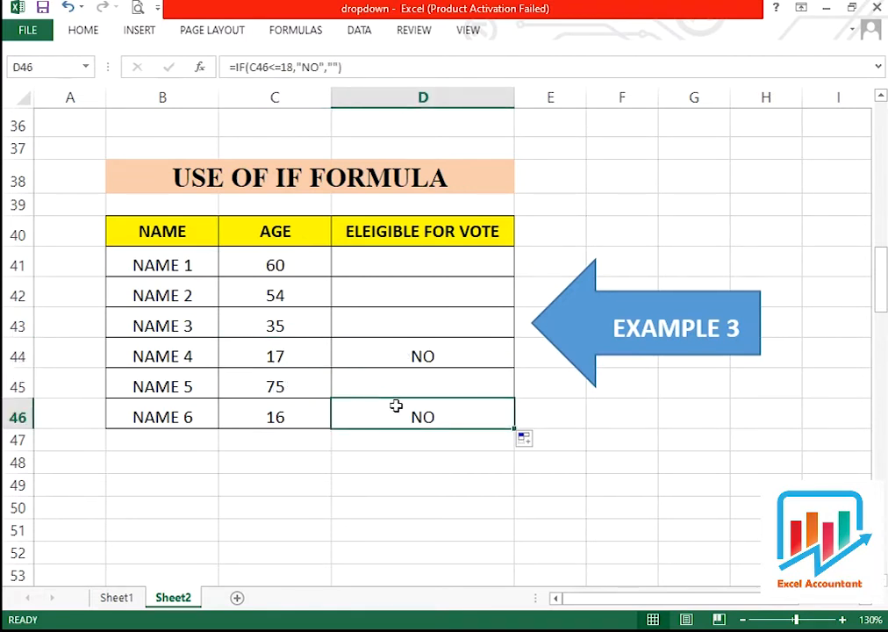
{"action": "left_click", "coordinate": [405, 356]}
{"action": "left_click", "coordinate": [406, 416]}
{"action": "left_click_drag", "start_coordinate": [182, 230], "coordinate": [436, 406]}
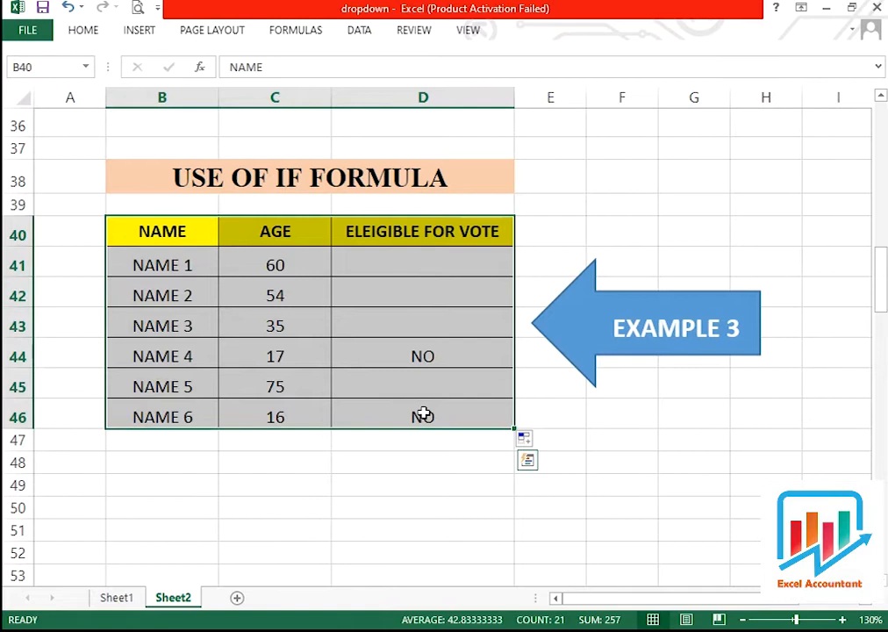
{"action": "left_click", "coordinate": [408, 358]}
{"action": "left_click", "coordinate": [386, 419]}
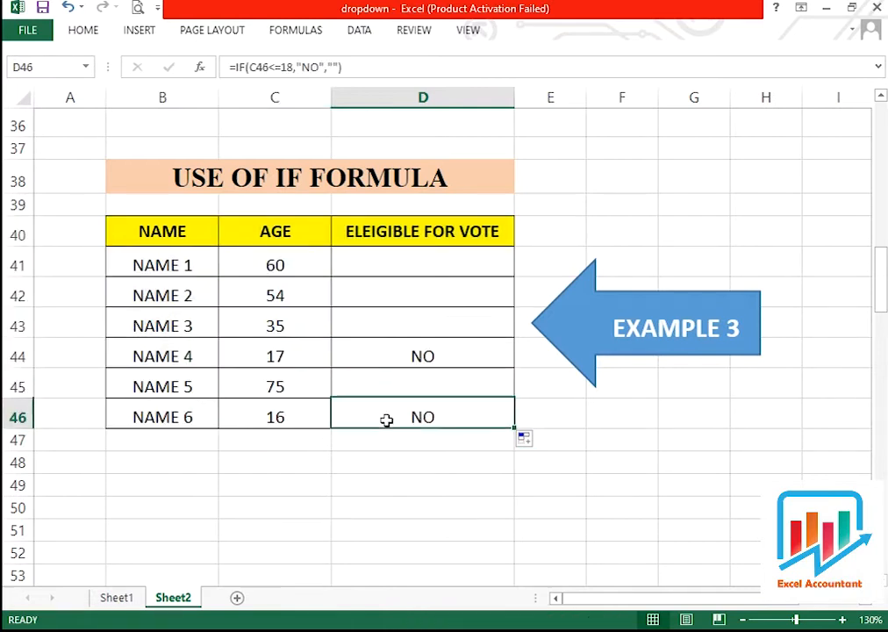
{"action": "left_click", "coordinate": [400, 354]}
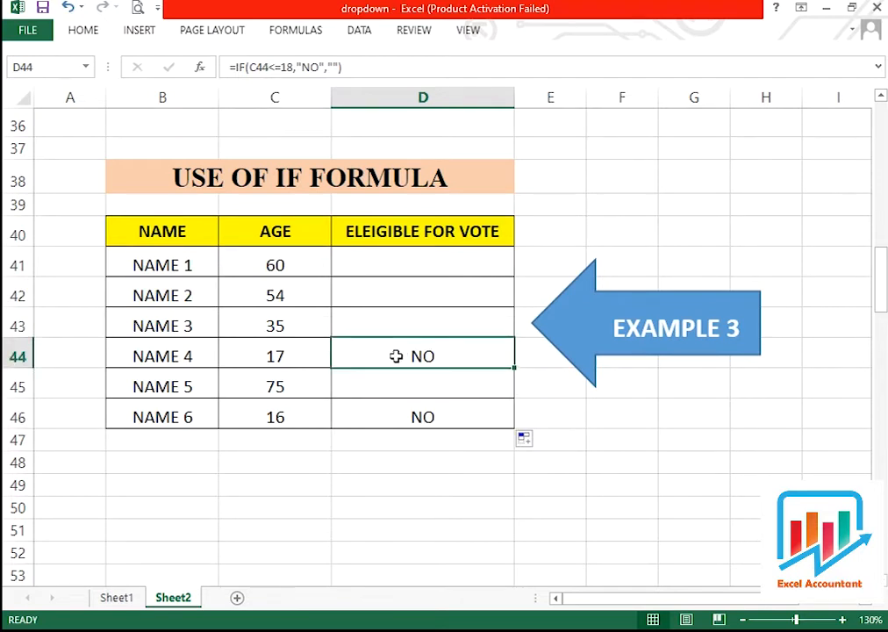
{"action": "left_click", "coordinate": [392, 384]}
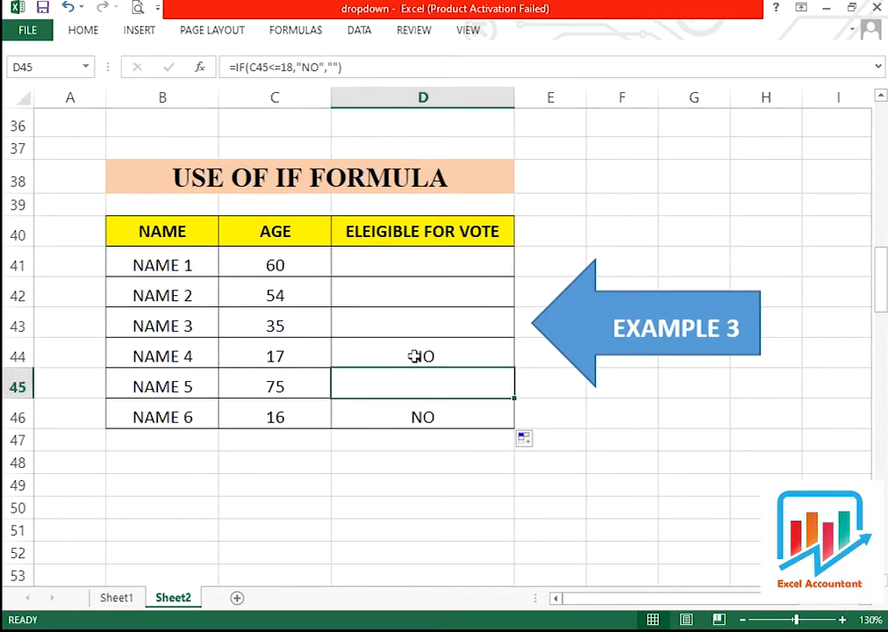
{"action": "left_click", "coordinate": [413, 357]}
{"action": "left_click", "coordinate": [404, 269]}
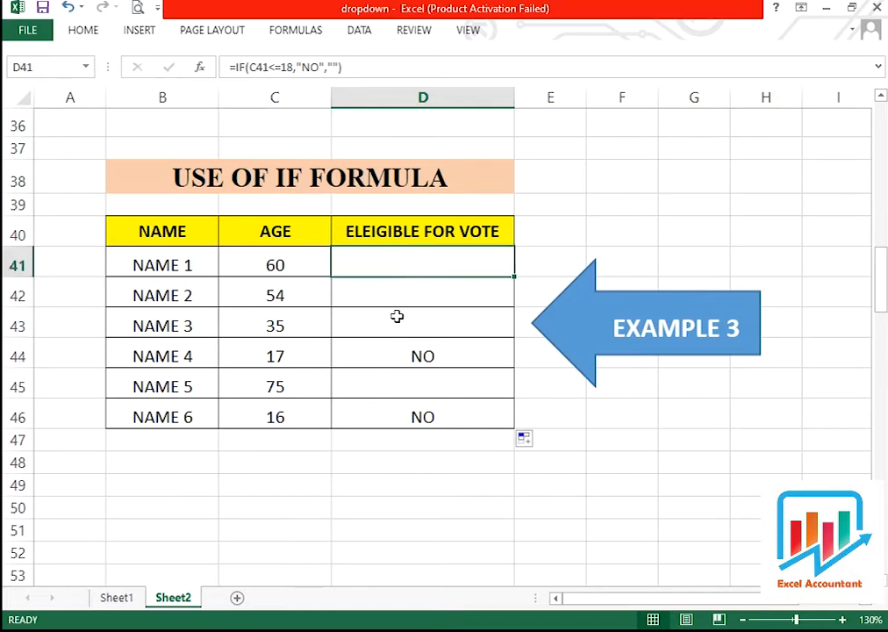
{"action": "left_click", "coordinate": [386, 408]}
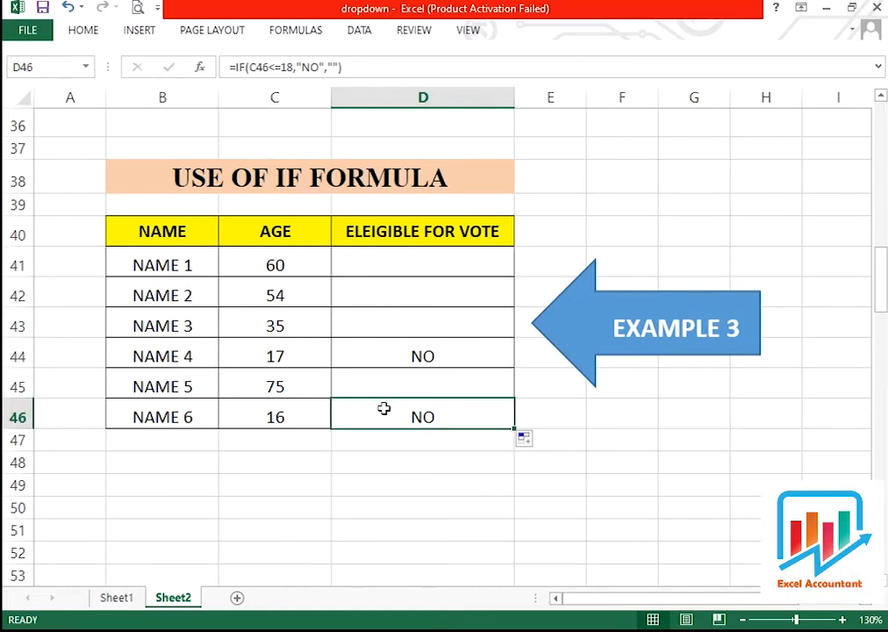
Examine the Example 4 table's two account number columns and its empty status column in rows 57 to 63
{"action": "left_click", "coordinate": [377, 464]}
{"action": "key", "text": "Down"}
{"action": "key", "text": "Down"}
{"action": "key", "text": "Down"}
{"action": "key", "text": "Down"}
{"action": "key", "text": "Down"}
{"action": "key", "text": "Down"}
{"action": "key", "text": "Down"}
{"action": "key", "text": "Down"}
{"action": "key", "text": "Down"}
{"action": "key", "text": "Down"}
{"action": "key", "text": "Down"}
{"action": "key", "text": "Down"}
{"action": "key", "text": "Down"}
{"action": "key", "text": "Down"}
{"action": "key", "text": "Down"}
{"action": "key", "text": "Down"}
{"action": "key", "text": "Down"}
{"action": "key", "text": "Down"}
{"action": "key", "text": "Down"}
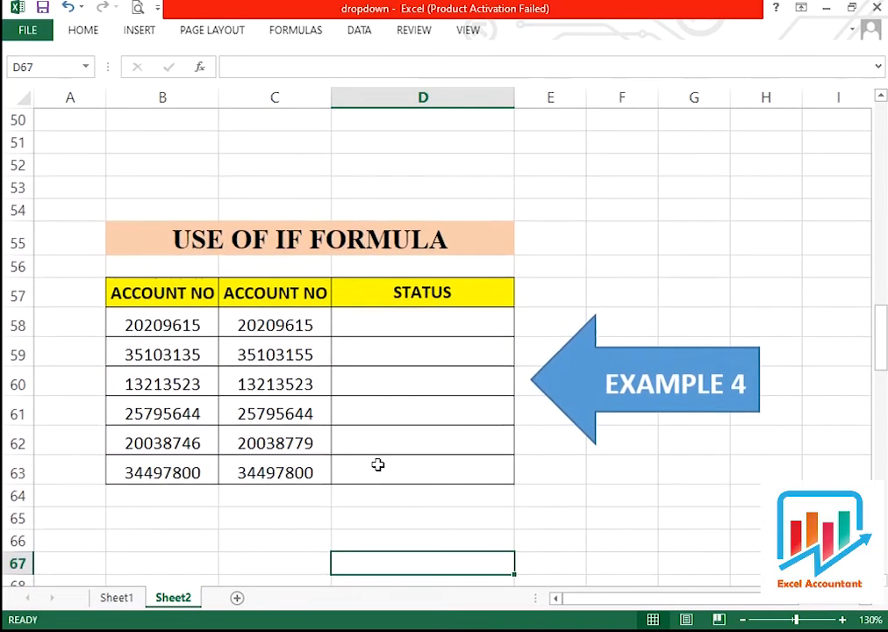
{"action": "left_click", "coordinate": [392, 322]}
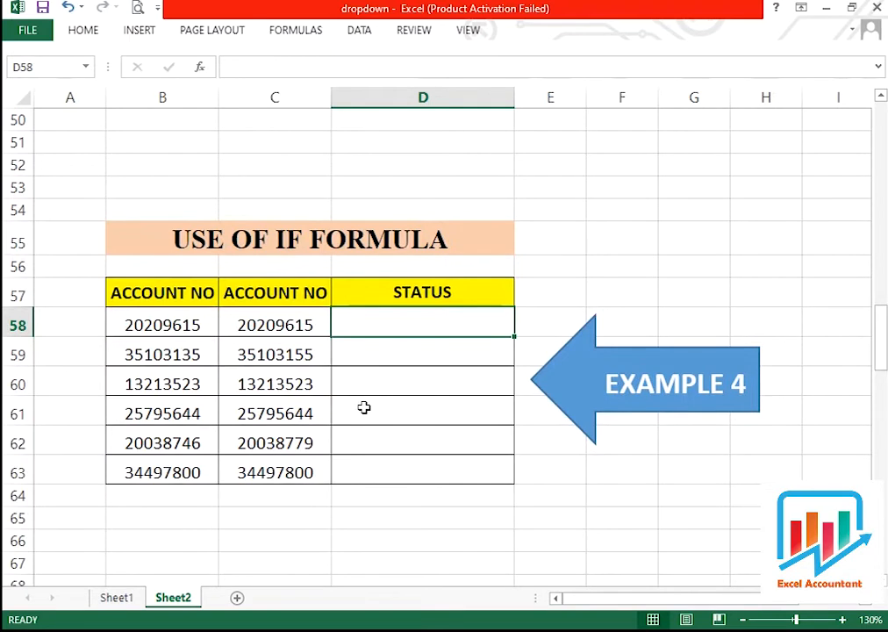
{"action": "left_click_drag", "start_coordinate": [161, 323], "coordinate": [246, 471]}
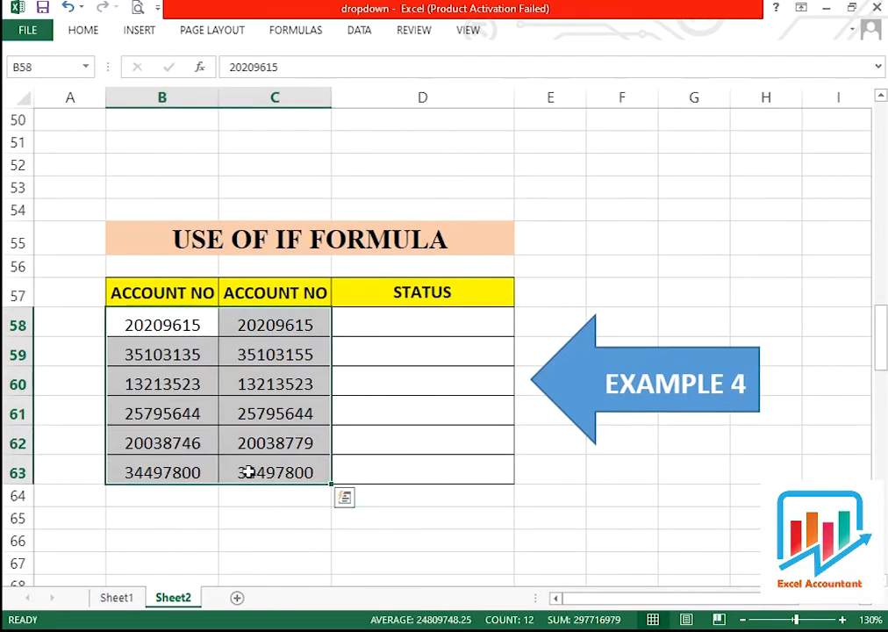
{"action": "left_click", "coordinate": [165, 379]}
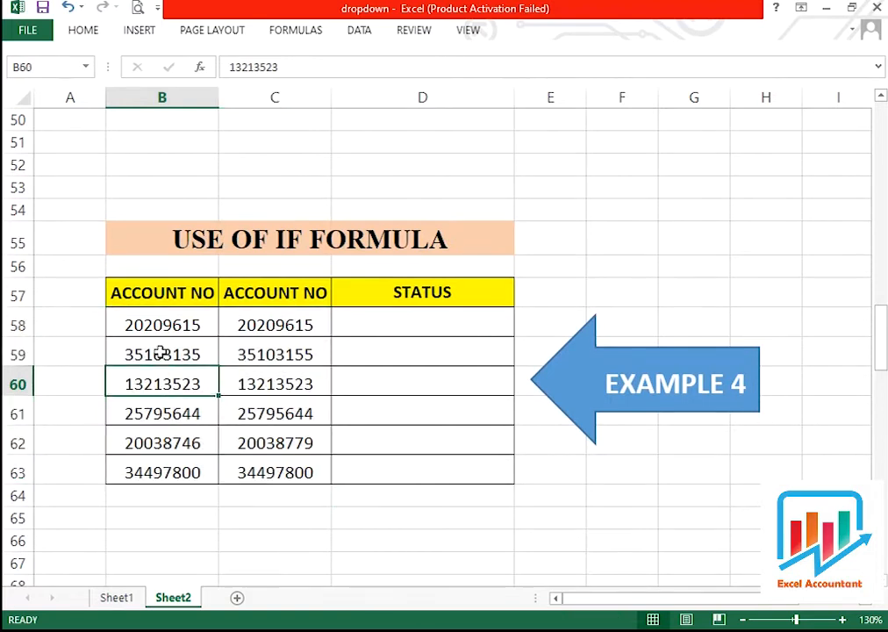
{"action": "left_click", "coordinate": [159, 325]}
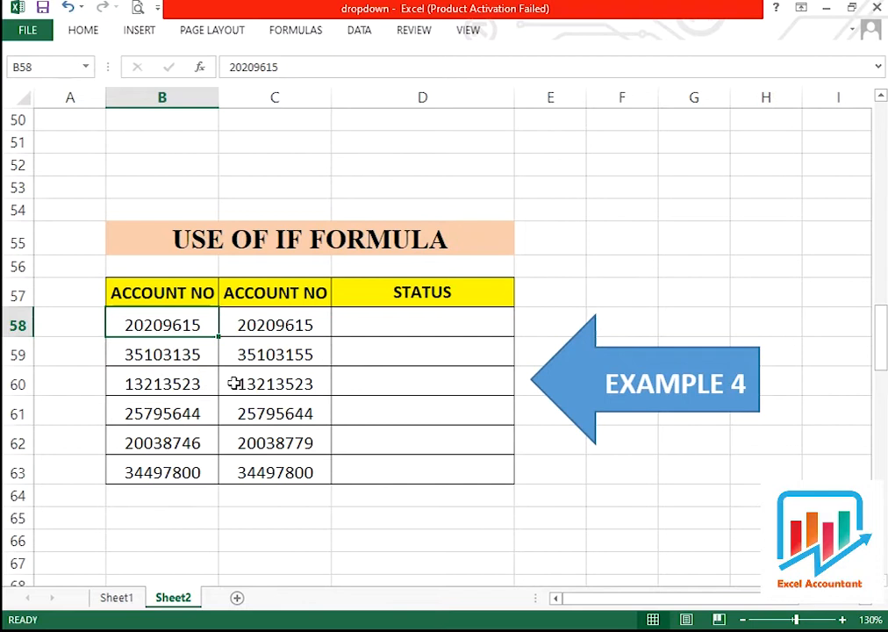
{"action": "left_click", "coordinate": [430, 328]}
{"action": "left_click", "coordinate": [414, 349]}
Enter the account comparison formula =IF(C58=B58,"","DOES NOT MATCH") in the first STATUS cell, D58
{"action": "left_click", "coordinate": [412, 327]}
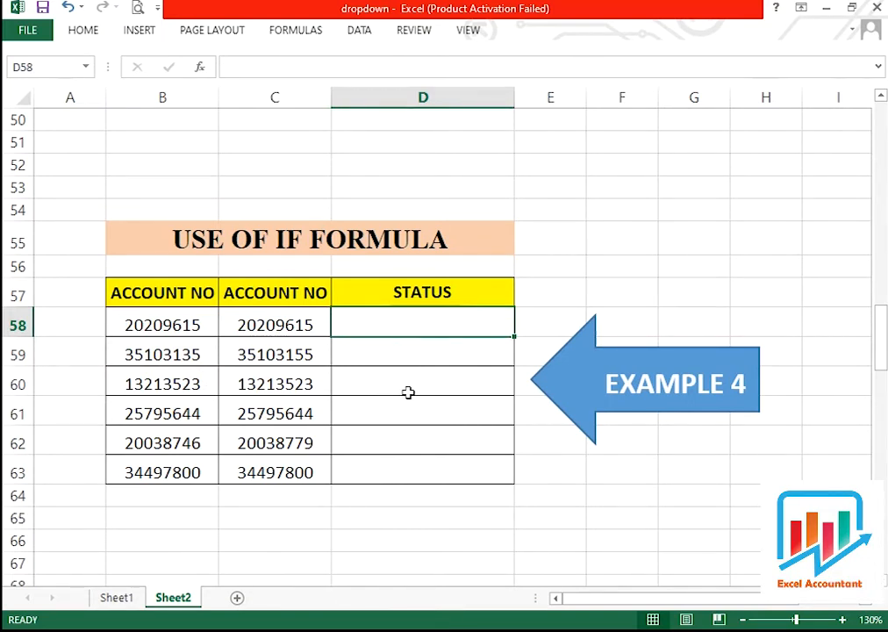
{"action": "type", "text": "=IF("}
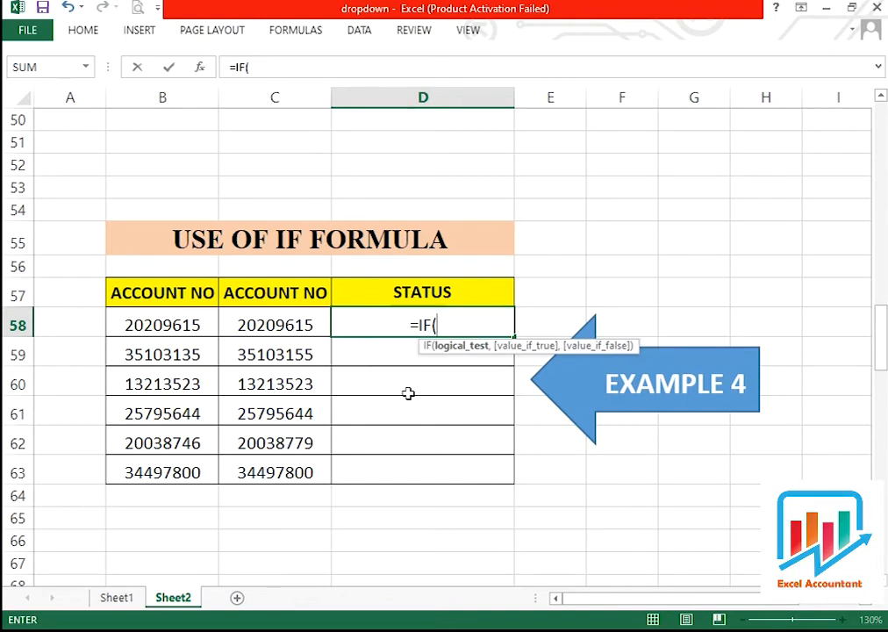
{"action": "key", "text": "Left"}
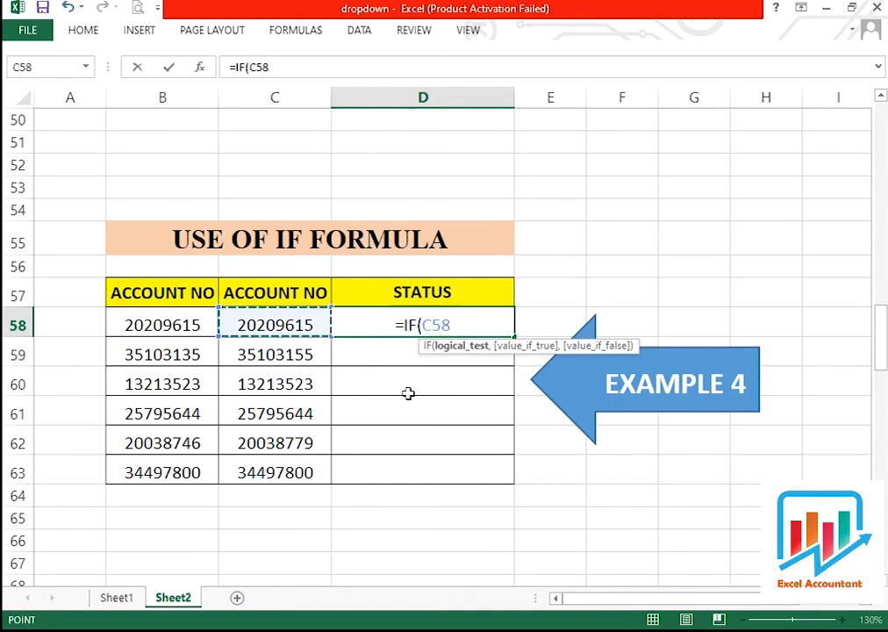
{"action": "type", "text": "="}
{"action": "key", "text": "Left"}
{"action": "key", "text": "Left"}
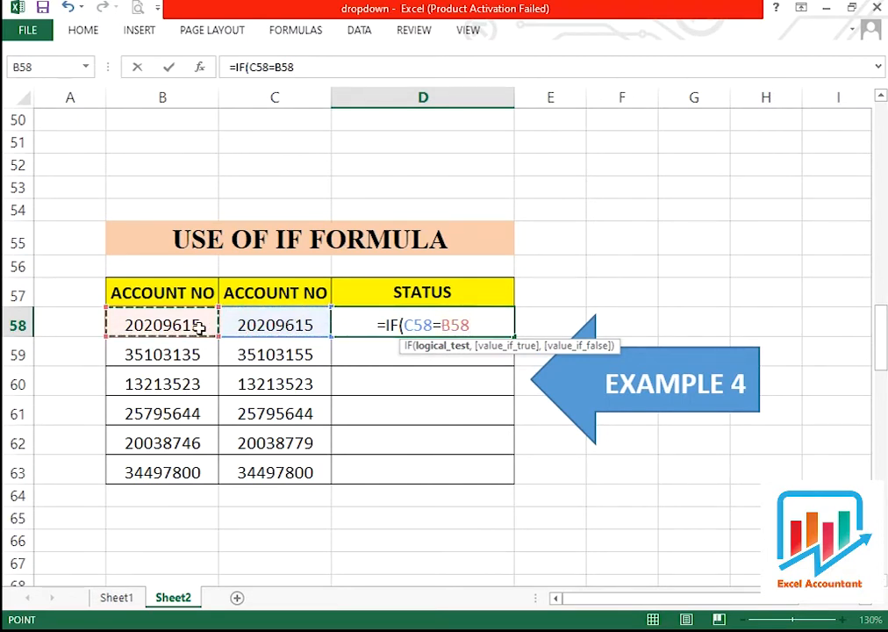
{"action": "type", "text": ","}
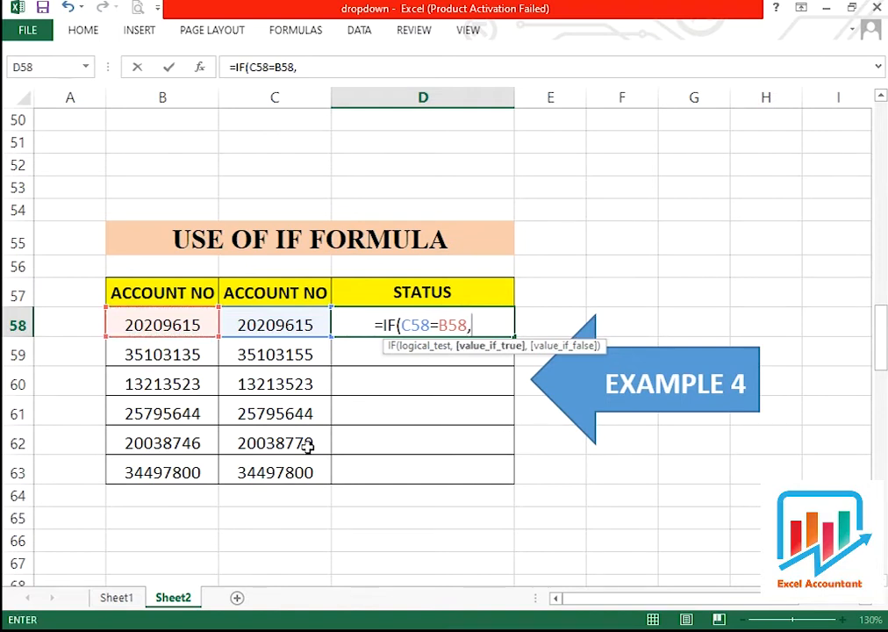
{"action": "type", "text": "\"\""}
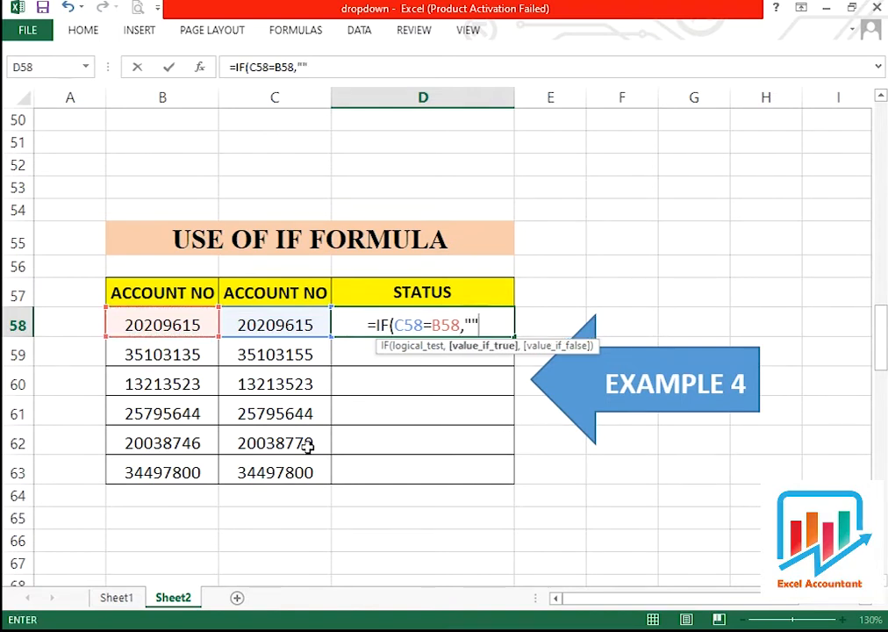
{"action": "type", "text": ","}
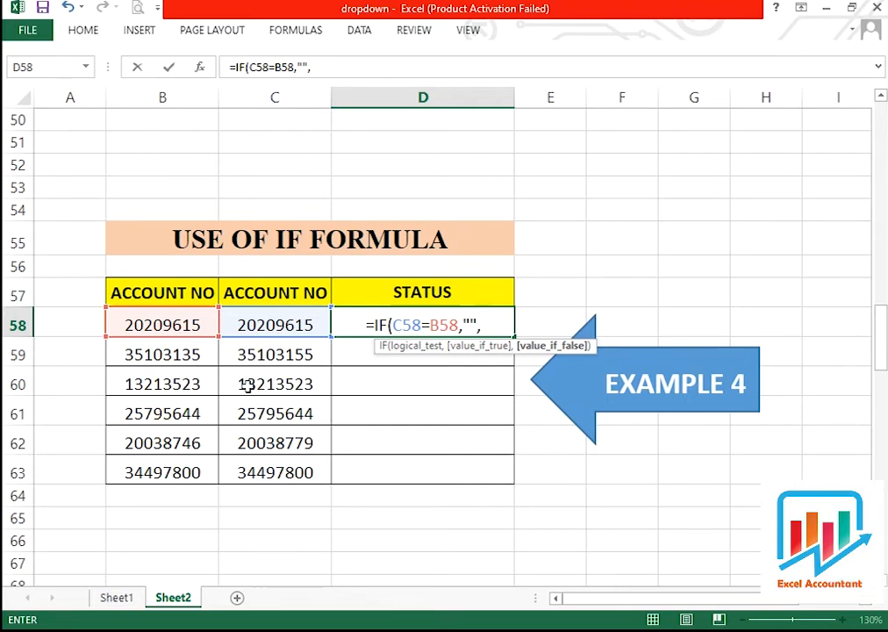
{"action": "type", "text": "\""}
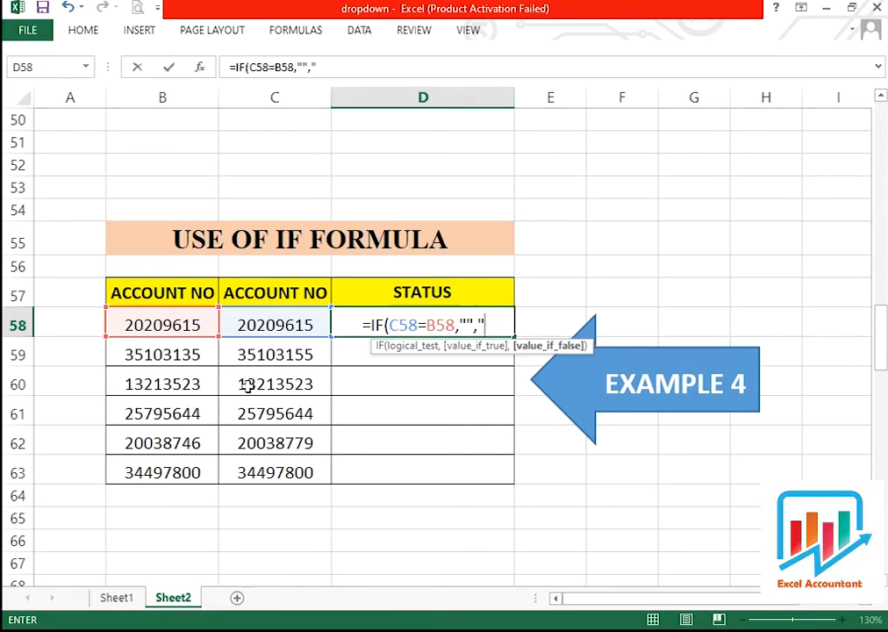
{"action": "type", "text": "DOES"}
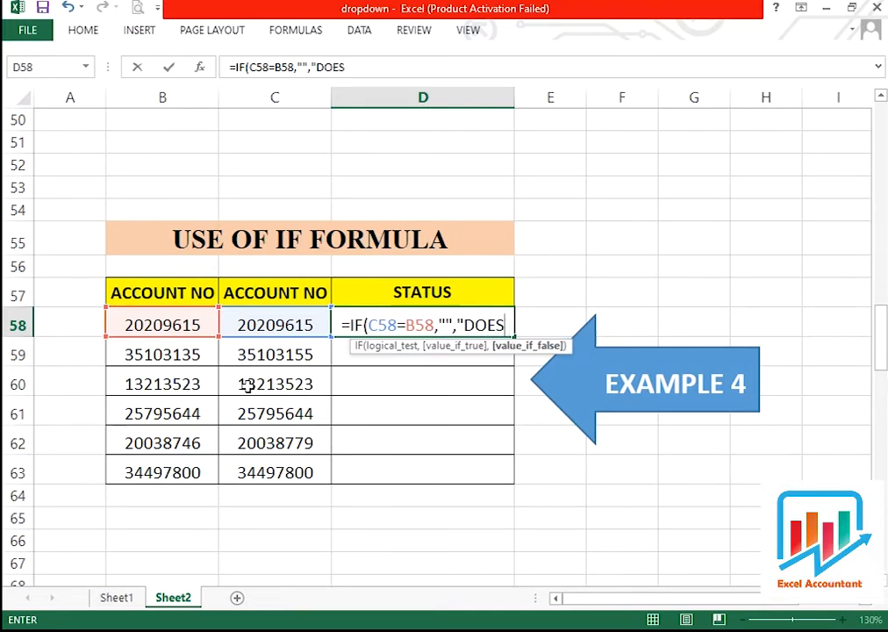
{"action": "type", "text": " NOT"}
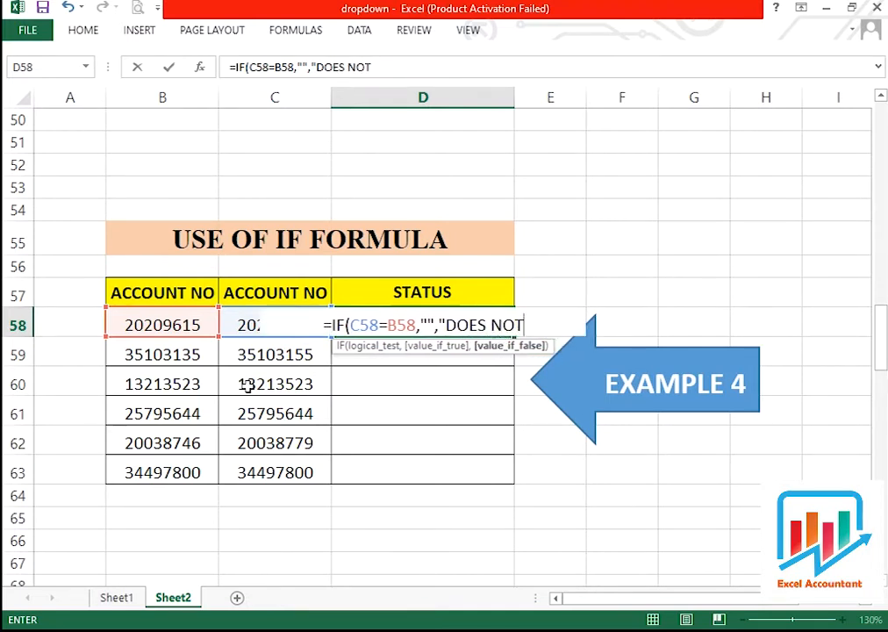
{"action": "type", "text": " MATC"}
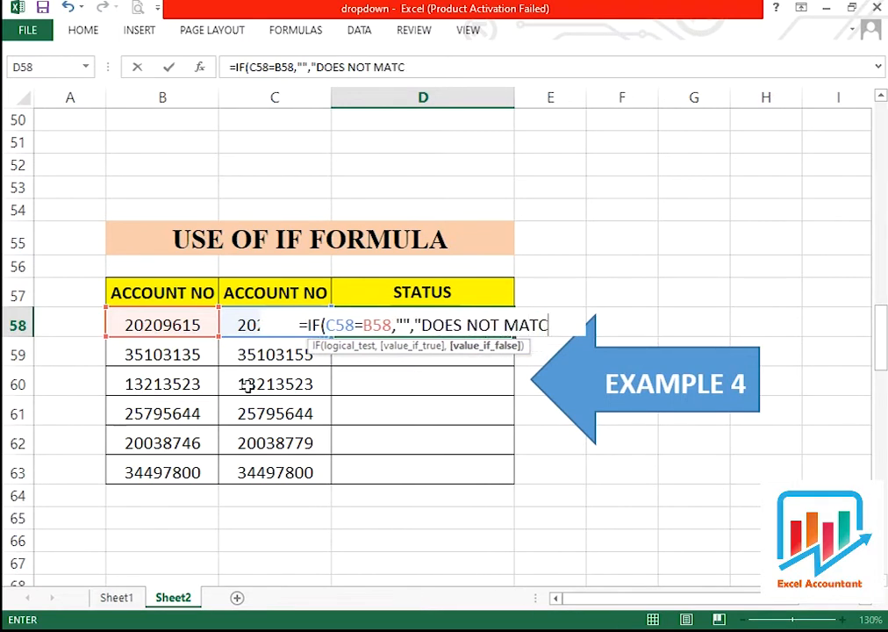
{"action": "type", "text": "H\""}
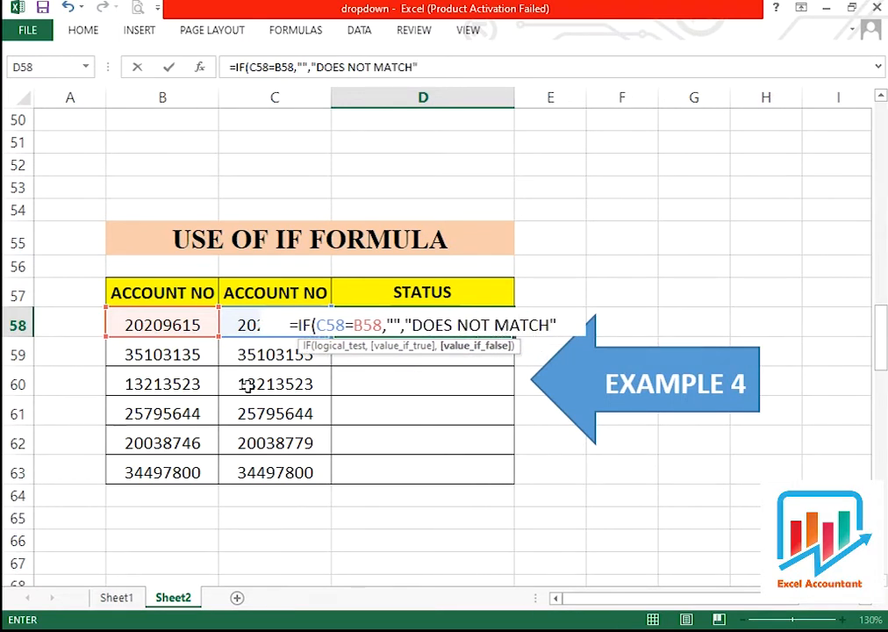
{"action": "type", "text": ")"}
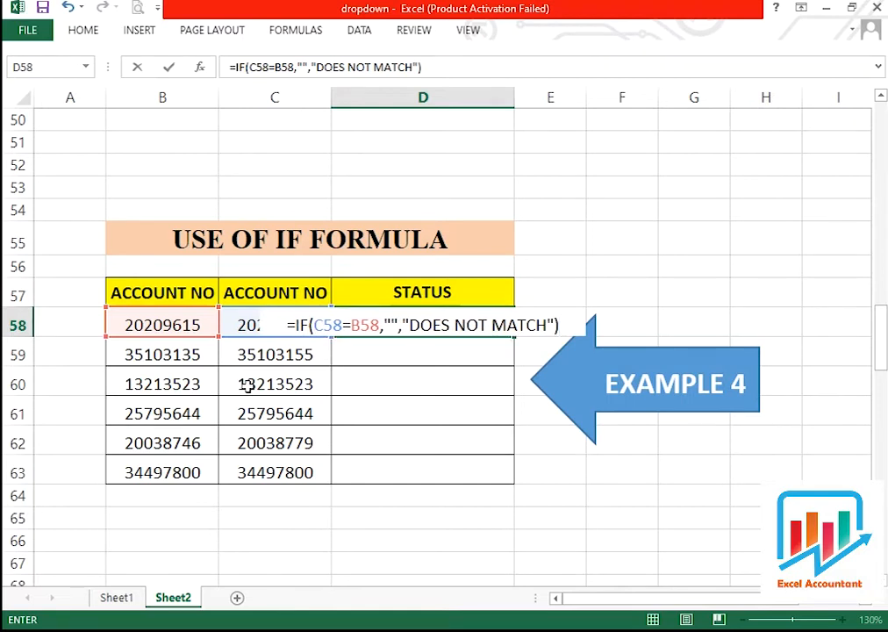
{"action": "key", "text": "Return"}
Fill the comparison formula from D58 down through D63 for the remaining account pairs
{"action": "key", "text": "Up"}
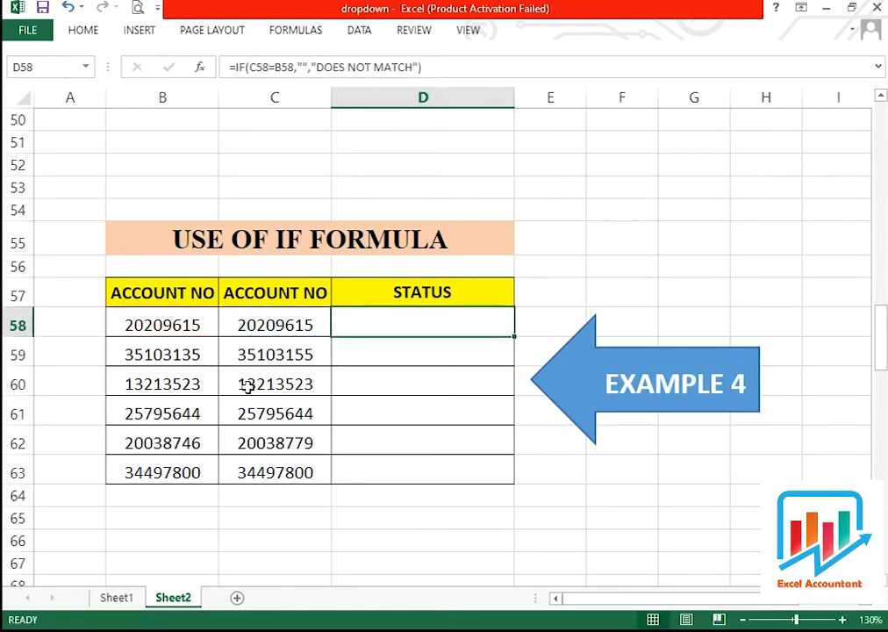
{"action": "double_click", "coordinate": [515, 334]}
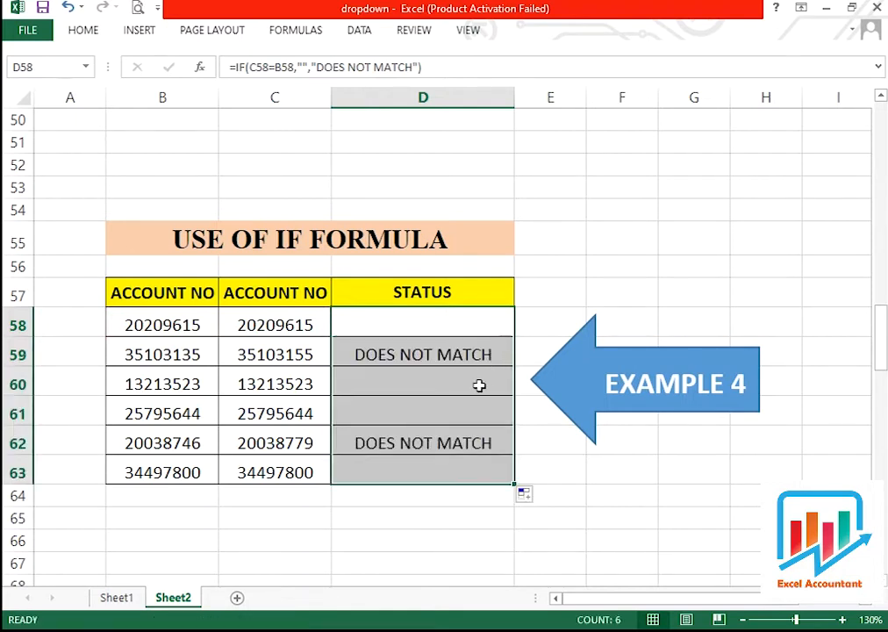
Check the status results in D58 to D60 against the account numbers in columns B and C, especially the pair in row 59
{"action": "left_click", "coordinate": [428, 357]}
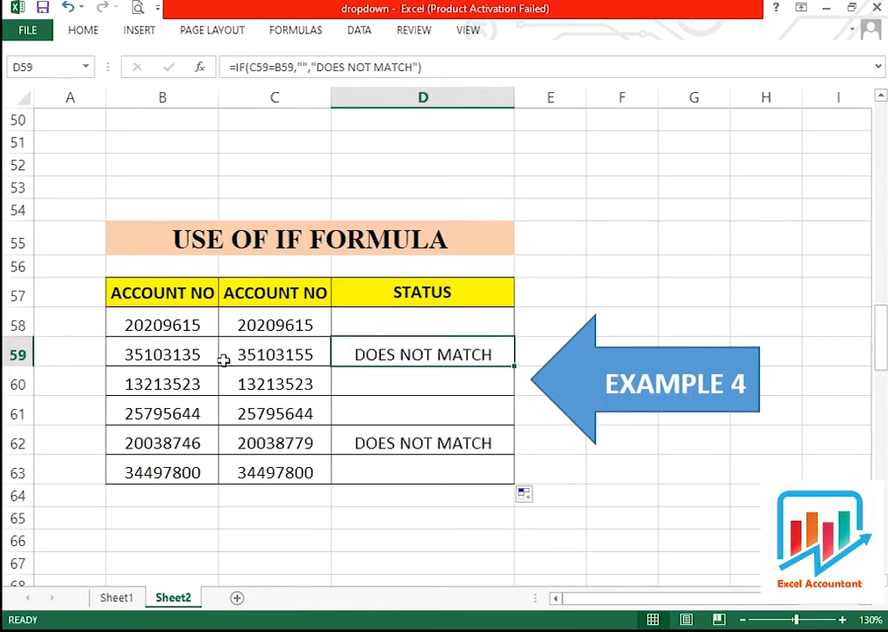
{"action": "left_click", "coordinate": [165, 355]}
{"action": "left_click_drag", "start_coordinate": [165, 356], "coordinate": [254, 354]}
{"action": "left_click", "coordinate": [406, 353]}
{"action": "left_click", "coordinate": [171, 358]}
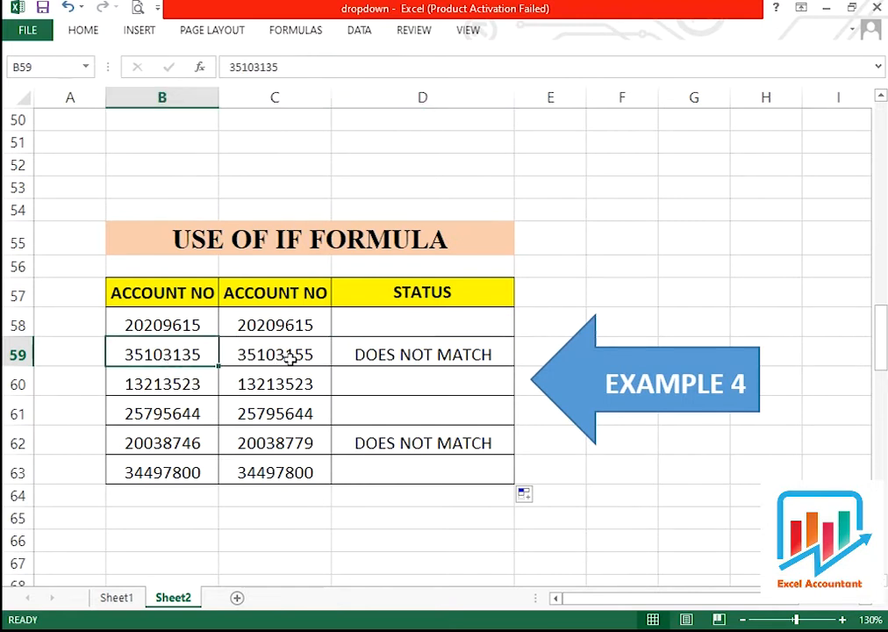
{"action": "left_click", "coordinate": [244, 358]}
{"action": "left_click", "coordinate": [198, 356]}
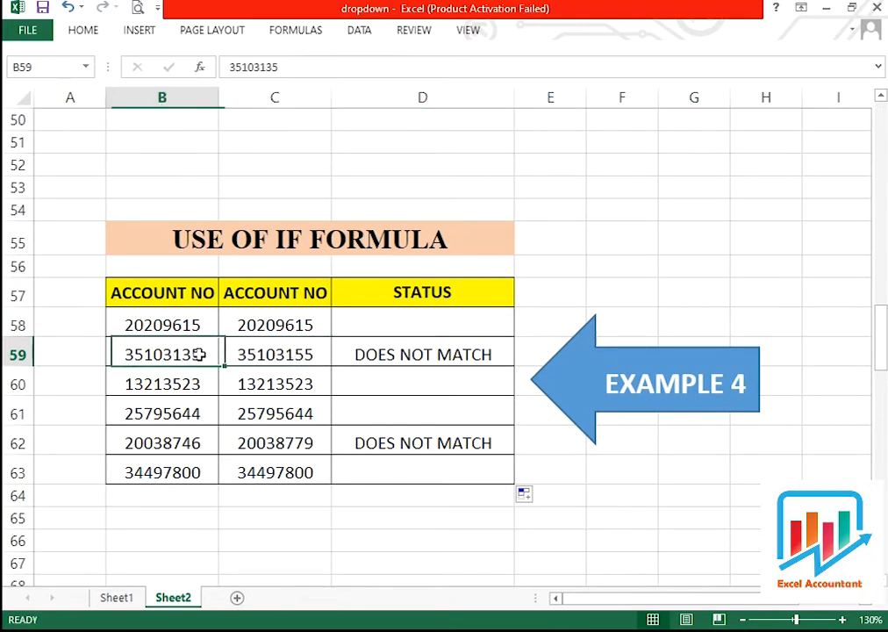
{"action": "left_click", "coordinate": [395, 358]}
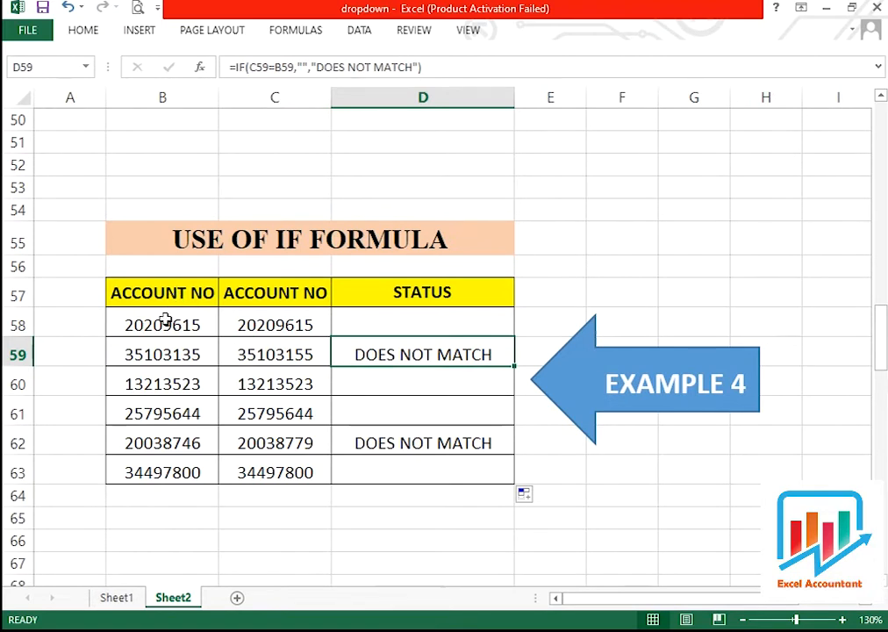
{"action": "left_click_drag", "start_coordinate": [165, 320], "coordinate": [418, 334]}
{"action": "left_click", "coordinate": [419, 332]}
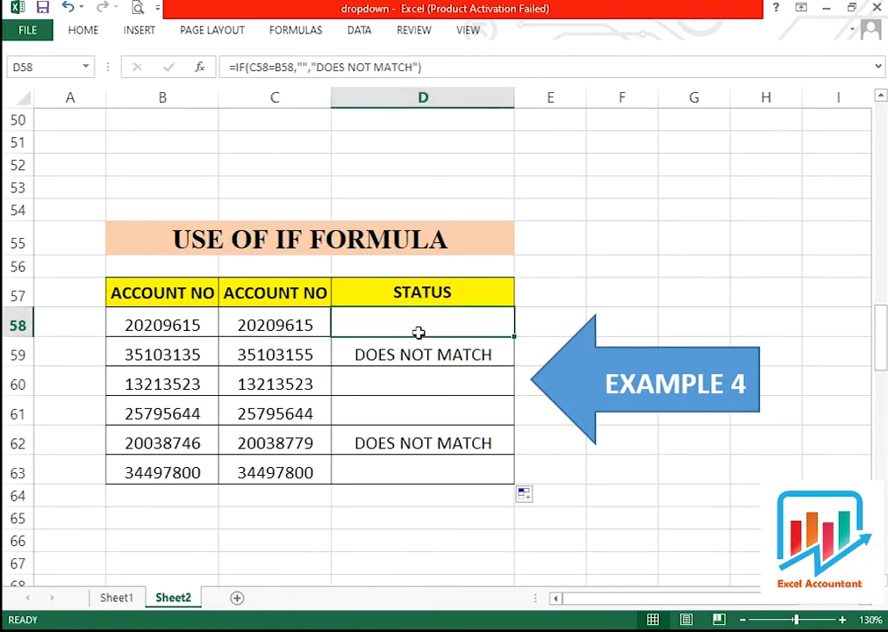
{"action": "left_click", "coordinate": [424, 378]}
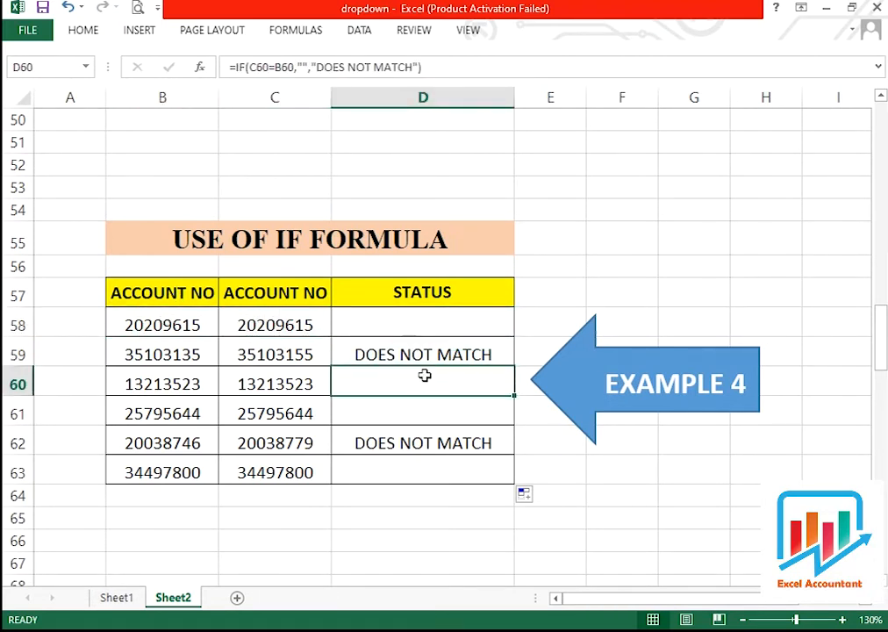
{"action": "left_click", "coordinate": [424, 356]}
{"action": "left_click", "coordinate": [422, 375]}
{"action": "left_click", "coordinate": [423, 354]}
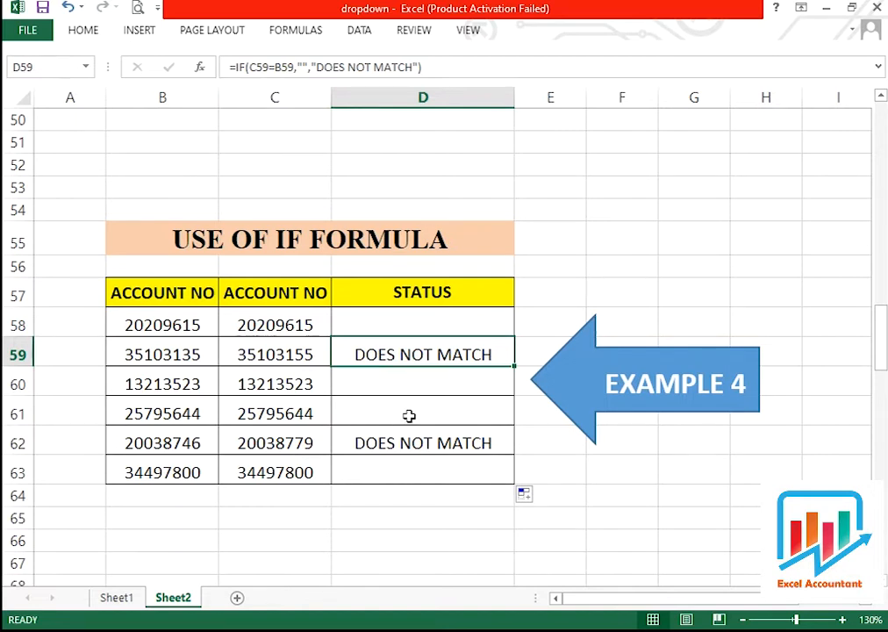
Examine the Example 5 table's names, marks and empty FAIL STUDENTS column in rows 71 to 77
{"action": "scroll", "coordinate": [409, 416], "scroll_direction": "down", "scroll_amount": 5}
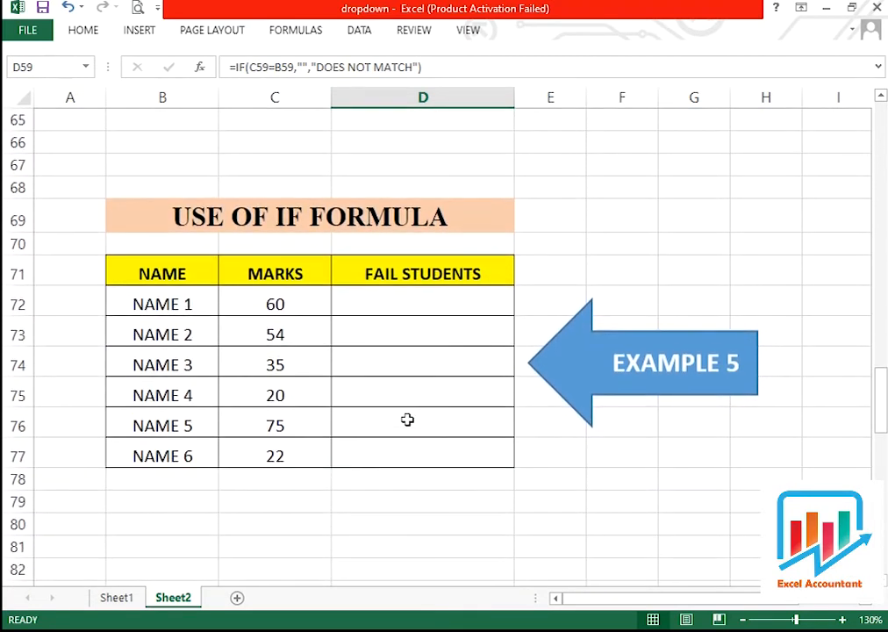
{"action": "left_click", "coordinate": [397, 307]}
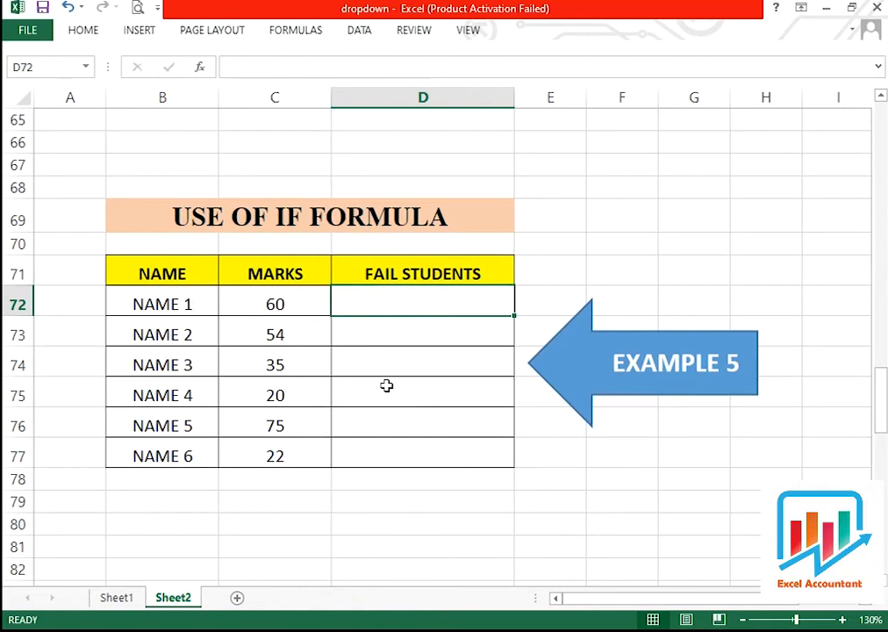
{"action": "left_click_drag", "start_coordinate": [143, 273], "coordinate": [369, 452]}
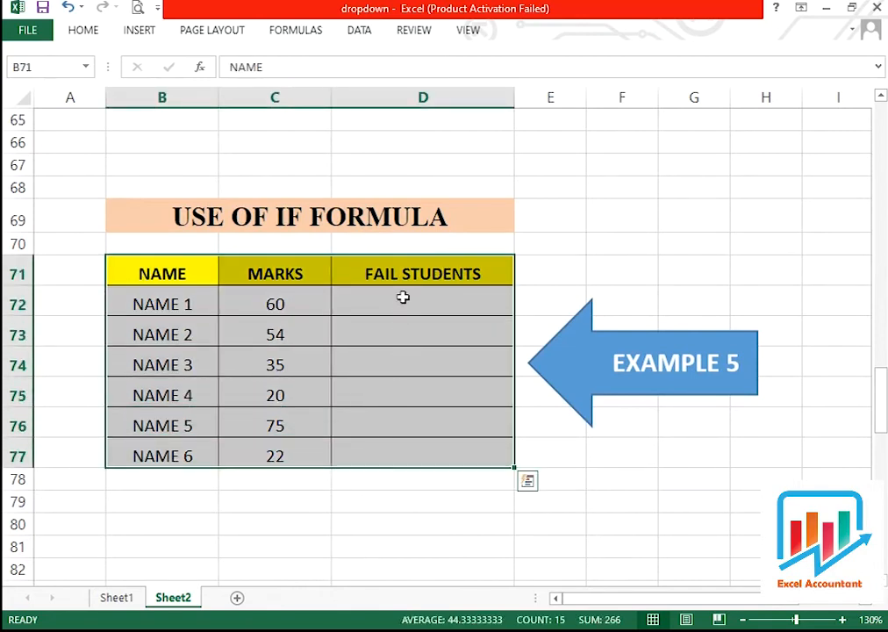
{"action": "left_click", "coordinate": [403, 298]}
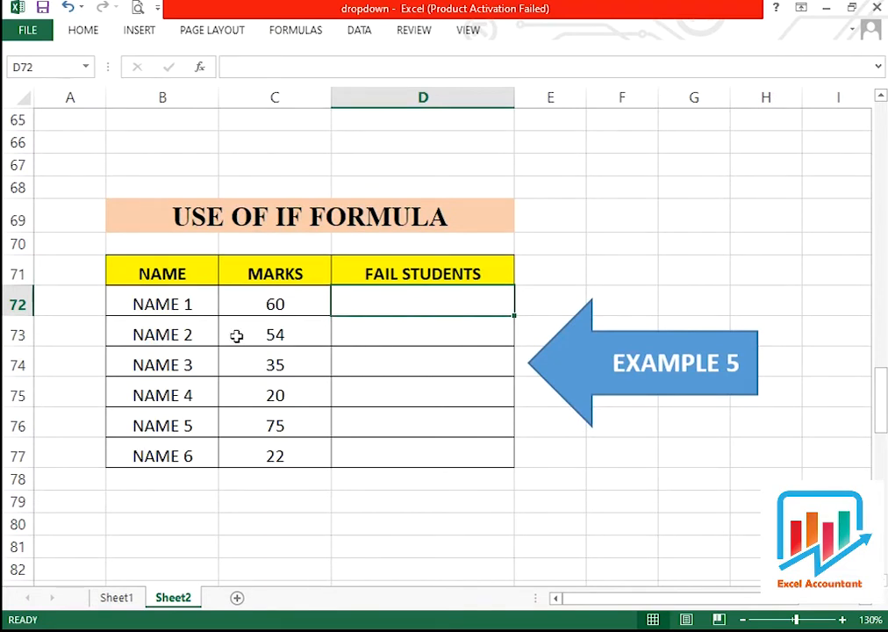
{"action": "left_click", "coordinate": [420, 327]}
Try to enter the formula =IF(C72,40,"FAIL","") in the first FAIL STUDENTS cell, D72
{"action": "left_click", "coordinate": [426, 307]}
{"action": "type", "text": "=IF("}
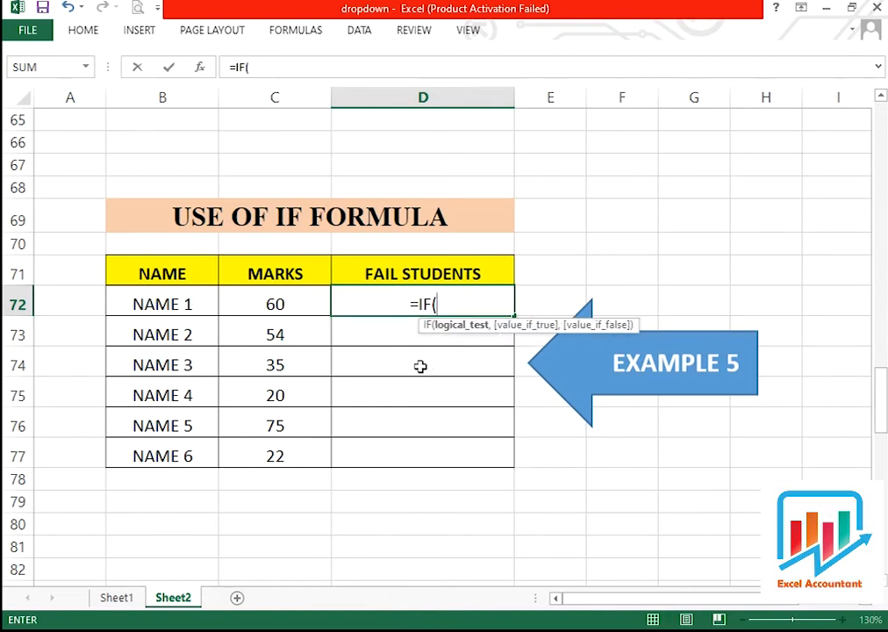
{"action": "key", "text": "Left"}
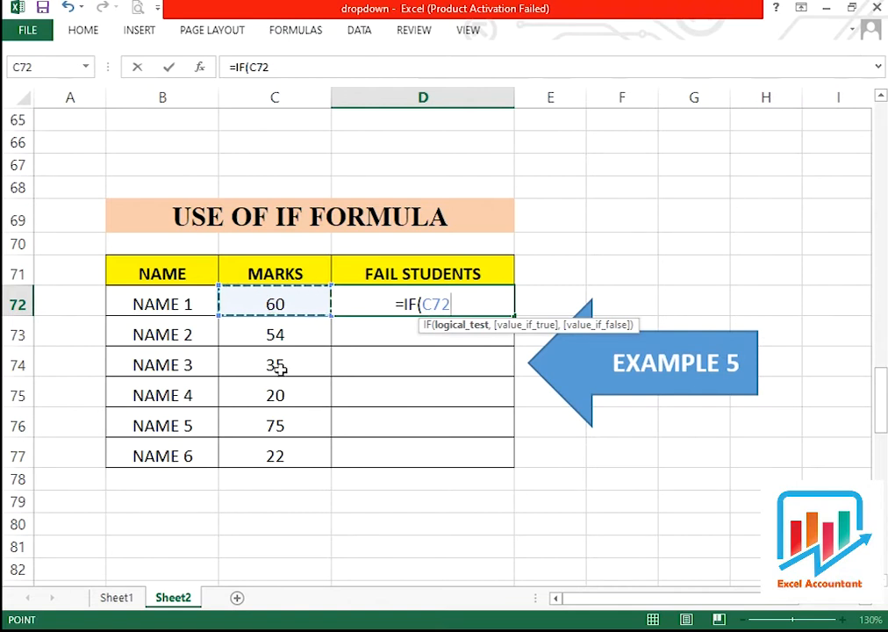
{"action": "type", "text": ","}
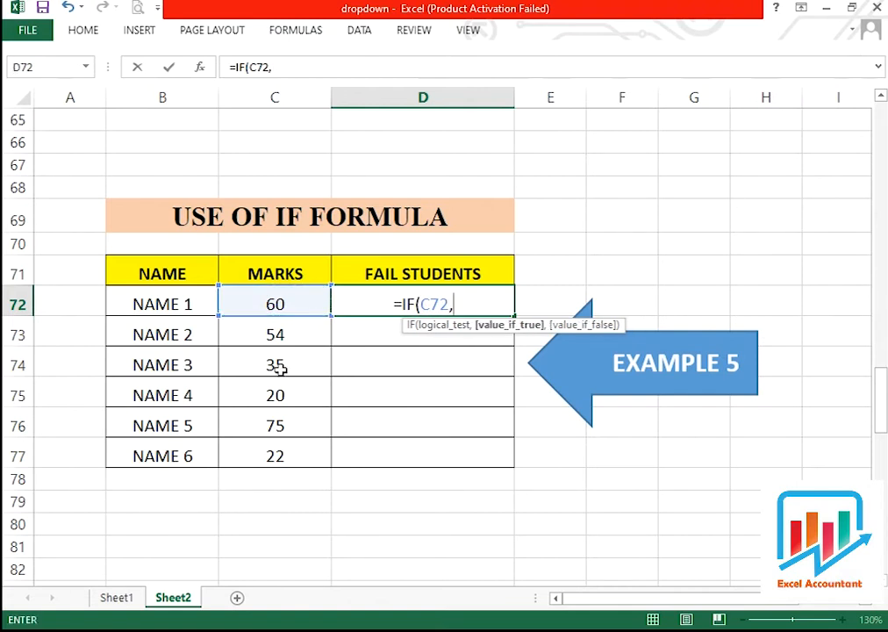
{"action": "type", "text": "40"}
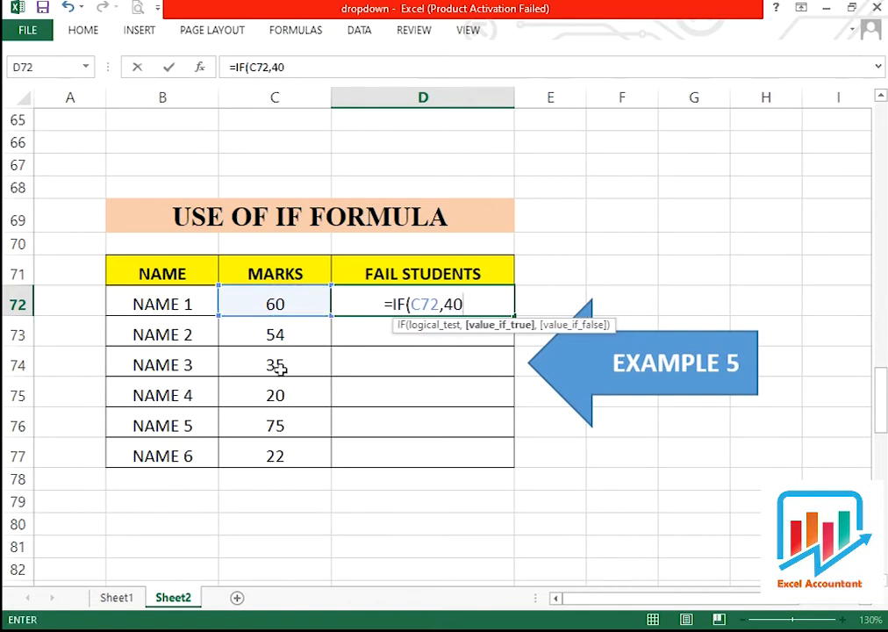
{"action": "type", "text": ","}
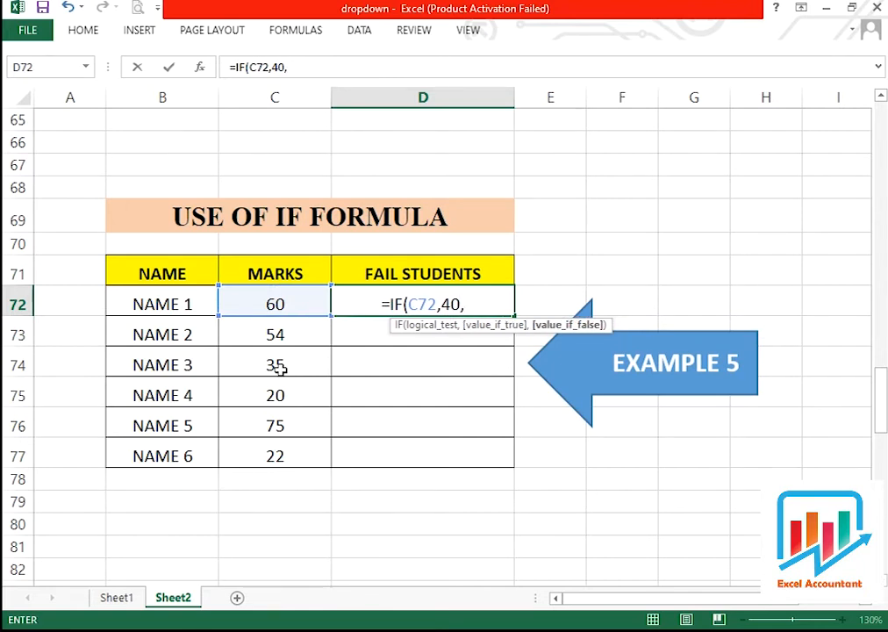
{"action": "type", "text": "\""}
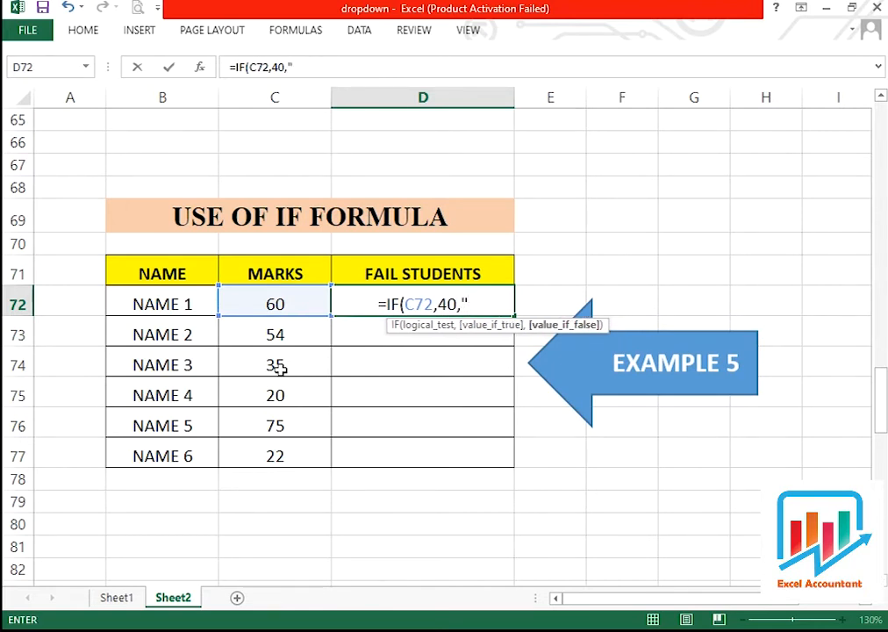
{"action": "type", "text": "FAIL"}
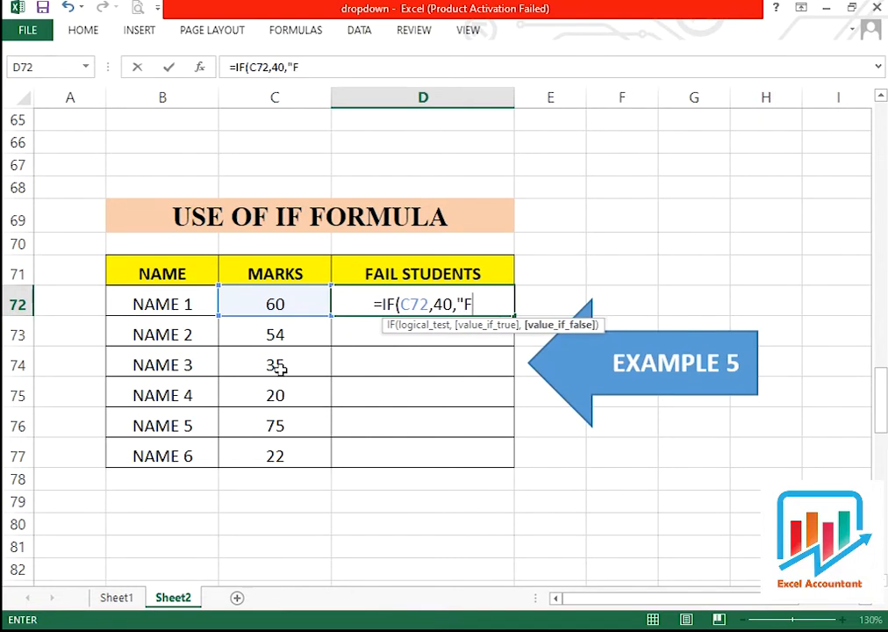
{"action": "type", "text": "\""}
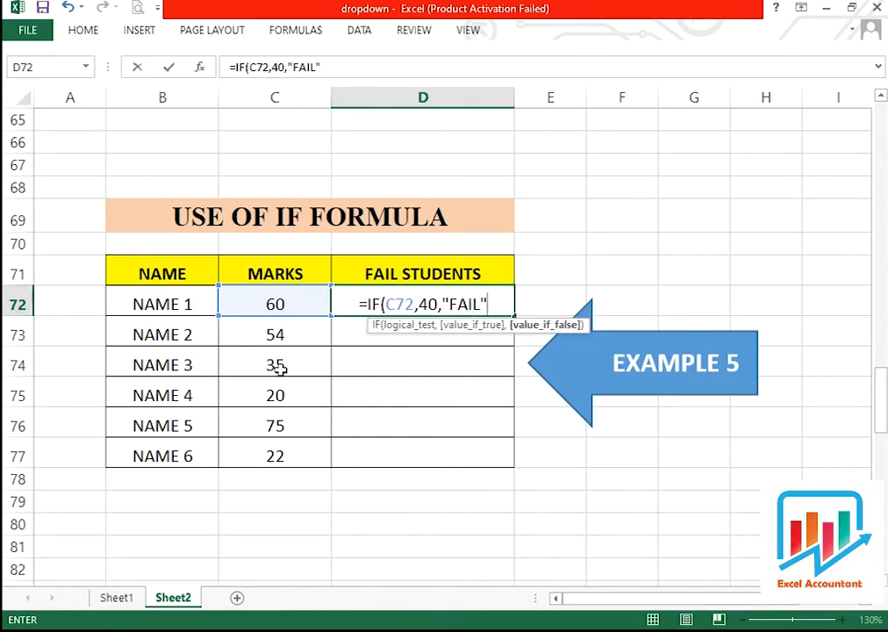
{"action": "type", "text": ","}
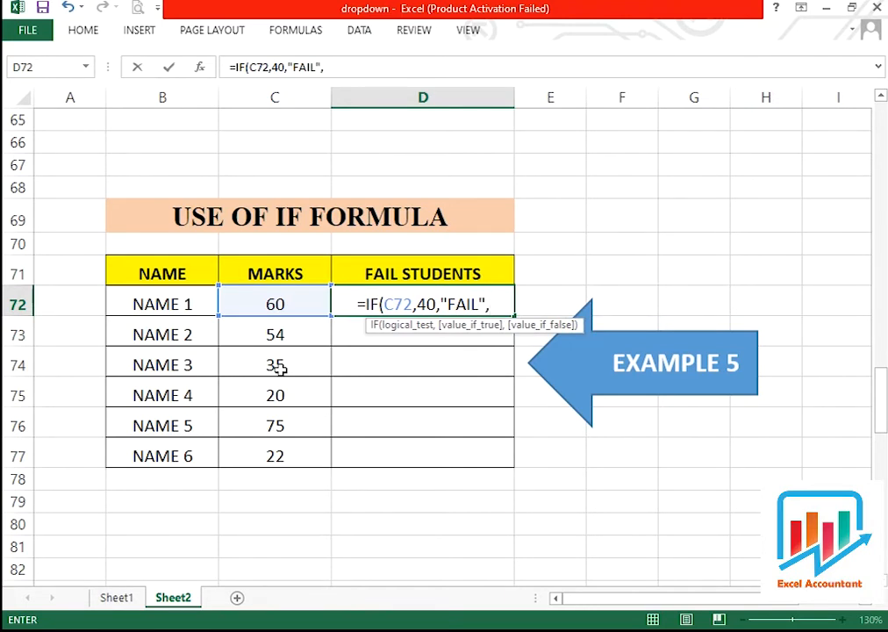
{"action": "type", "text": "\"\")"}
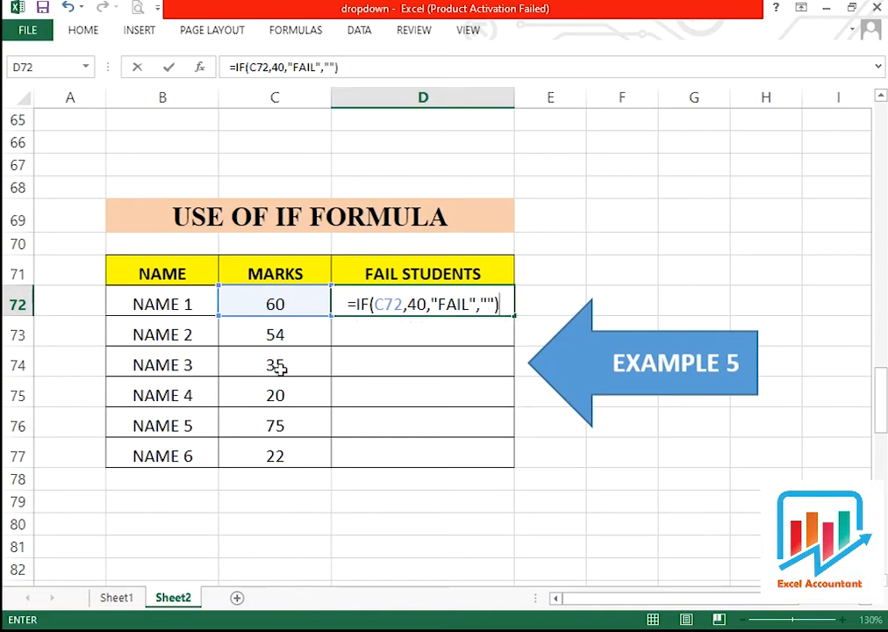
{"action": "key", "text": "Return"}
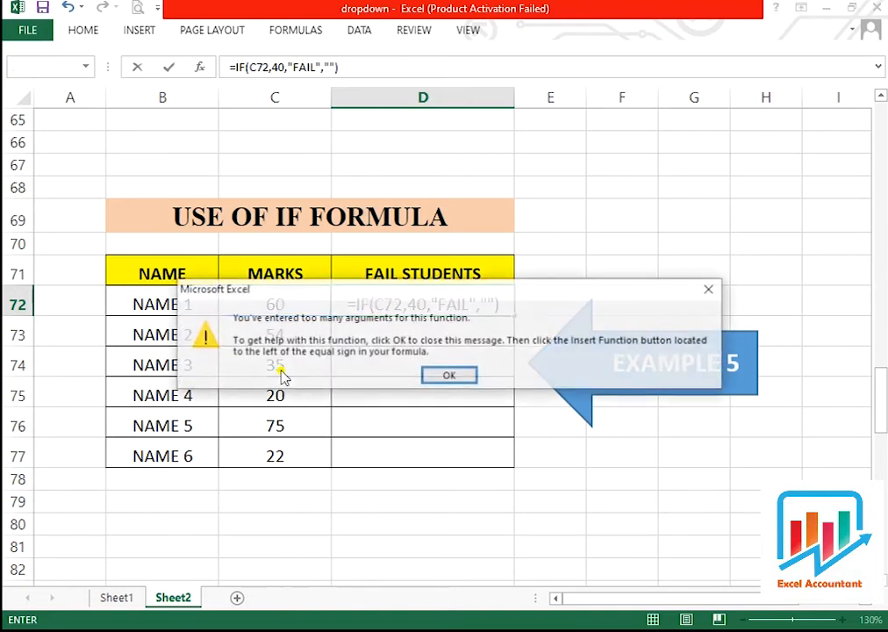
{"action": "key", "text": "Return"}
Replace the comma after C72 with a less-than sign so D72's formula is =IF(C72<40,"FAIL","")
{"action": "key", "text": "Left"}
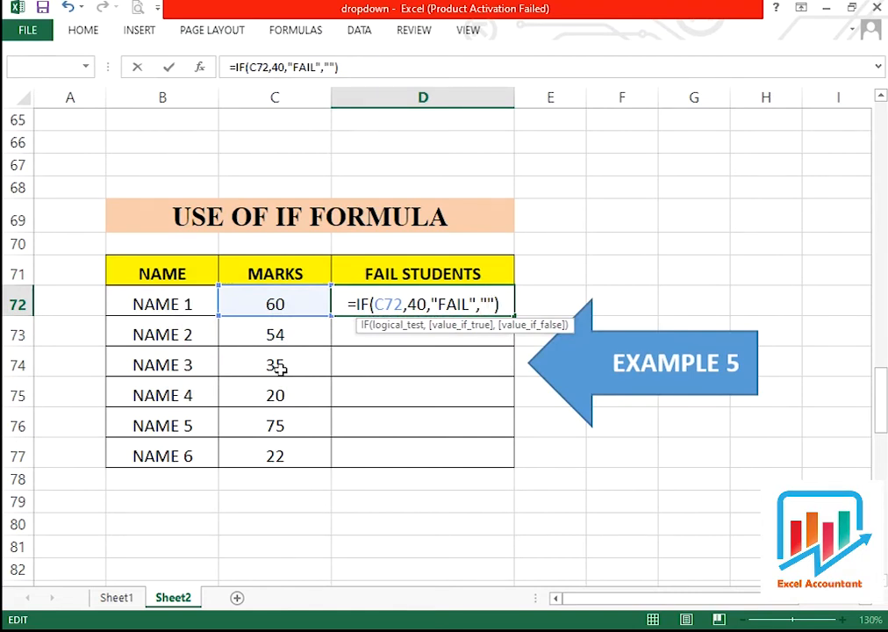
{"action": "key", "text": "Left"}
{"action": "key", "text": "Left"}
{"action": "key", "text": "Left"}
{"action": "key", "text": "Left"}
{"action": "key", "text": "Left"}
{"action": "key", "text": "Left"}
{"action": "key", "text": "Left"}
{"action": "key", "text": "Left"}
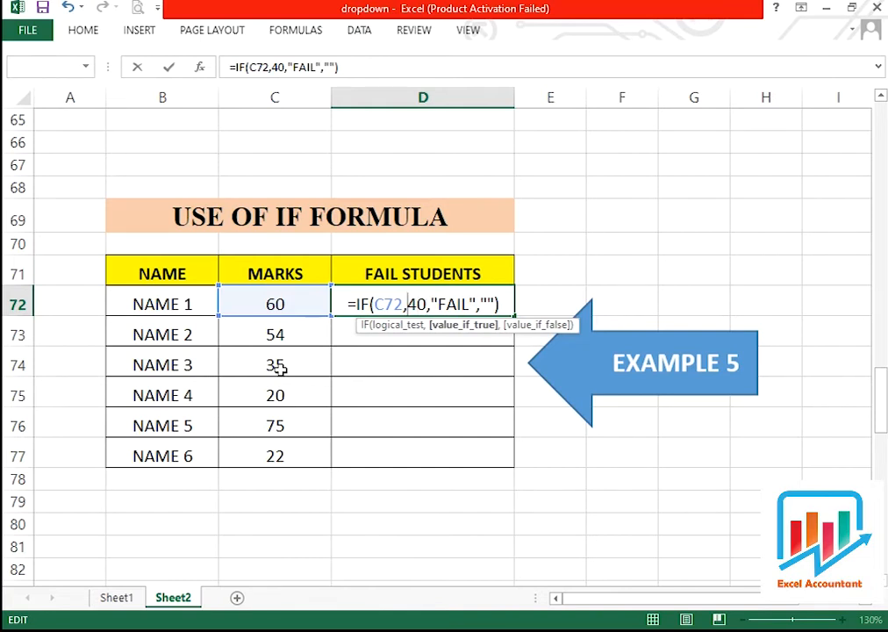
{"action": "key", "text": "BackSpace"}
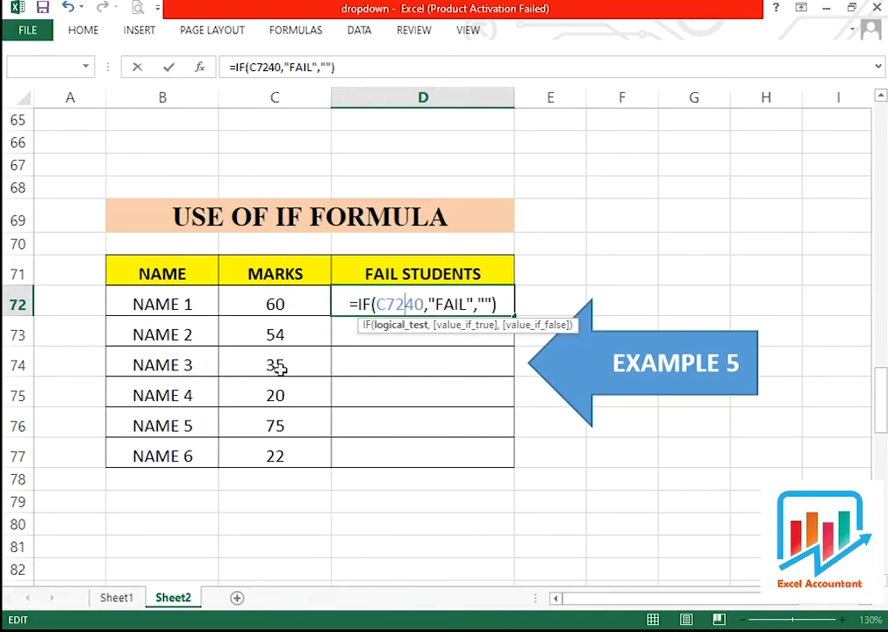
{"action": "type", "text": "<"}
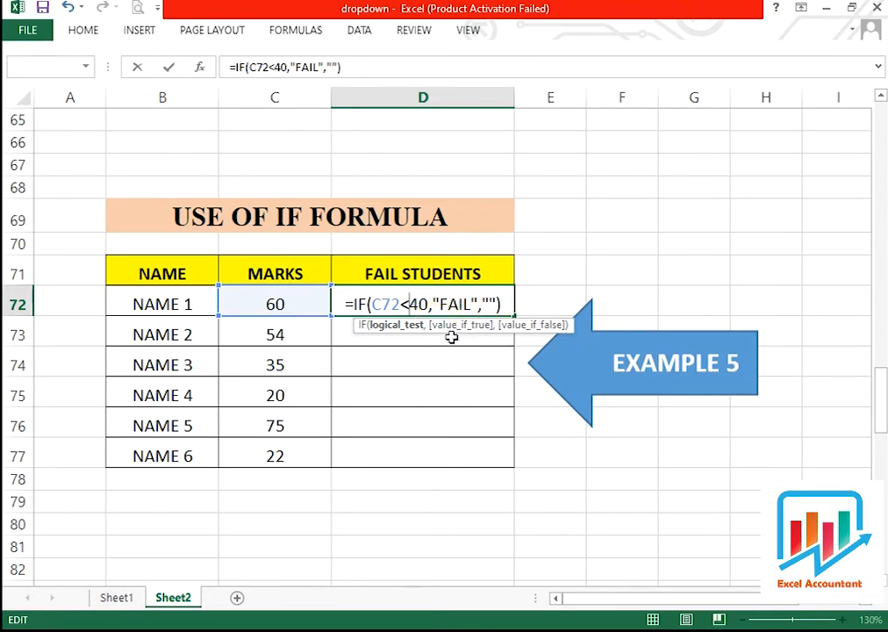
{"action": "key", "text": "Return"}
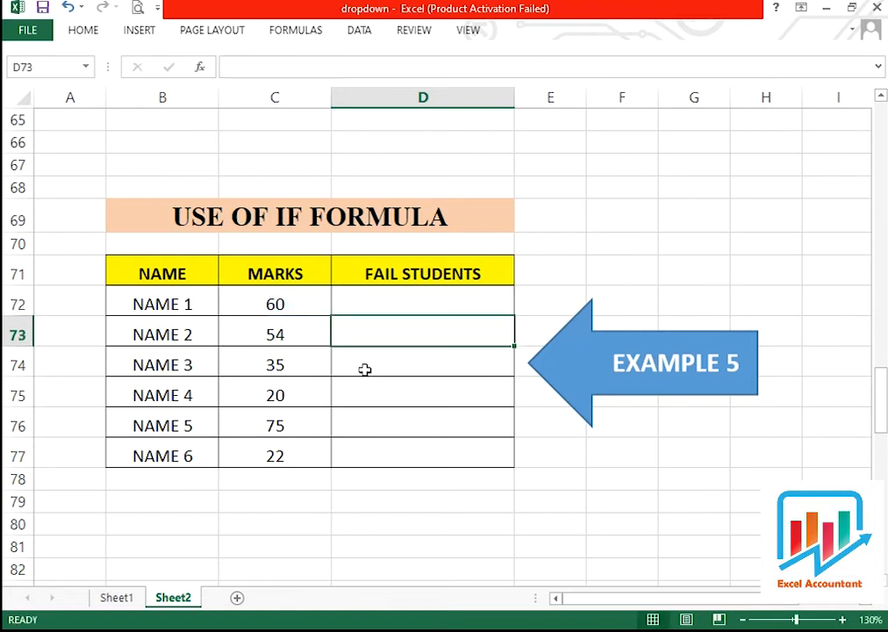
Fill the fail formula from D72 down through D77 for the remaining students
{"action": "key", "text": "Up"}
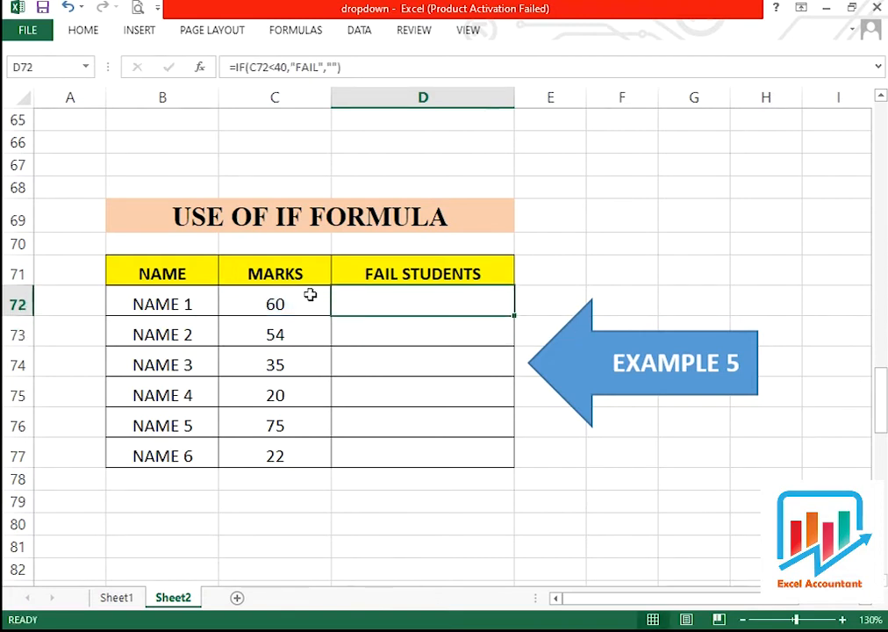
{"action": "double_click", "coordinate": [514, 316]}
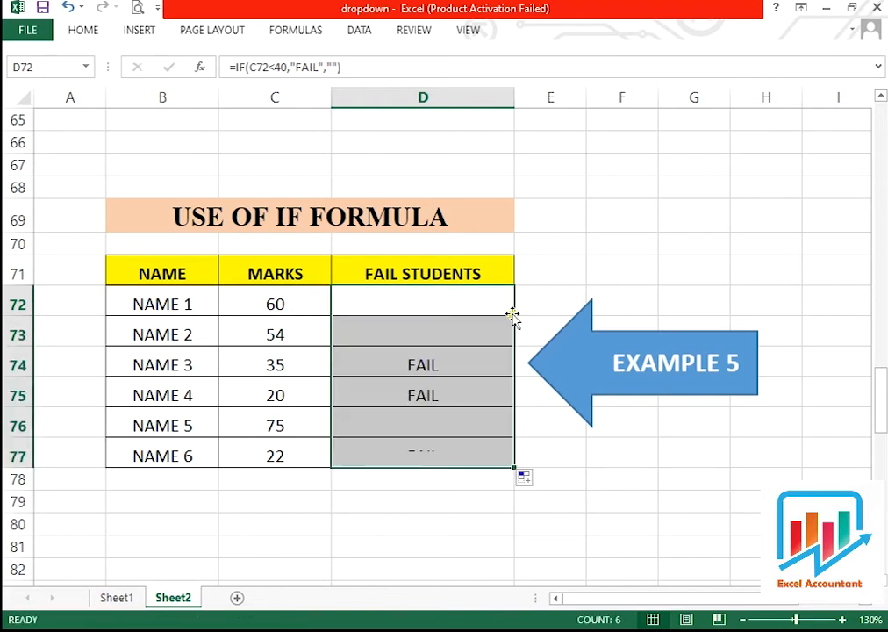
Check the FAIL STUDENTS results against the marks in column C, especially in rows 74, 75 and 77
{"action": "left_click", "coordinate": [432, 368]}
{"action": "left_click", "coordinate": [383, 398]}
{"action": "left_click", "coordinate": [398, 360]}
{"action": "left_click", "coordinate": [393, 394]}
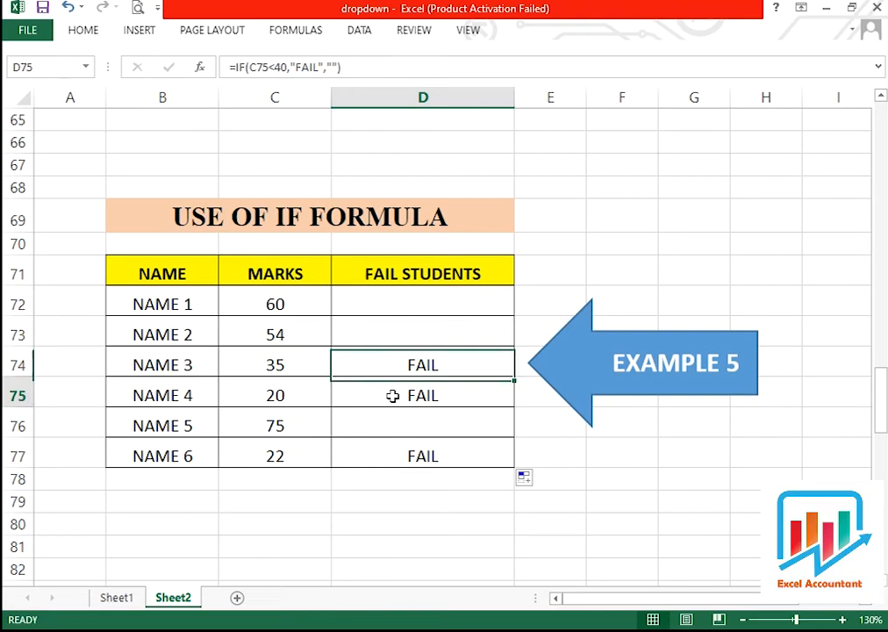
{"action": "left_click", "coordinate": [290, 365]}
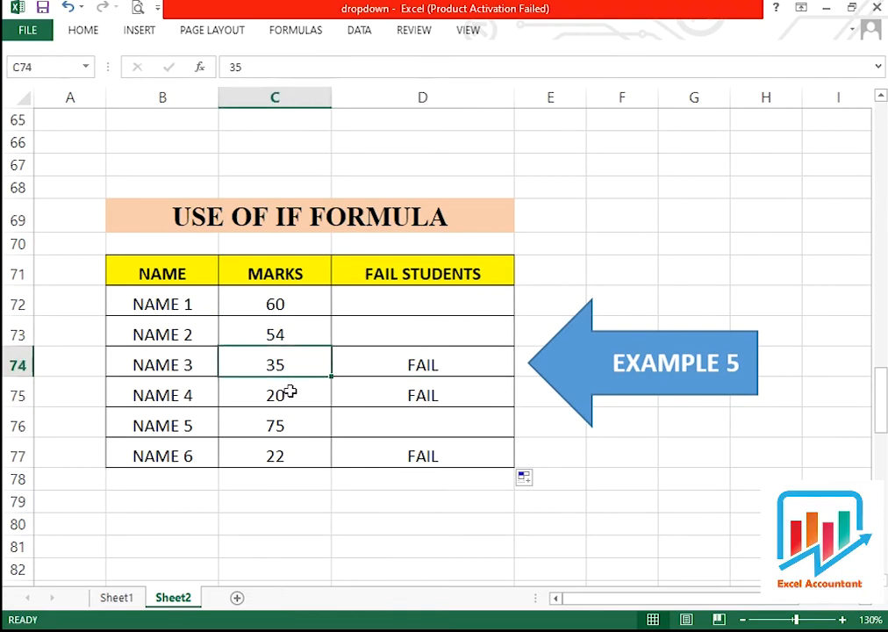
{"action": "left_click", "coordinate": [289, 392]}
{"action": "left_click", "coordinate": [292, 458]}
{"action": "left_click", "coordinate": [386, 448]}
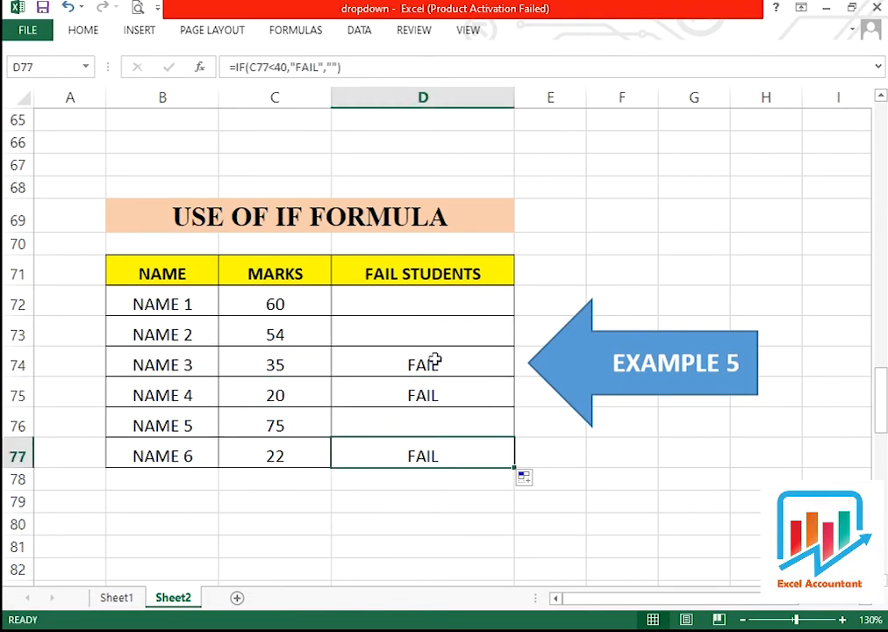
{"action": "left_click", "coordinate": [440, 310]}
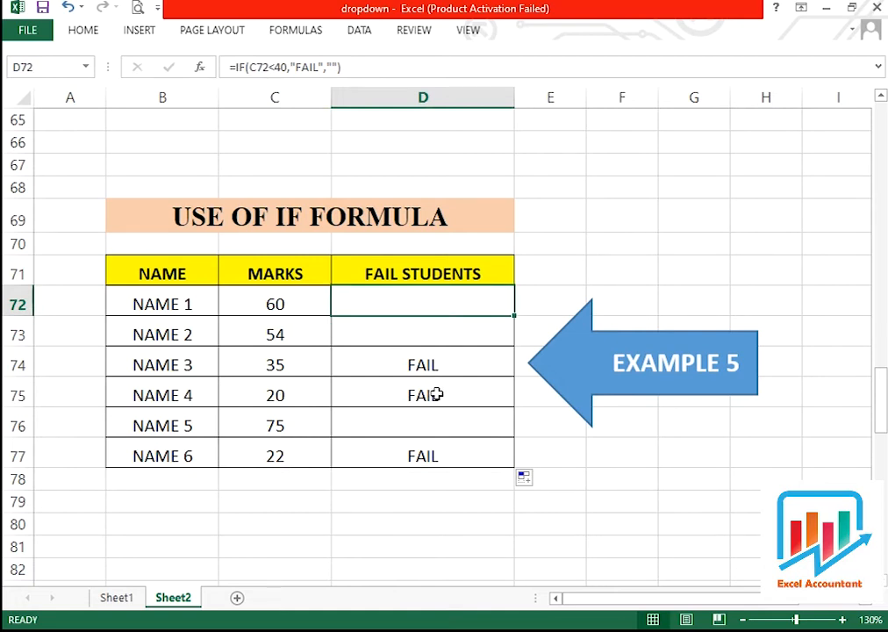
Examine the Example 6 table's names, marks and empty ADD 5 GRACE MARKS column in rows 87 to 93
{"action": "scroll", "coordinate": [436, 397], "scroll_direction": "down", "scroll_amount": 3}
{"action": "scroll", "coordinate": [433, 401], "scroll_direction": "down", "scroll_amount": 2}
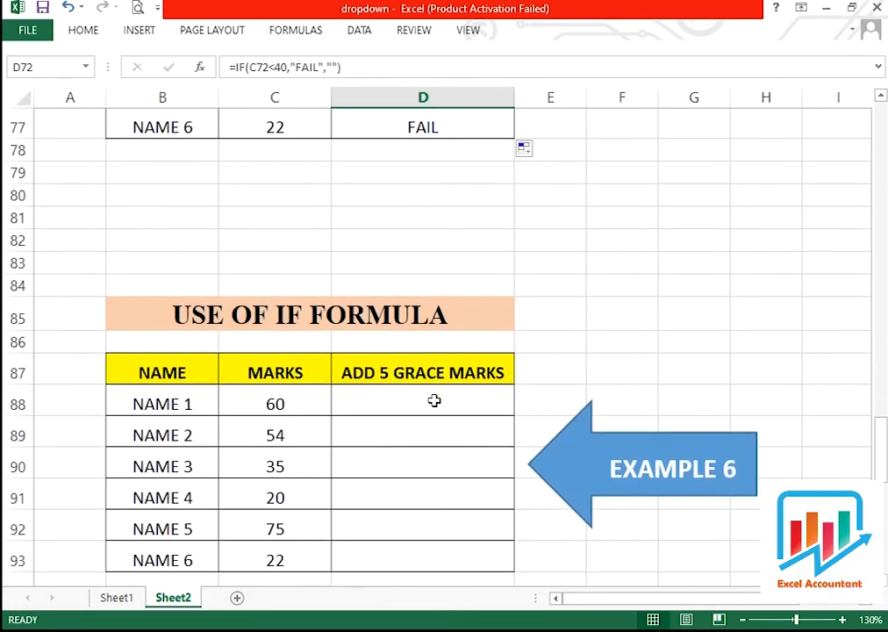
{"action": "left_click", "coordinate": [400, 326]}
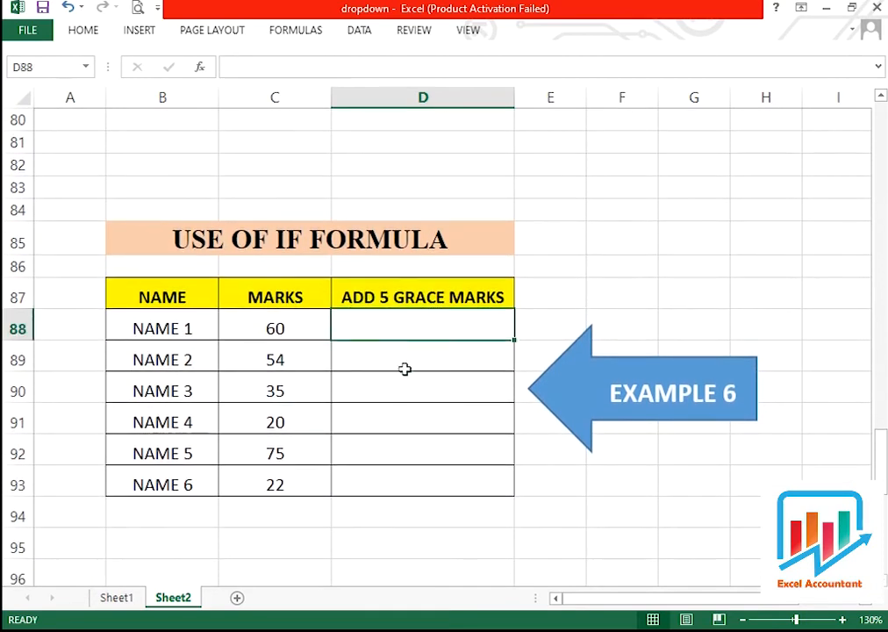
{"action": "left_click_drag", "start_coordinate": [185, 293], "coordinate": [400, 483]}
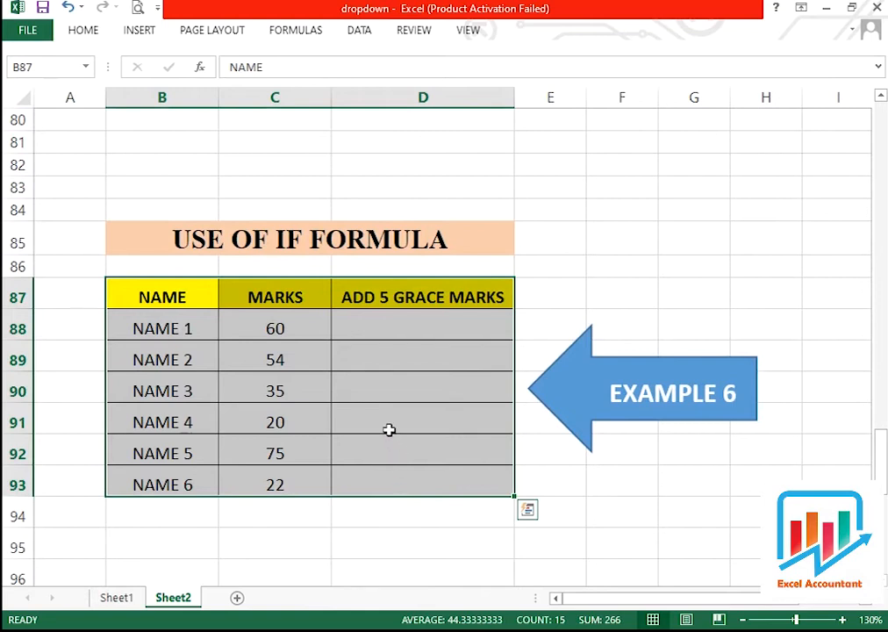
{"action": "left_click", "coordinate": [387, 417]}
{"action": "left_click", "coordinate": [381, 359]}
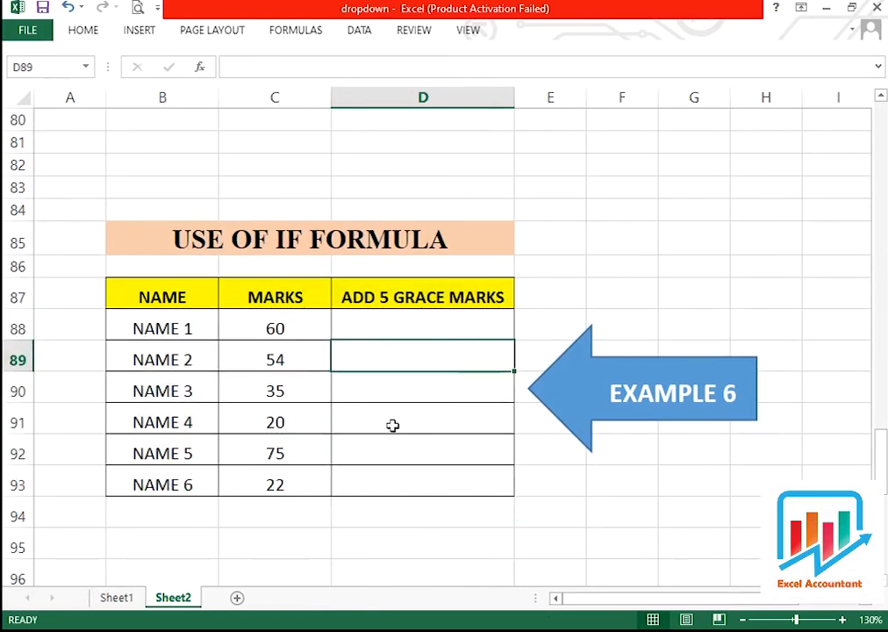
{"action": "left_click", "coordinate": [404, 330]}
{"action": "left_click", "coordinate": [398, 361]}
Enter =IF(C88<40,C88+5,"") in D88 to add 5 grace marks to marks below 40
{"action": "left_click", "coordinate": [402, 328]}
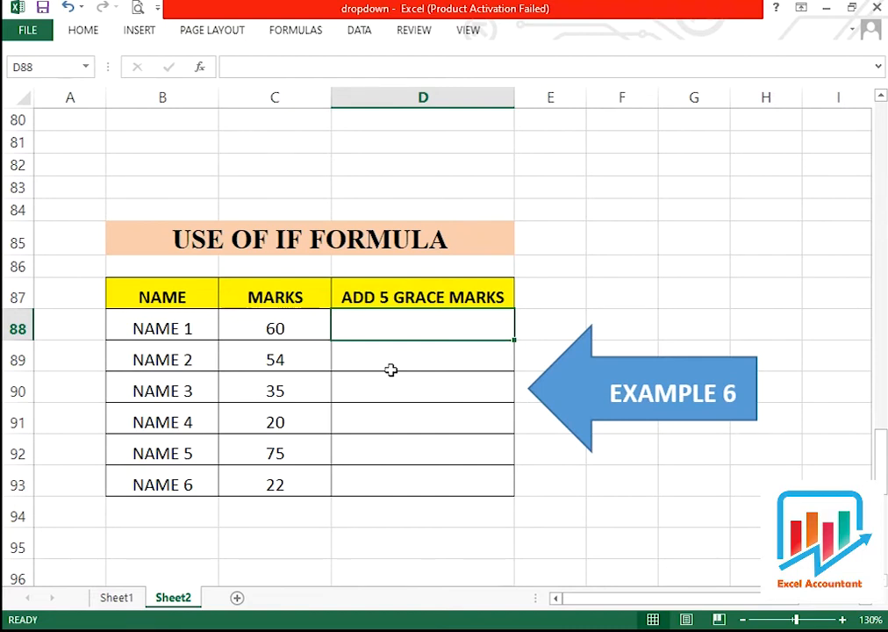
{"action": "type", "text": "=I"}
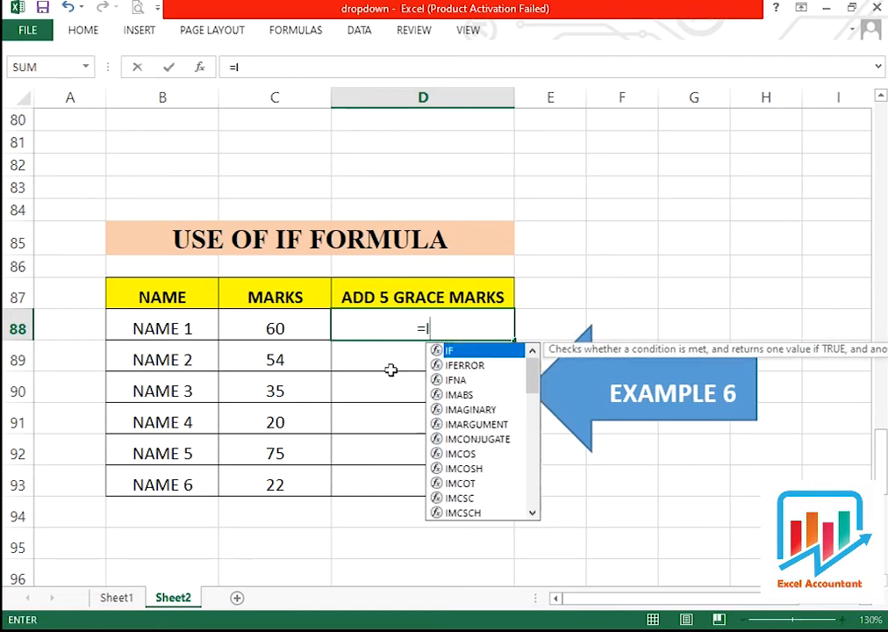
{"action": "type", "text": "F("}
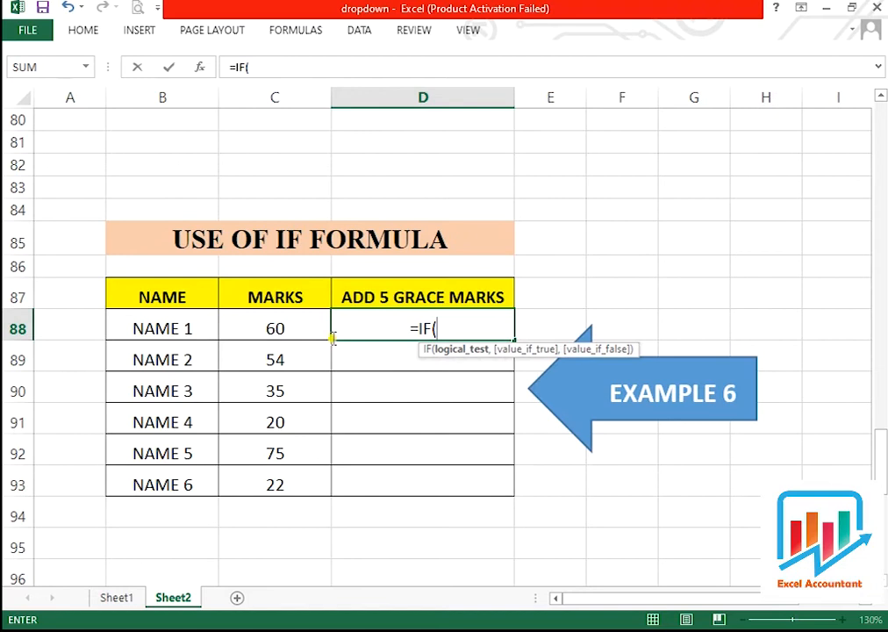
{"action": "left_click", "coordinate": [276, 328]}
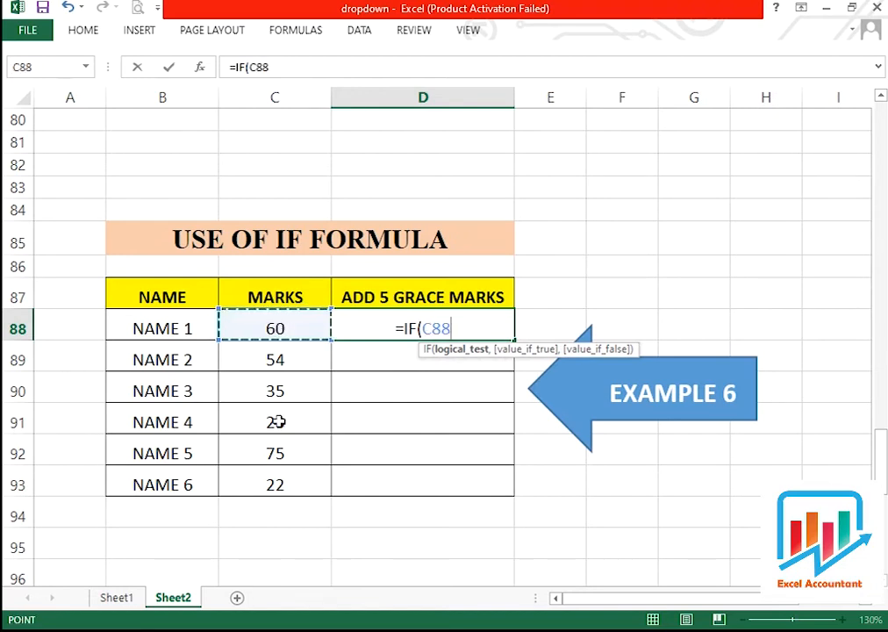
{"action": "type", "text": "<"}
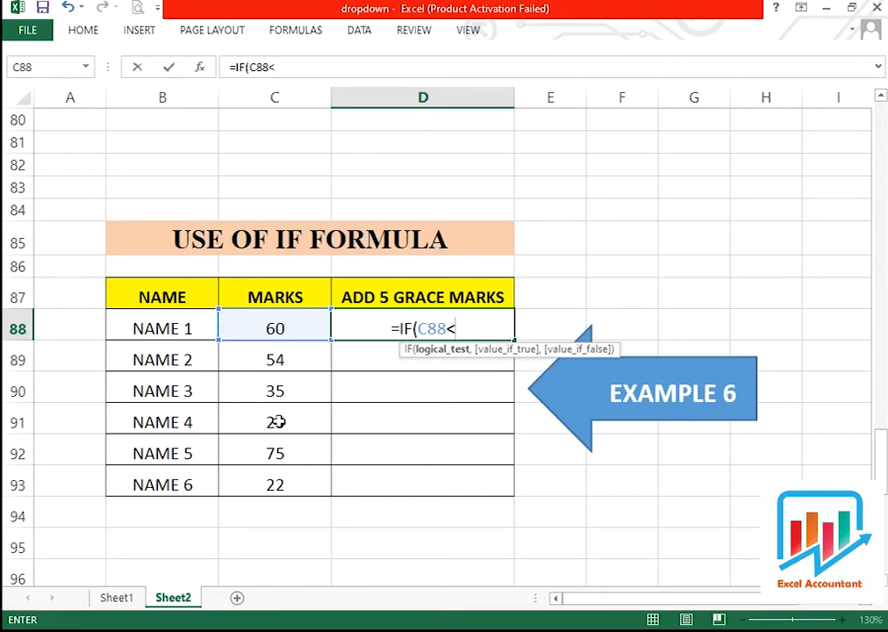
{"action": "type", "text": "40"}
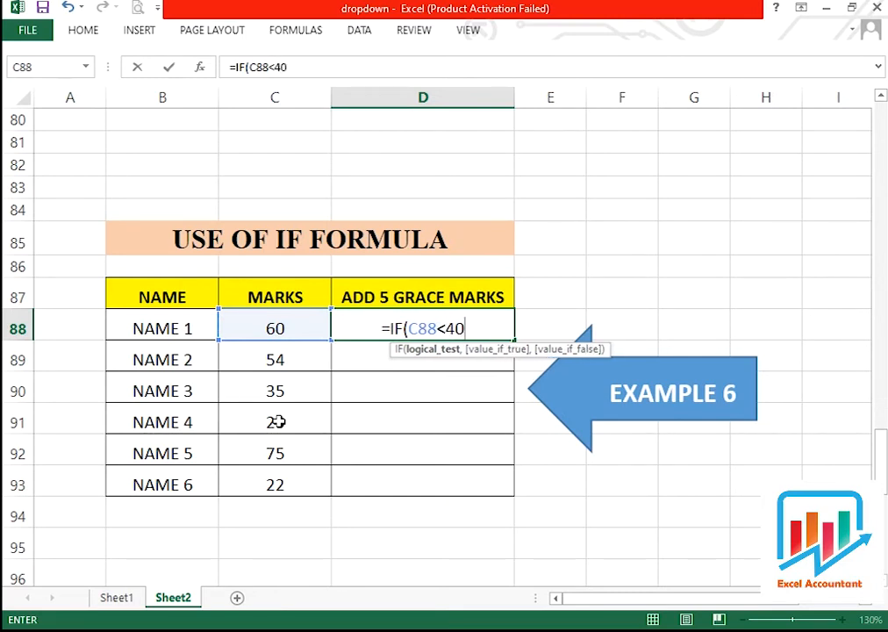
{"action": "type", "text": ","}
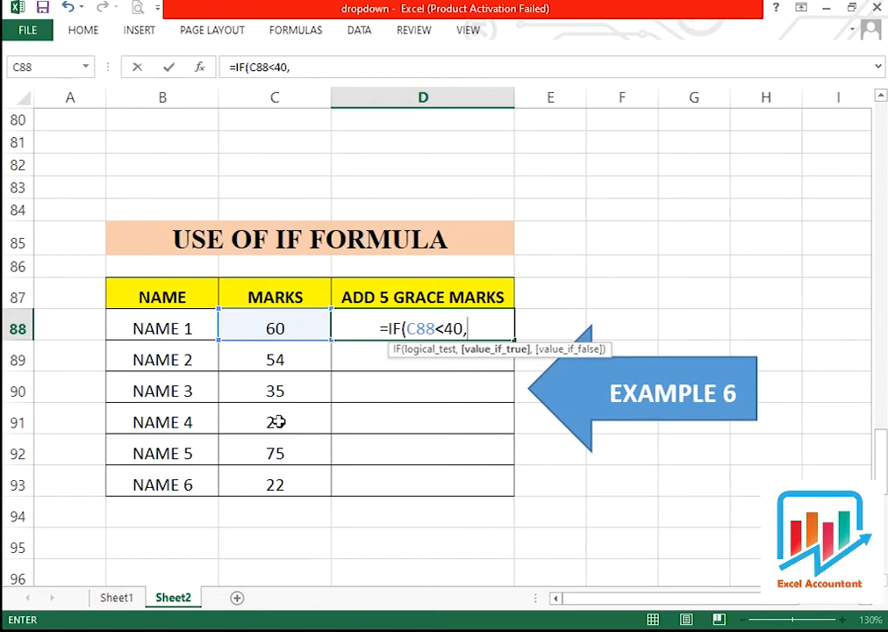
{"action": "key", "text": "Left"}
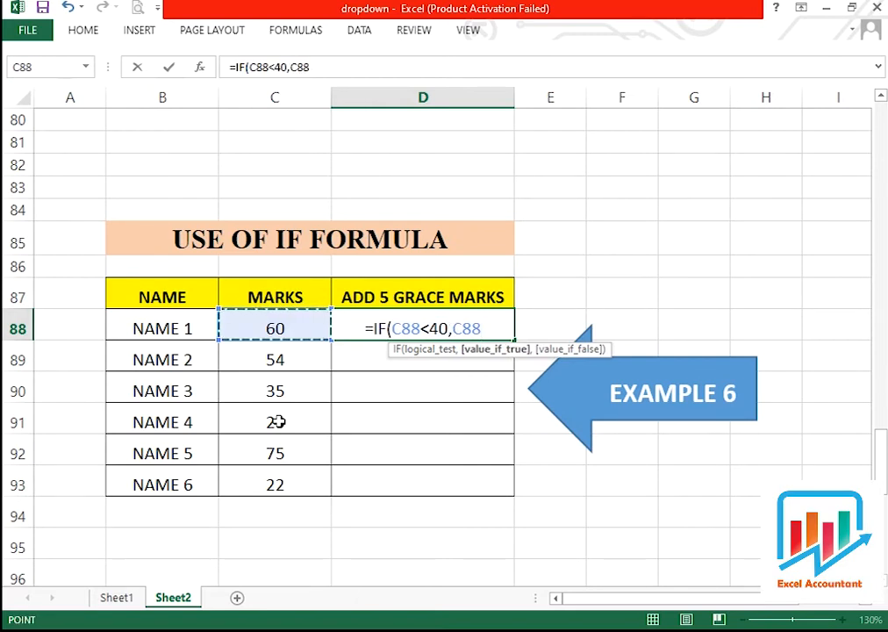
{"action": "type", "text": "+"}
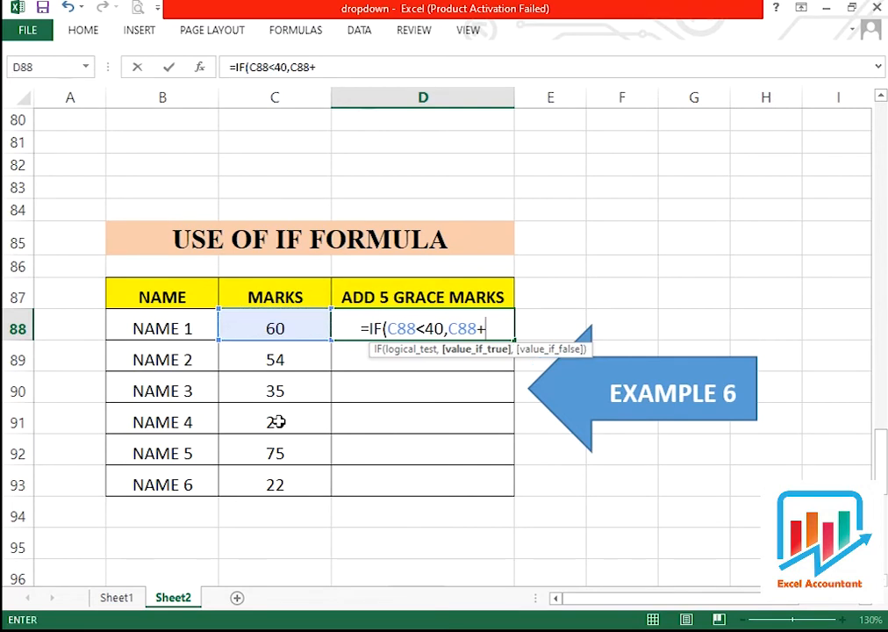
{"action": "type", "text": "5"}
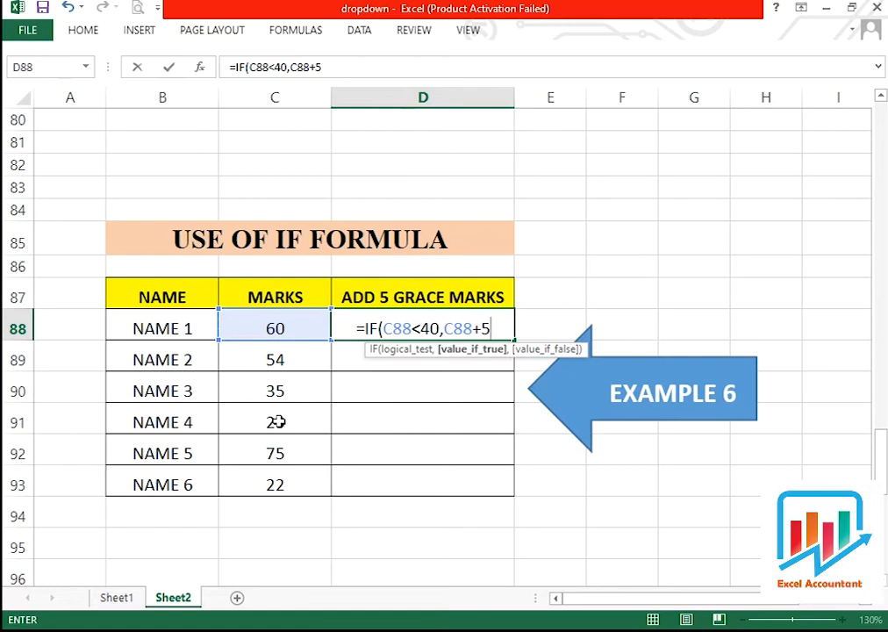
{"action": "type", "text": ","}
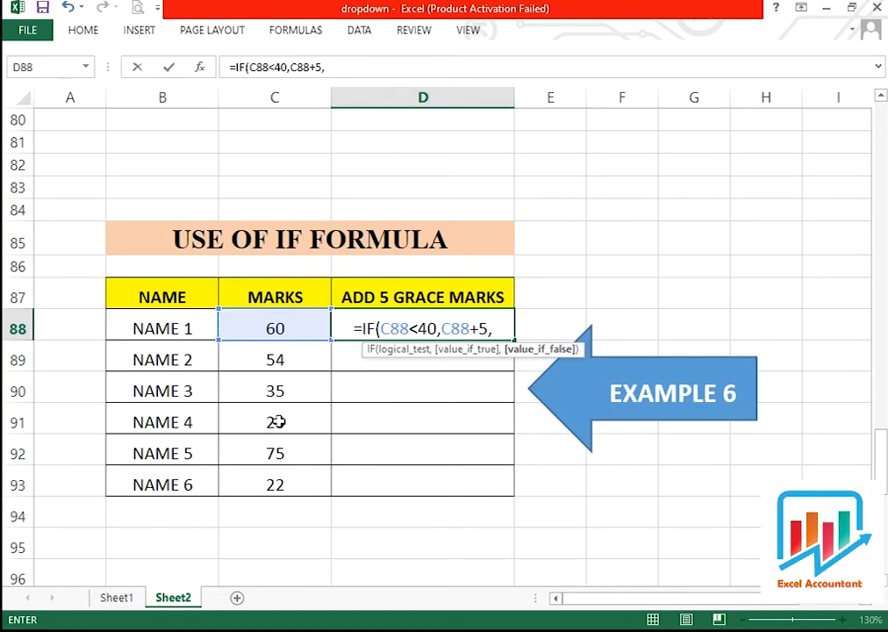
{"action": "type", "text": "\"\""}
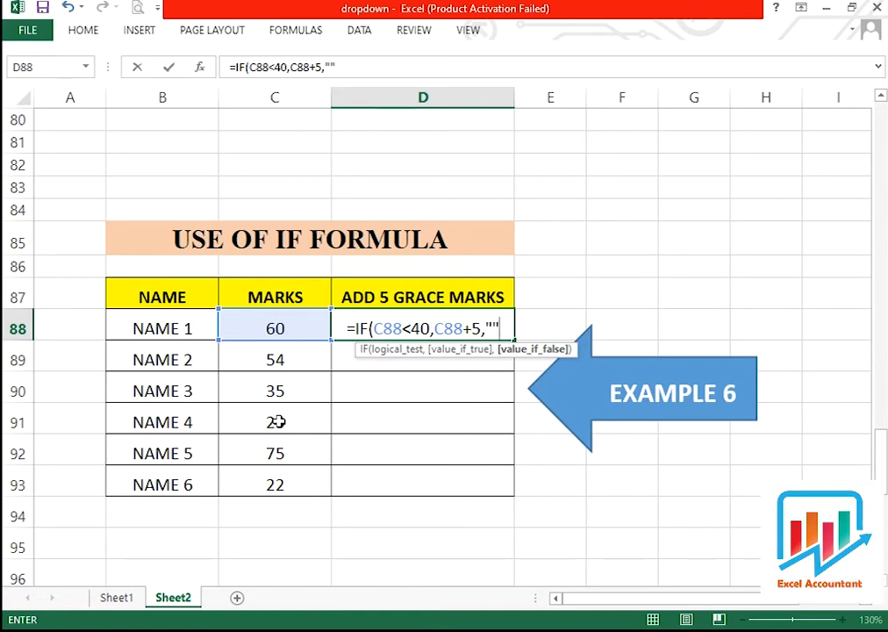
{"action": "type", "text": ")"}
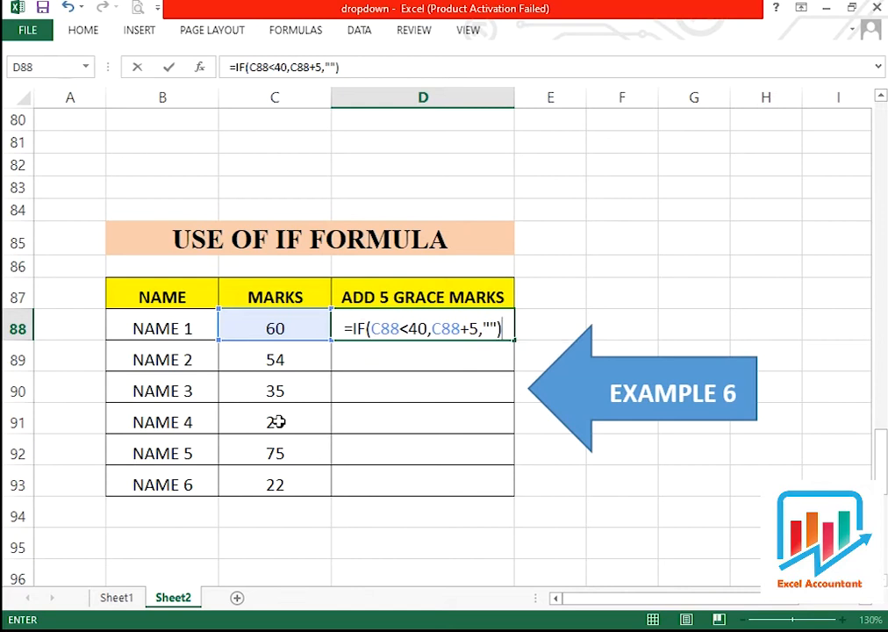
{"action": "key", "text": "Return"}
Fill the grace marks formula from D88 down through D93 for the remaining students
{"action": "key", "text": "Up"}
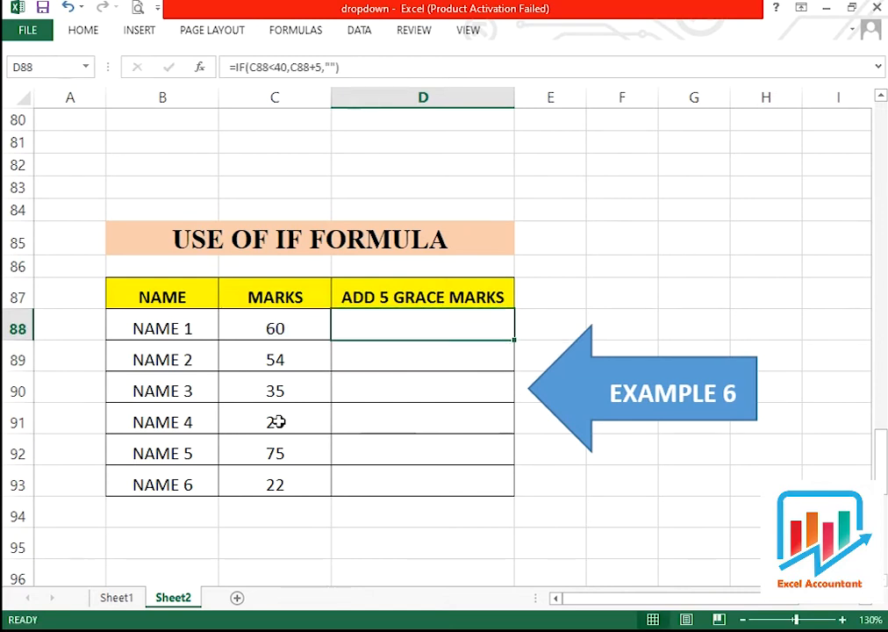
{"action": "double_click", "coordinate": [513, 340]}
{"action": "left_click", "coordinate": [414, 412]}
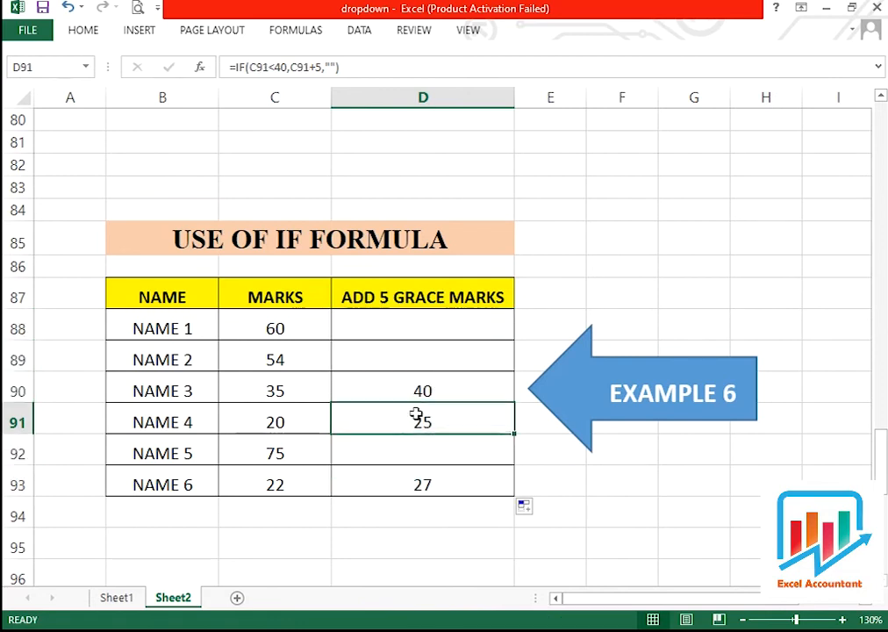
Check the ADD 5 GRACE MARKS results against the marks in column C, especially in rows 89, 90, 91 and 93
{"action": "left_click", "coordinate": [450, 336]}
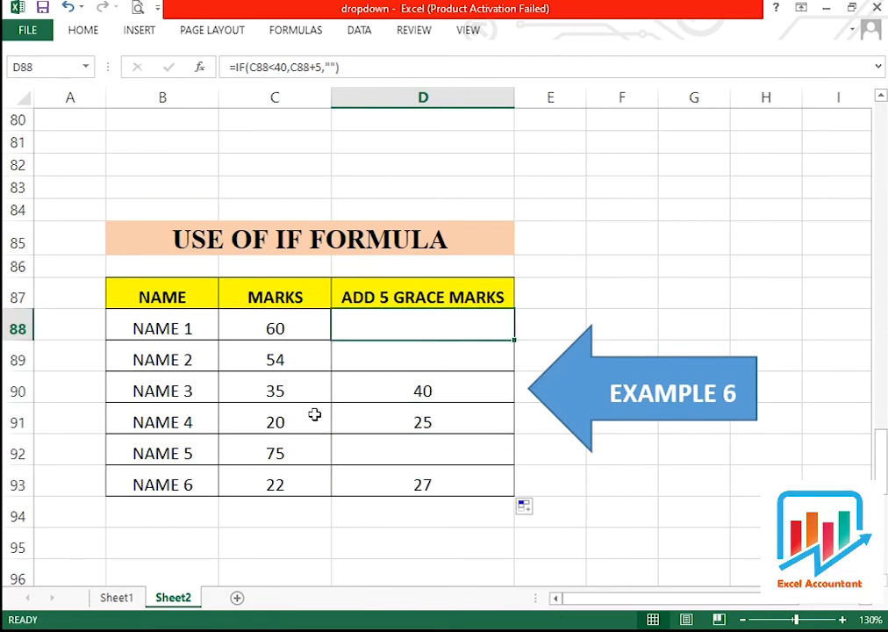
{"action": "left_click", "coordinate": [279, 396]}
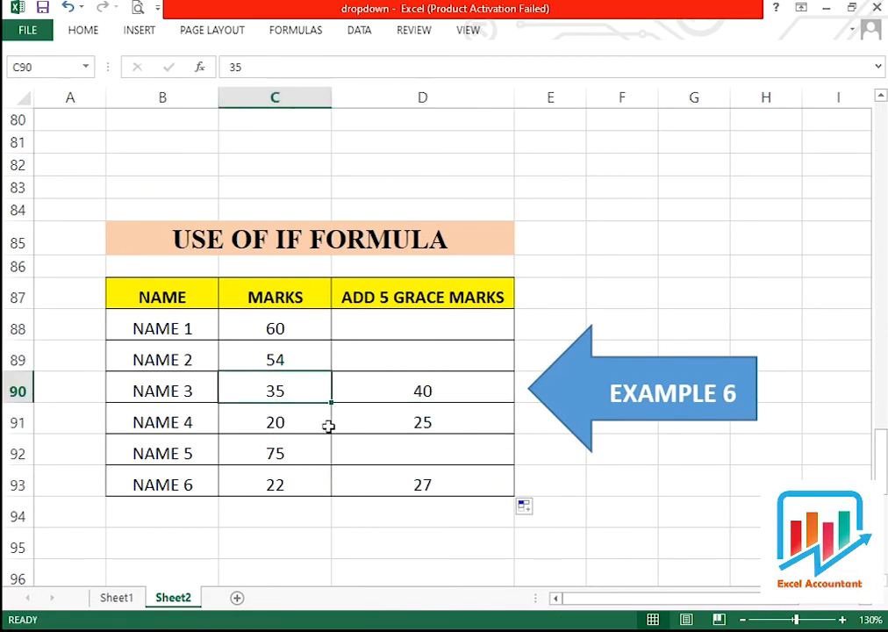
{"action": "left_click", "coordinate": [384, 393]}
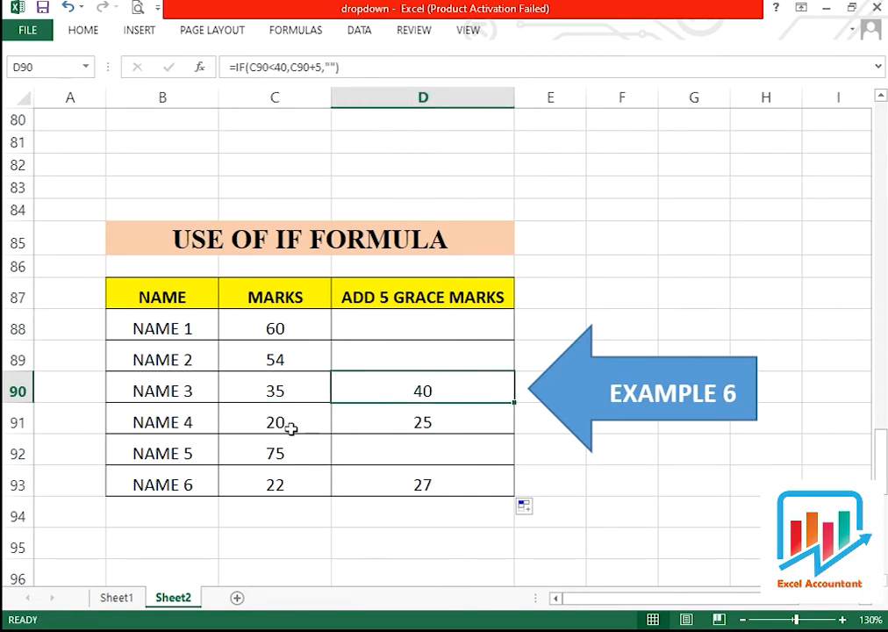
{"action": "left_click", "coordinate": [281, 398]}
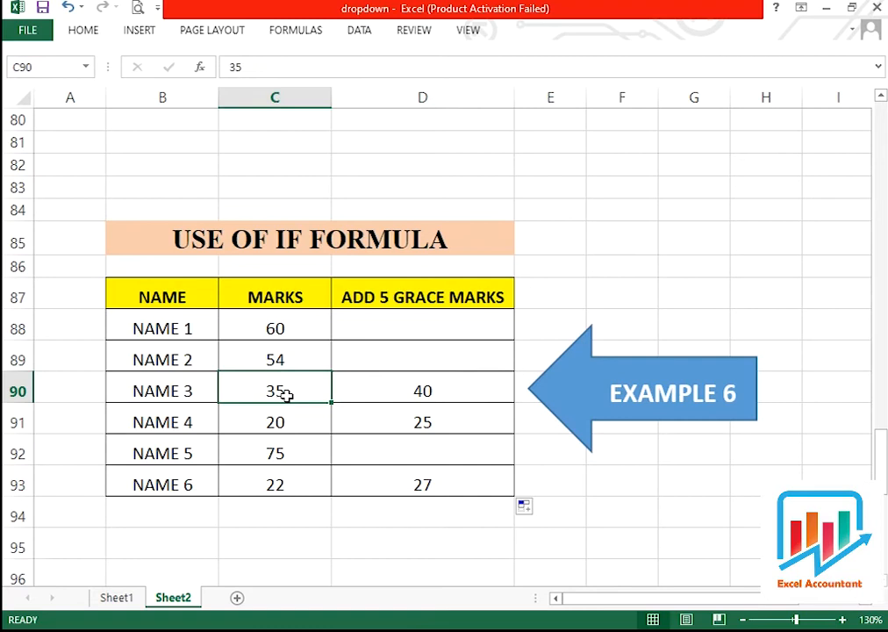
{"action": "left_click", "coordinate": [392, 396]}
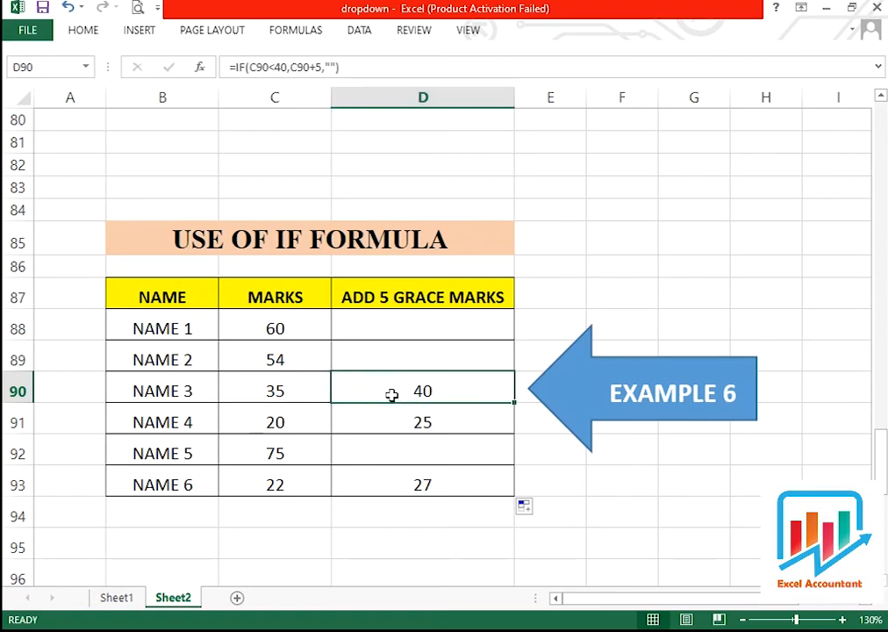
{"action": "left_click", "coordinate": [295, 427]}
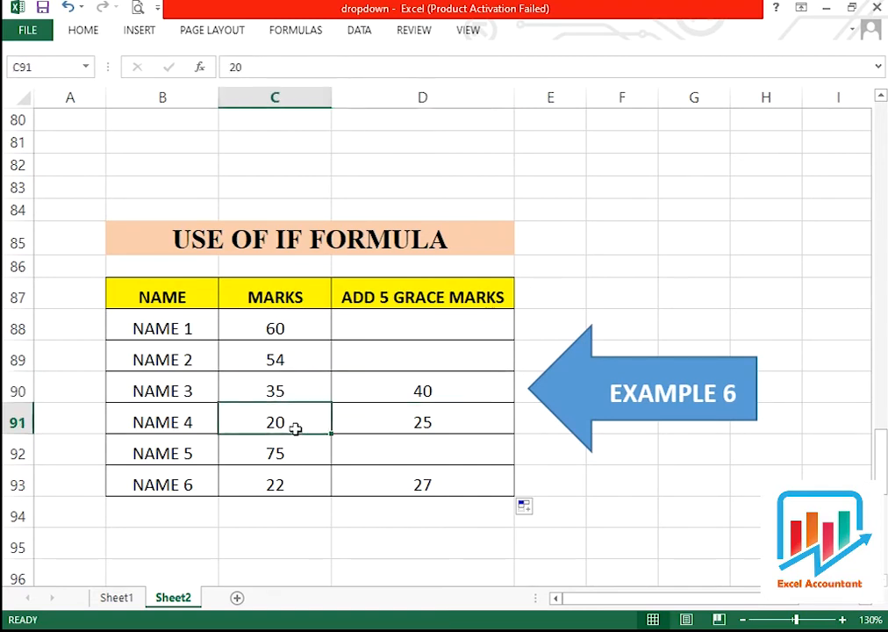
{"action": "left_click", "coordinate": [385, 419]}
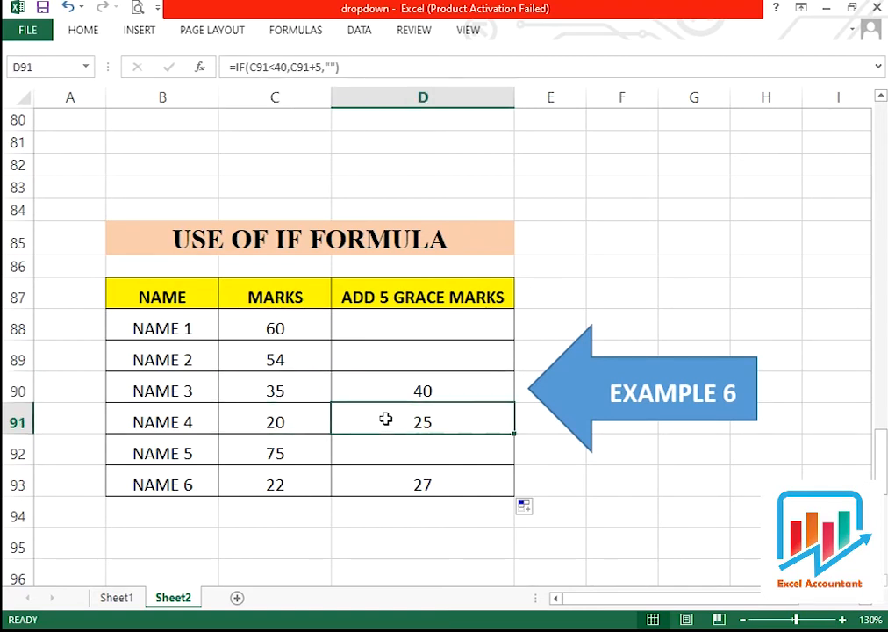
{"action": "left_click", "coordinate": [288, 484]}
{"action": "left_click", "coordinate": [399, 482]}
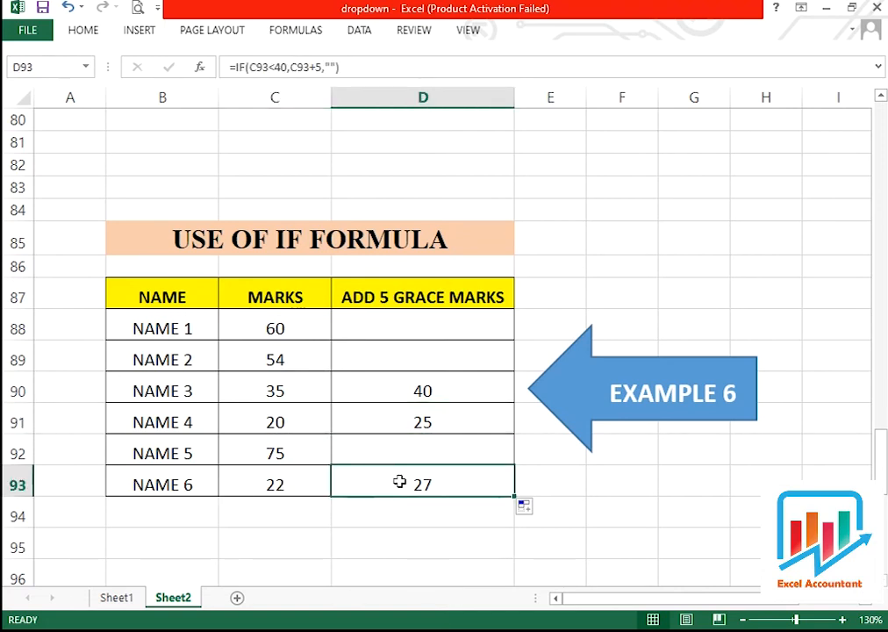
{"action": "left_click", "coordinate": [303, 359]}
{"action": "left_click", "coordinate": [386, 358]}
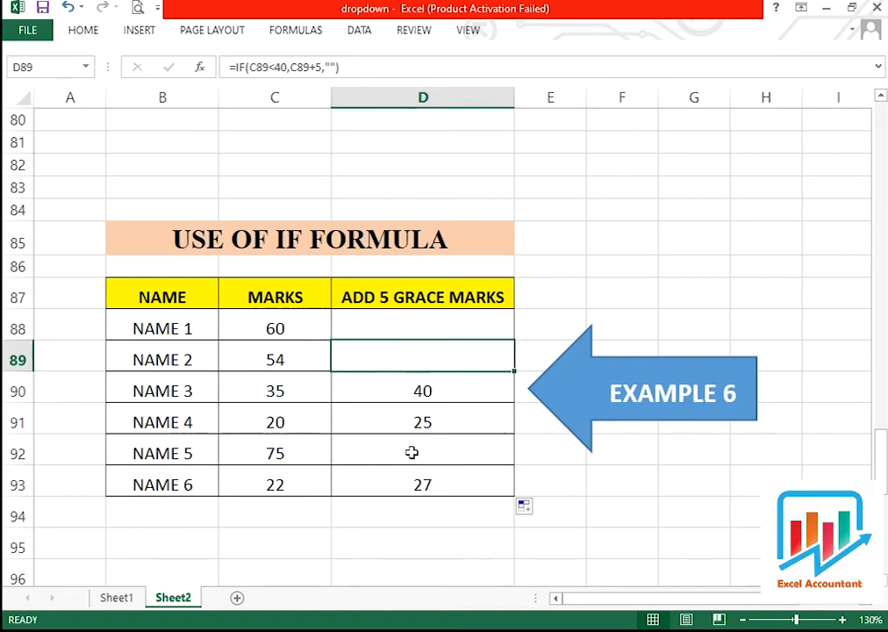
Examine the Example 7 table's employee names, salaries and empty 10% increment column in rows 102 to 108
{"action": "scroll", "coordinate": [411, 453], "scroll_direction": "down", "scroll_amount": 4}
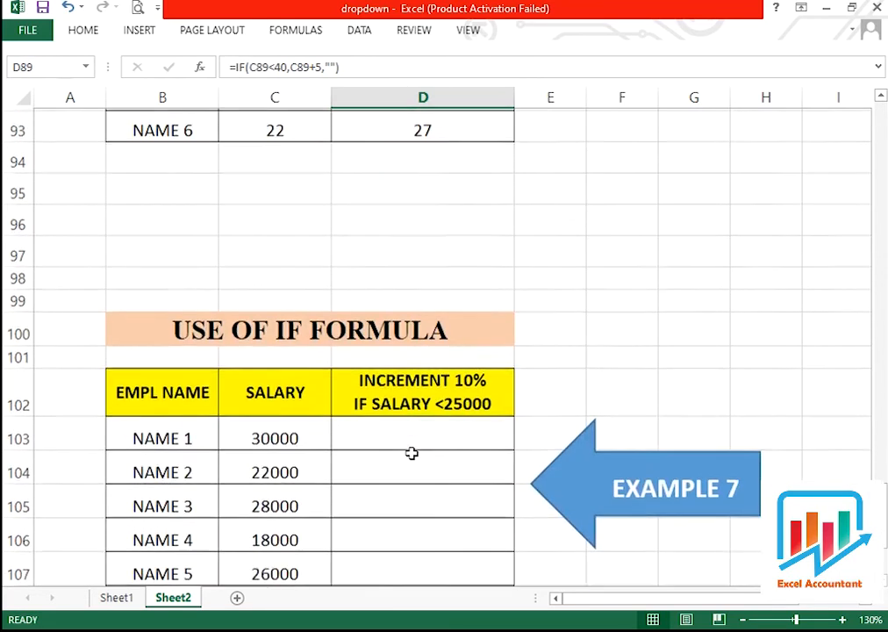
{"action": "scroll", "coordinate": [411, 453], "scroll_direction": "down", "scroll_amount": 2}
{"action": "left_click", "coordinate": [400, 275]}
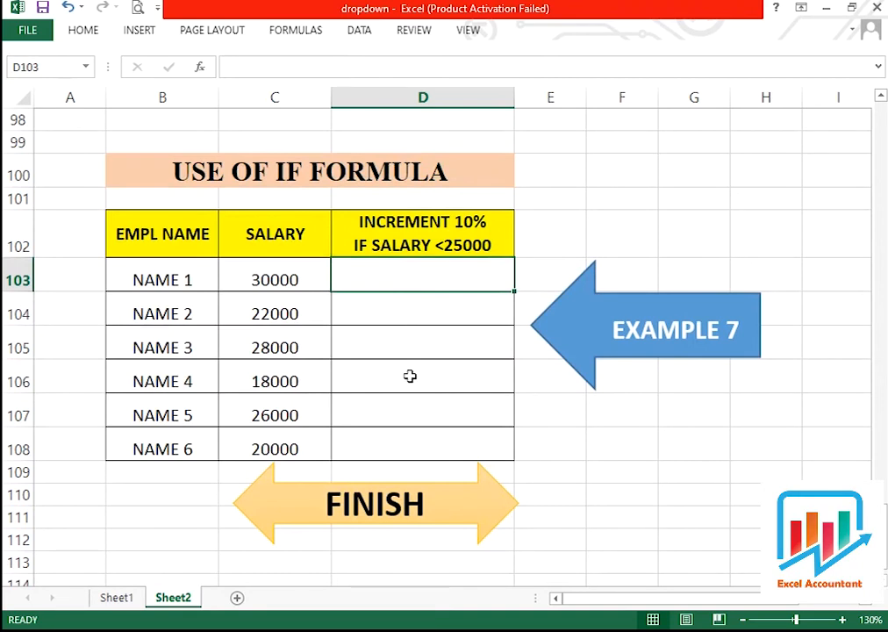
{"action": "left_click_drag", "start_coordinate": [170, 226], "coordinate": [400, 434]}
{"action": "left_click", "coordinate": [408, 289]}
{"action": "key", "text": "Down"}
{"action": "key", "text": "Up"}
{"action": "key", "text": "Down"}
{"action": "key", "text": "Down"}
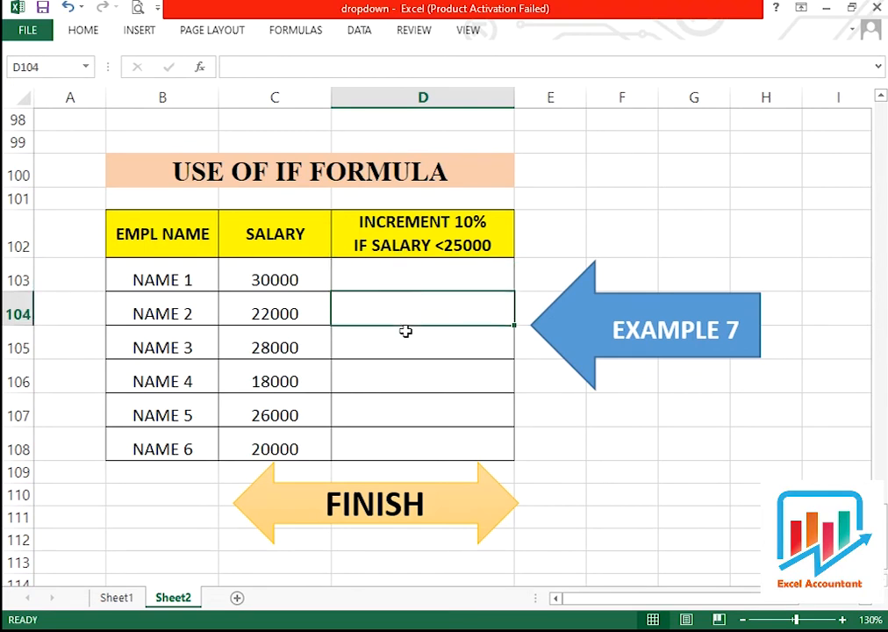
{"action": "key", "text": "Up"}
{"action": "key", "text": "Up"}
{"action": "key", "text": "Down"}
{"action": "key", "text": "Up"}
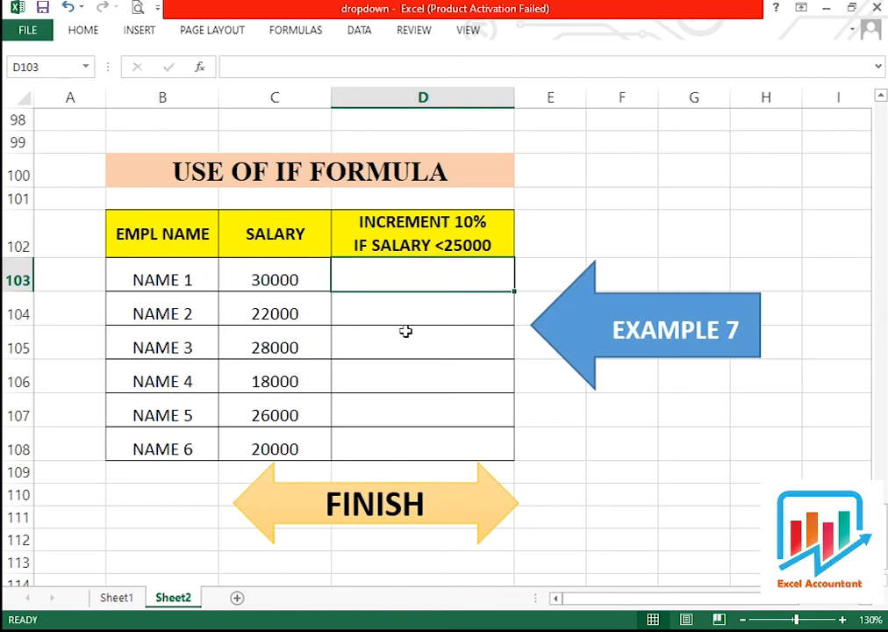
{"action": "key", "text": "Down"}
{"action": "key", "text": "Up"}
Start an IF formula in D103 with the logical test C103<25000
{"action": "type", "text": "=IF("}
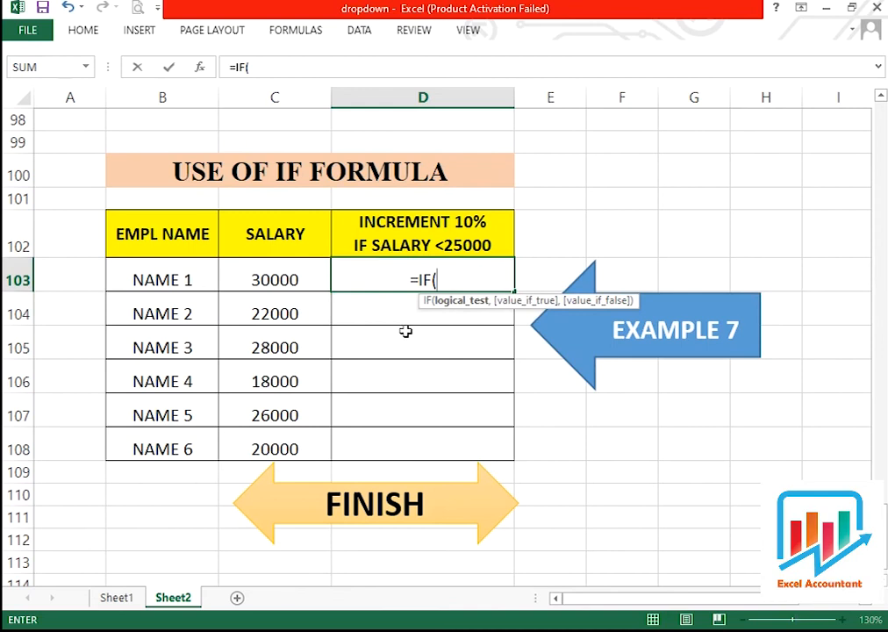
{"action": "key", "text": "Left"}
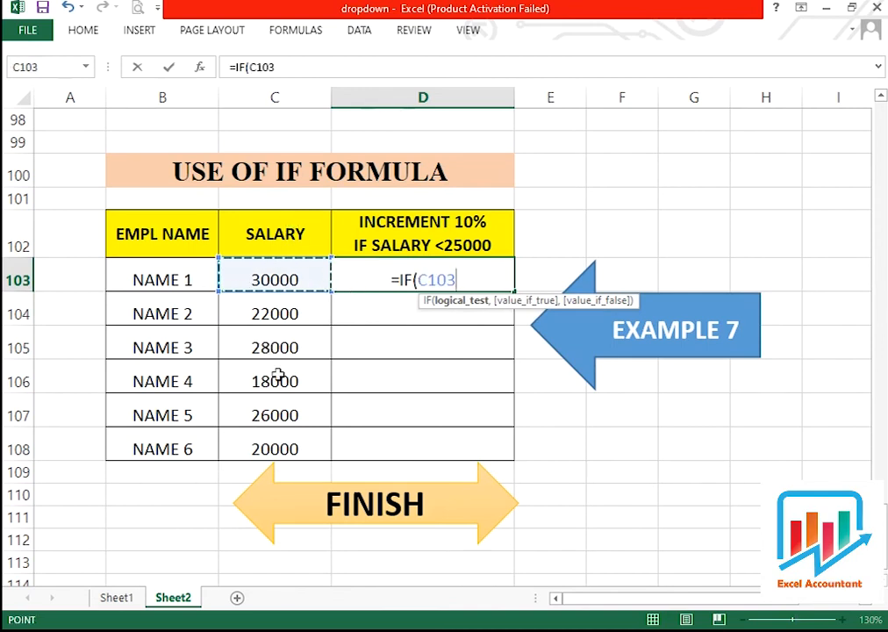
{"action": "type", "text": "<"}
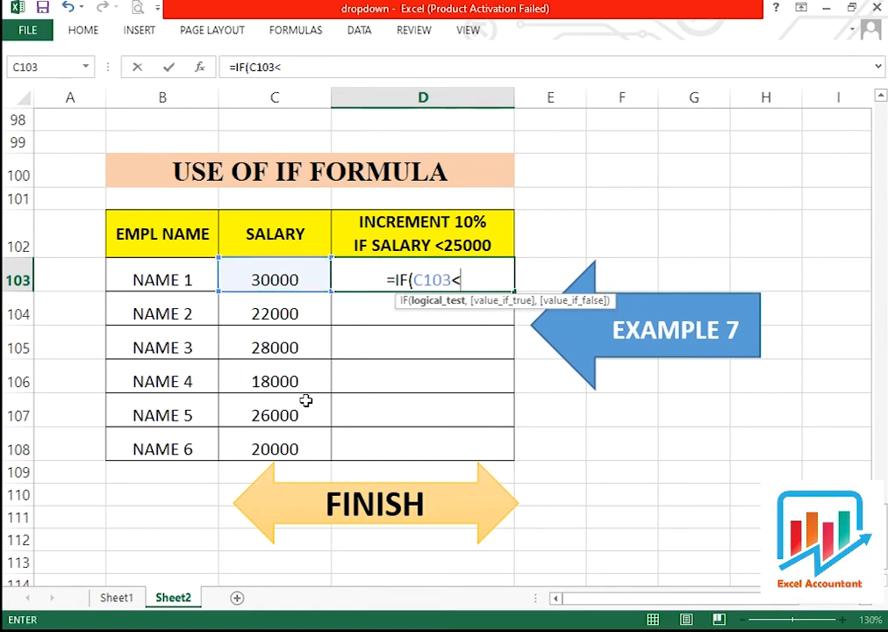
{"action": "type", "text": "2500"}
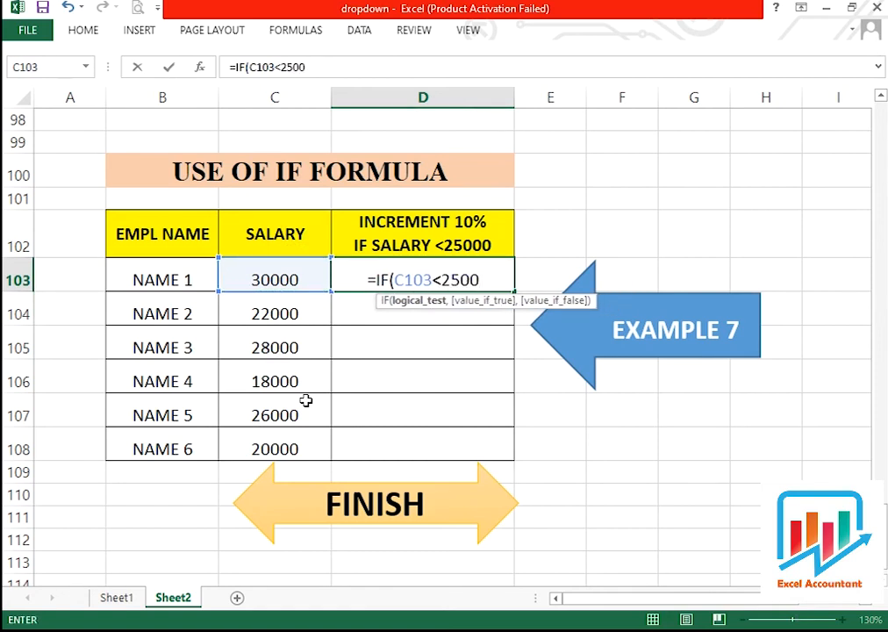
{"action": "type", "text": ","}
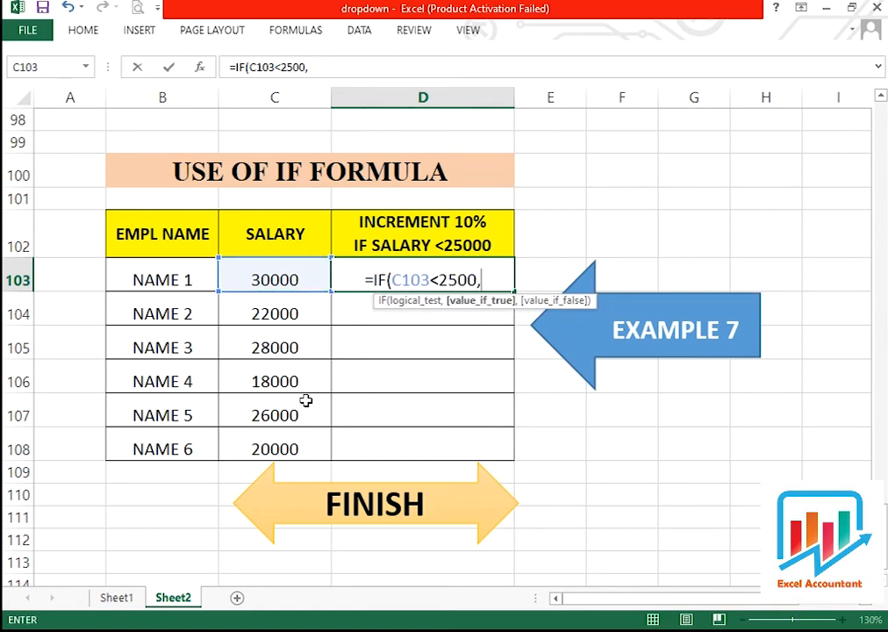
{"action": "key", "text": "BackSpace"}
{"action": "type", "text": "0,"}
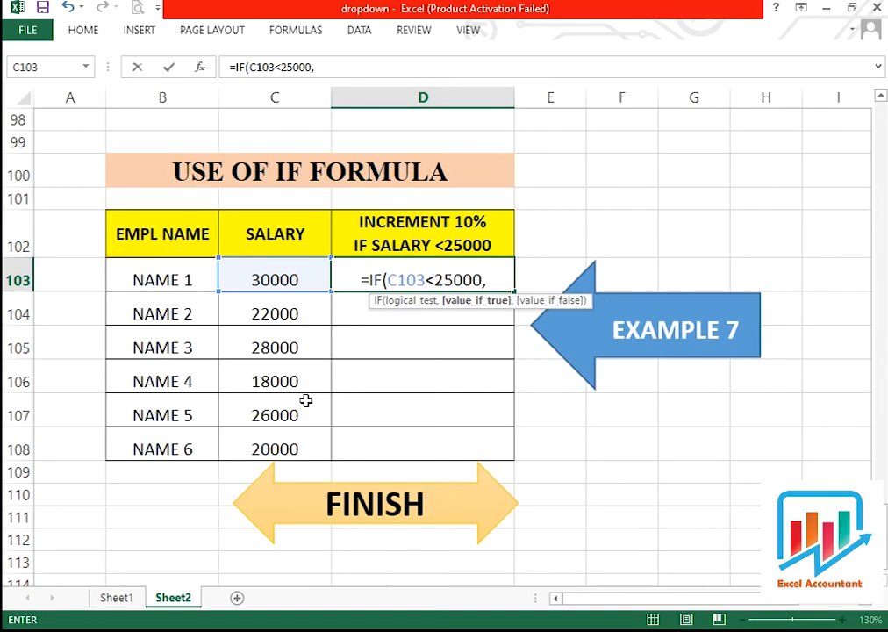
Add C103+C10*10% as the value-if-true argument of the IF formula in D103
{"action": "key", "text": "Left"}
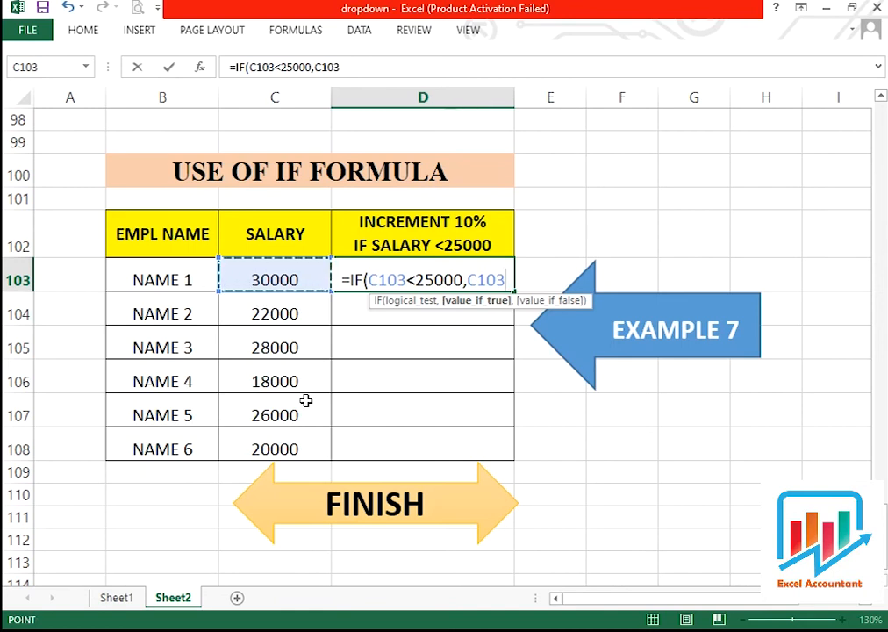
{"action": "type", "text": "+"}
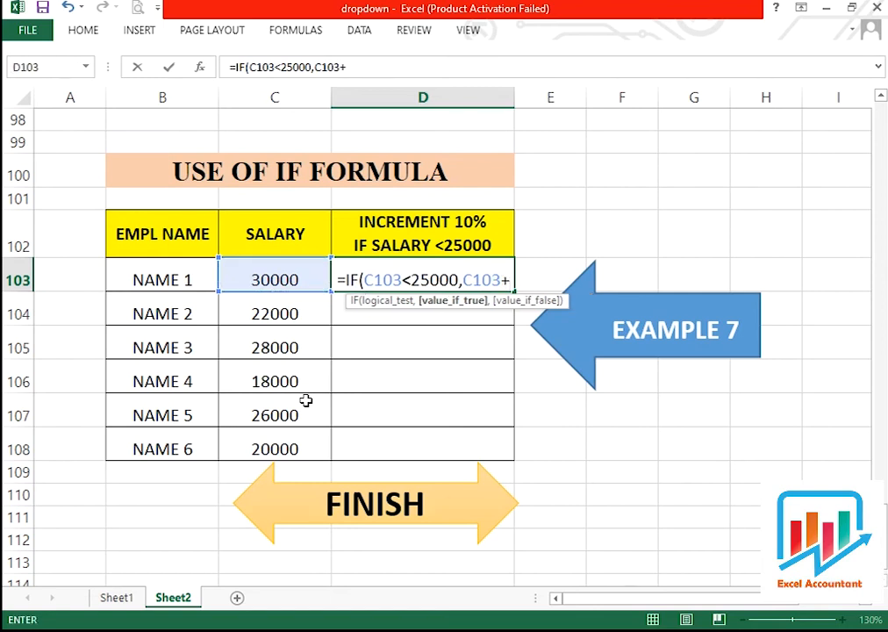
{"action": "key", "text": "Left"}
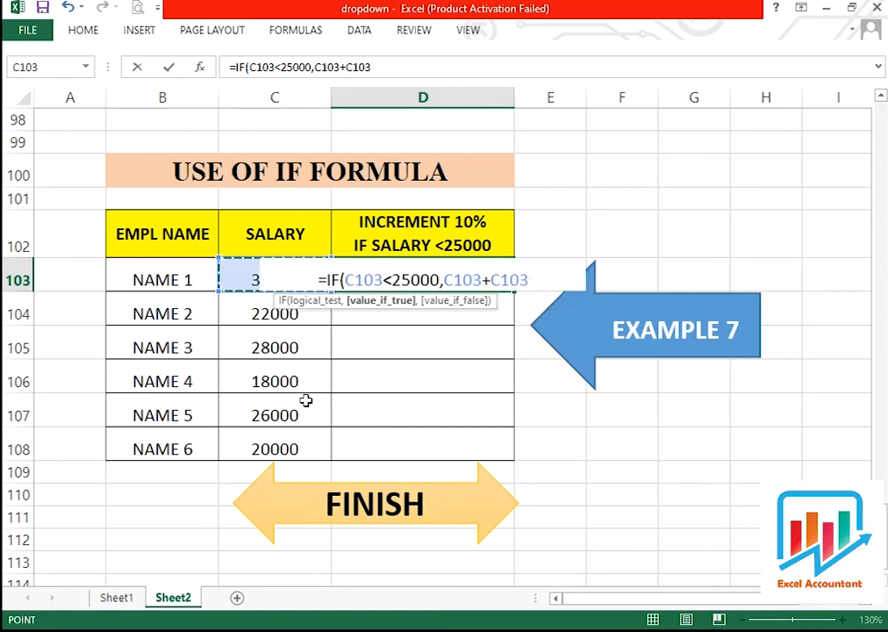
{"action": "type", "text": "10"}
{"action": "key", "text": "BackSpace"}
{"action": "key", "text": "BackSpace"}
{"action": "key", "text": "BackSpace"}
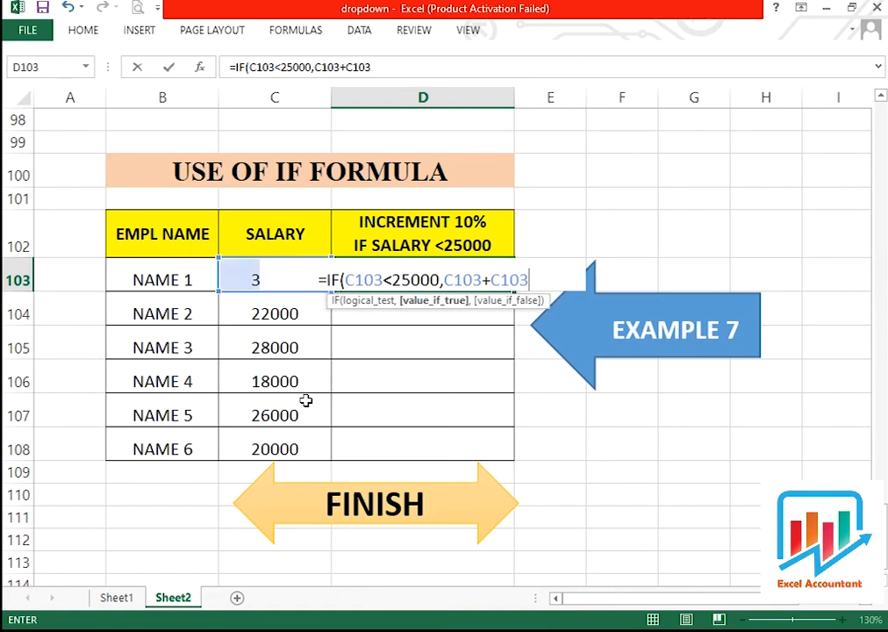
{"action": "type", "text": "*1"}
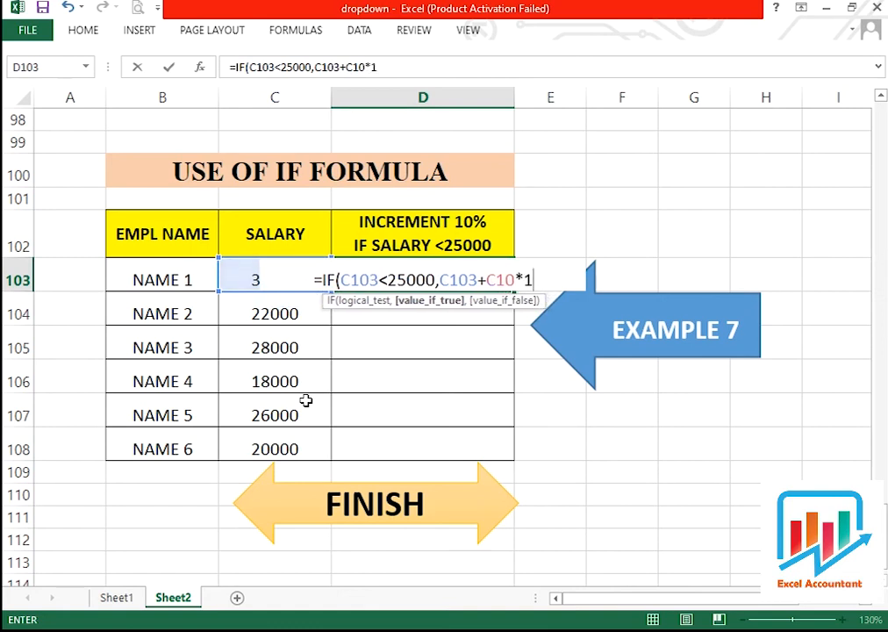
{"action": "type", "text": "0%"}
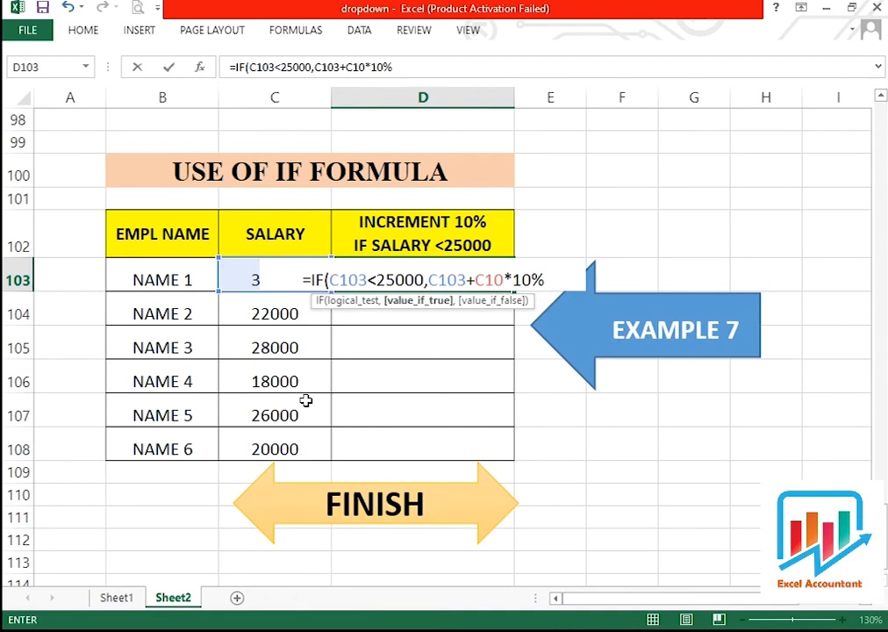
Add C103 as the value-if-false argument and complete the IF formula in D103
{"action": "type", "text": ","}
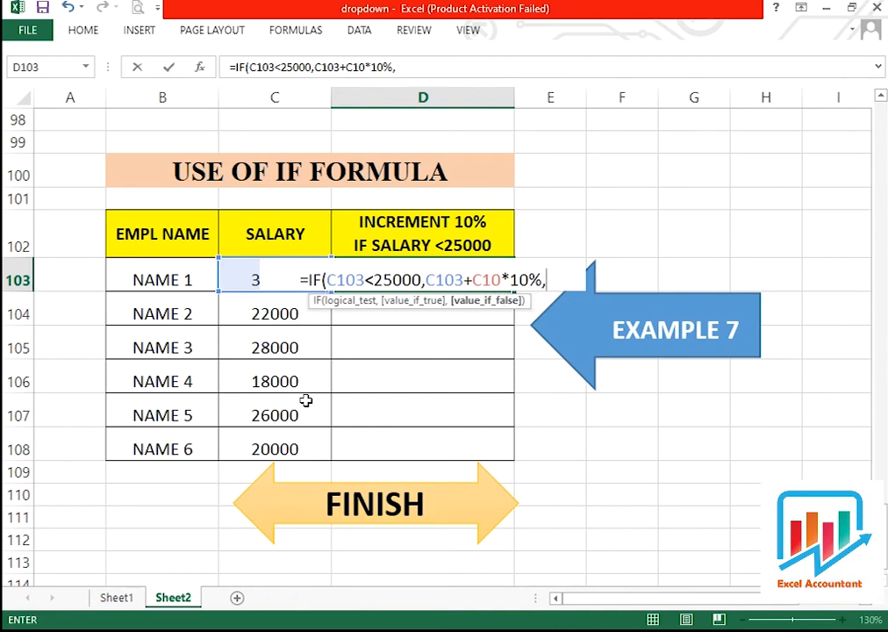
{"action": "key", "text": "Left"}
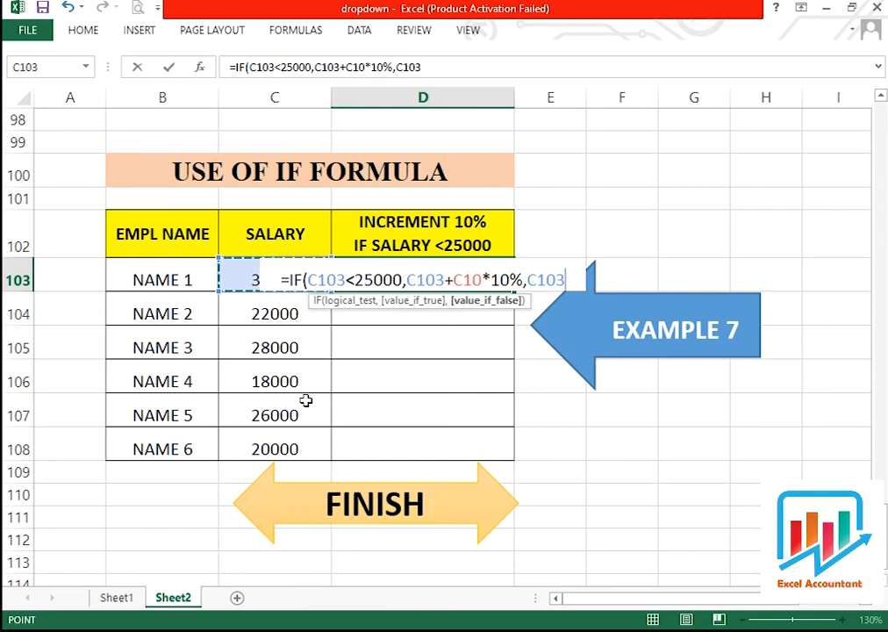
{"action": "type", "text": ")"}
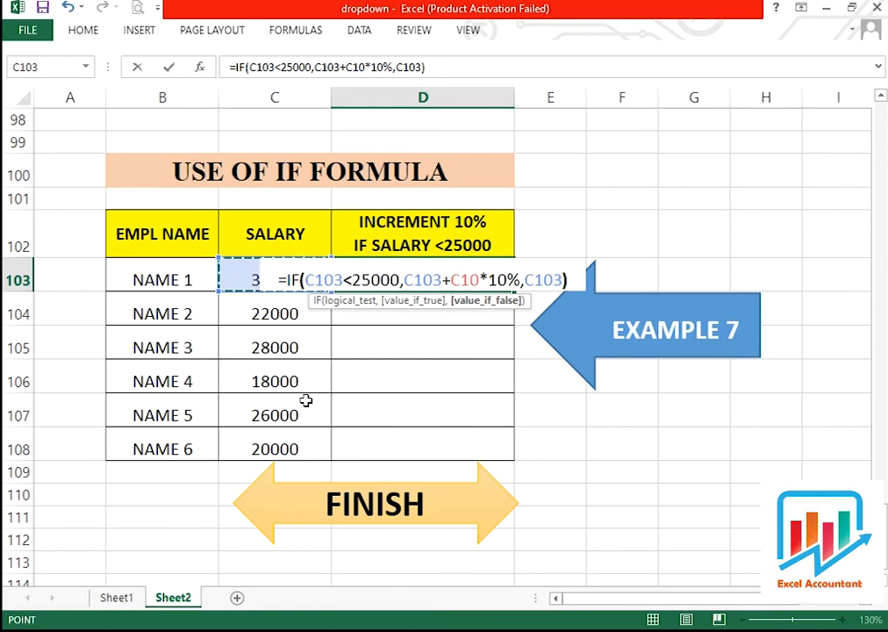
{"action": "key", "text": "Return"}
{"action": "key", "text": "Up"}
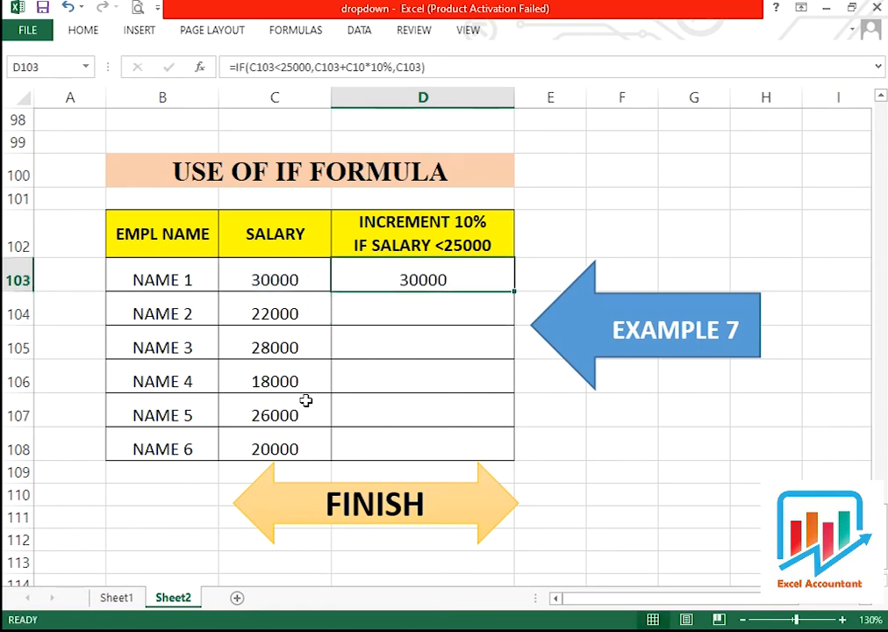
Compare the increment result in D103 with the NAME 1 salary in C103 and the 25000 limit
{"action": "key", "text": "Left"}
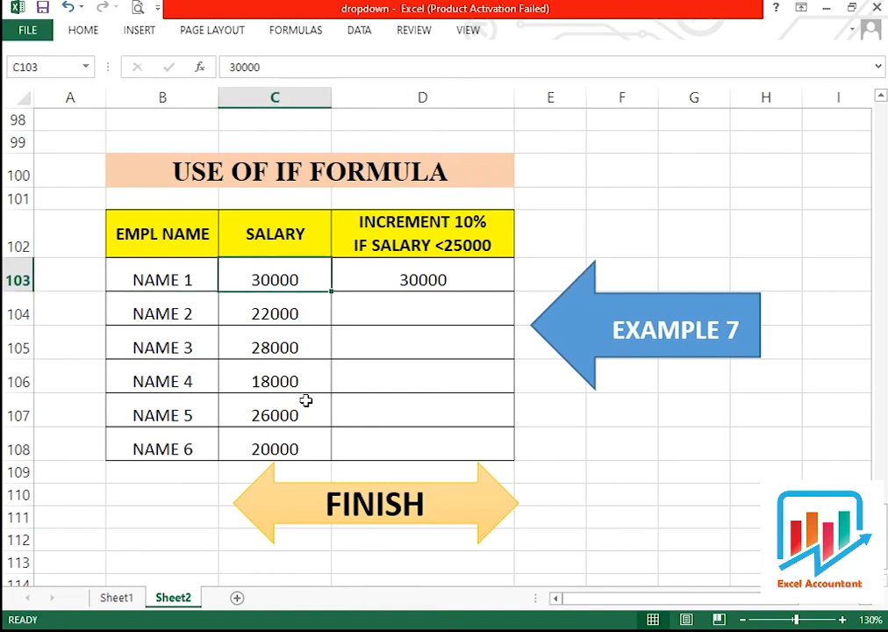
{"action": "key", "text": "Right"}
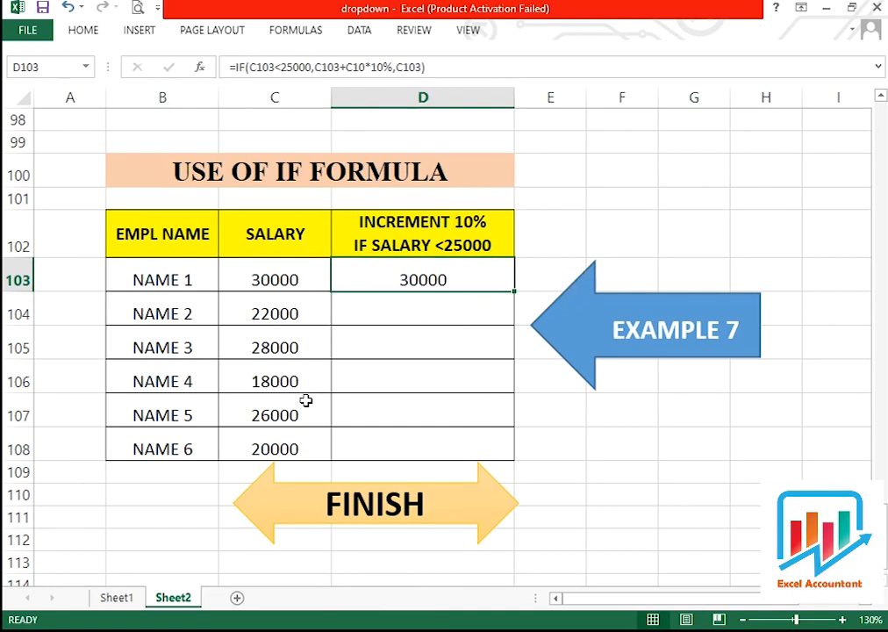
{"action": "key", "text": "Left"}
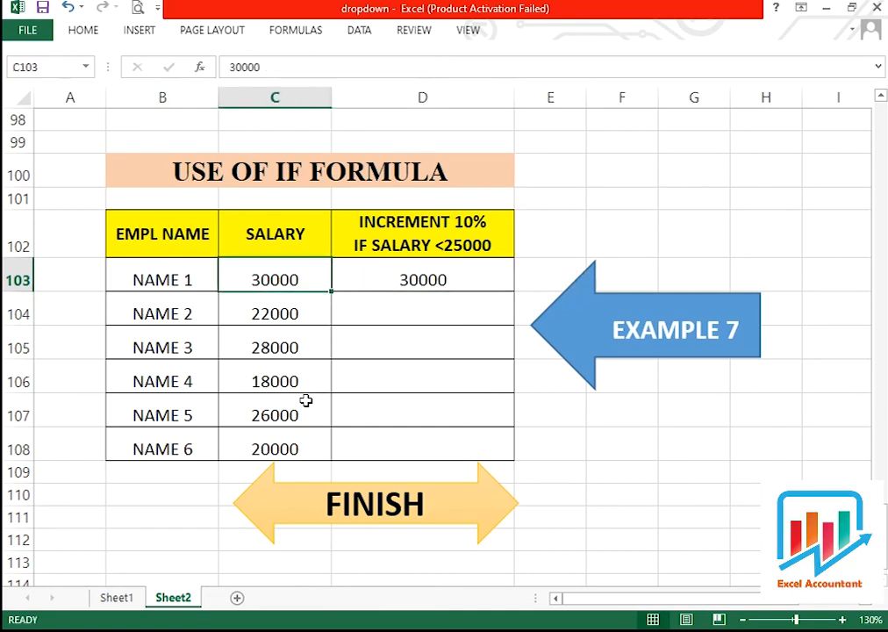
{"action": "key", "text": "Right"}
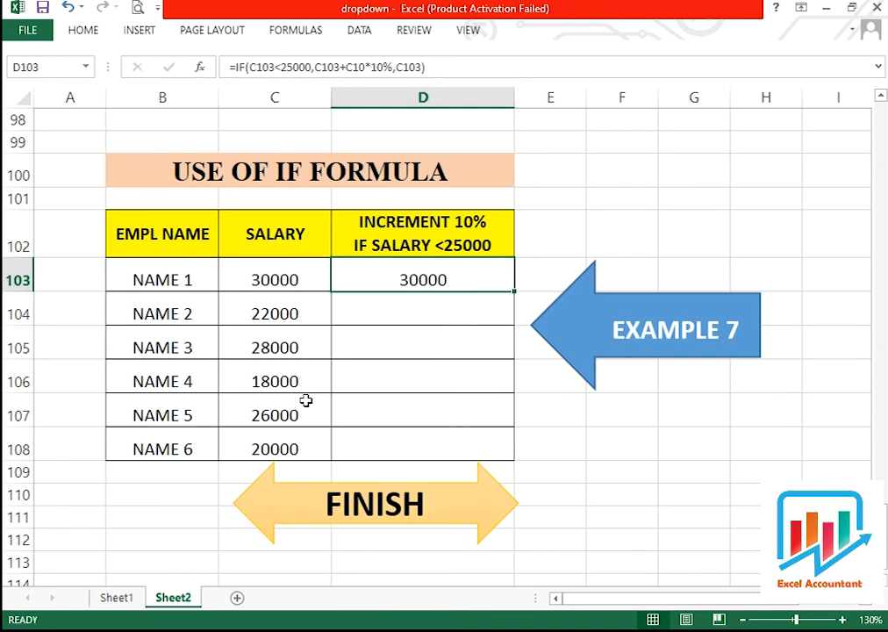
{"action": "key", "text": "Left"}
{"action": "key", "text": "Down"}
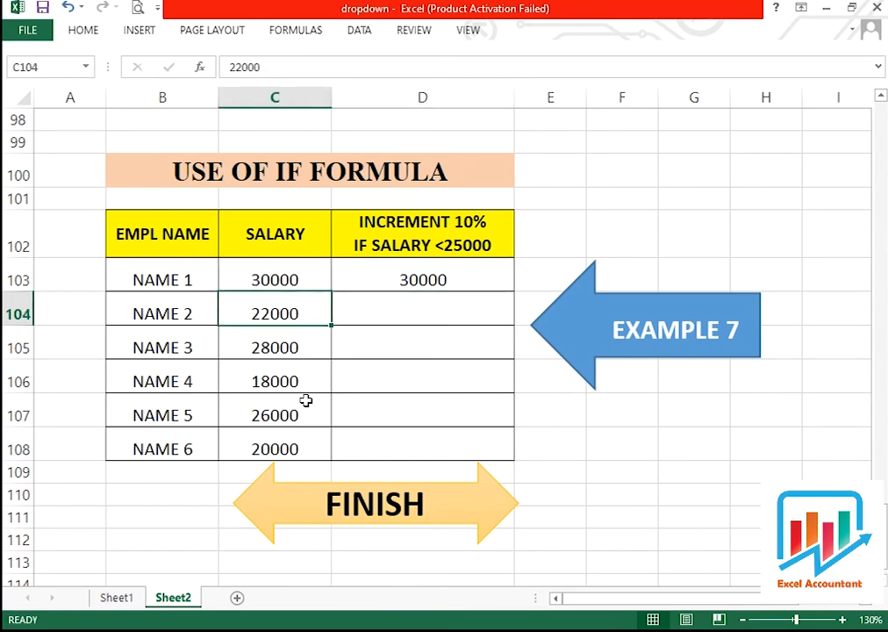
{"action": "key", "text": "Up"}
{"action": "key", "text": "Right"}
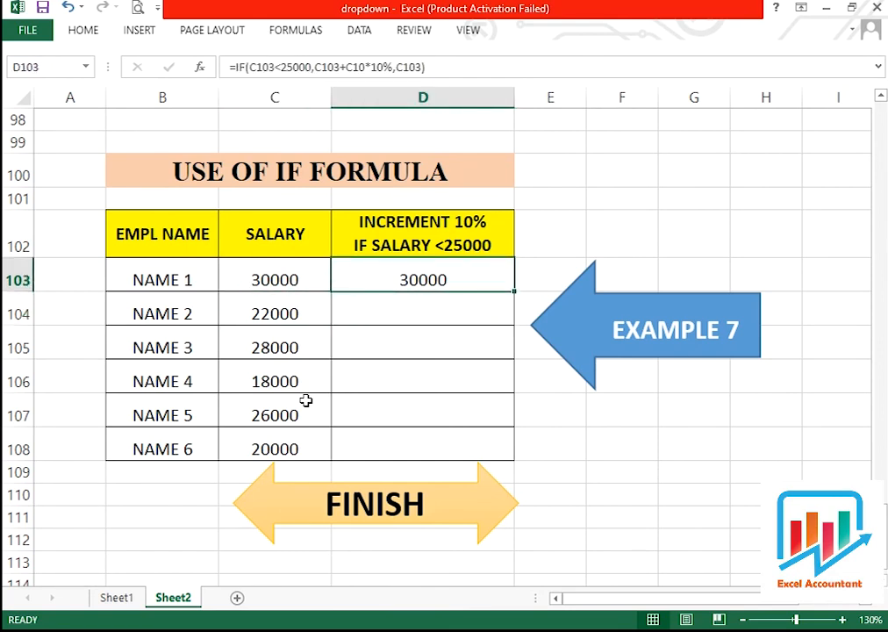
Fill the D103 increment formula down through D108 and check the results in D103 to D105
{"action": "double_click", "coordinate": [514, 291]}
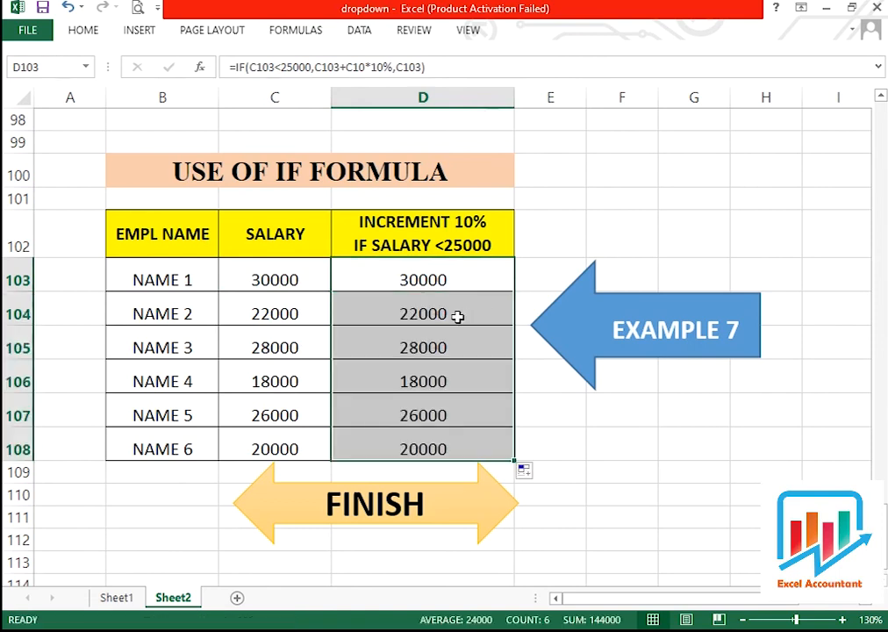
{"action": "left_click", "coordinate": [454, 315]}
{"action": "left_click", "coordinate": [422, 349]}
{"action": "left_click", "coordinate": [444, 314]}
{"action": "left_click", "coordinate": [408, 343]}
{"action": "left_click", "coordinate": [426, 316]}
{"action": "left_click", "coordinate": [422, 343]}
{"action": "left_click", "coordinate": [422, 313]}
{"action": "left_click", "coordinate": [427, 272]}
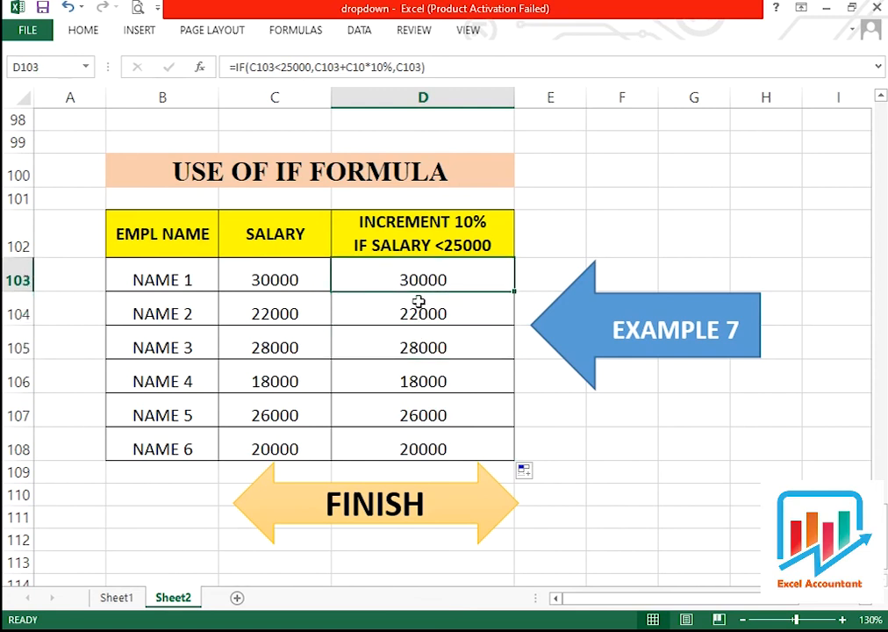
Correct the D103 formula to =IF(C103<25000,C103+C103*10%,C103) and fill it down through D108
{"action": "double_click", "coordinate": [421, 268]}
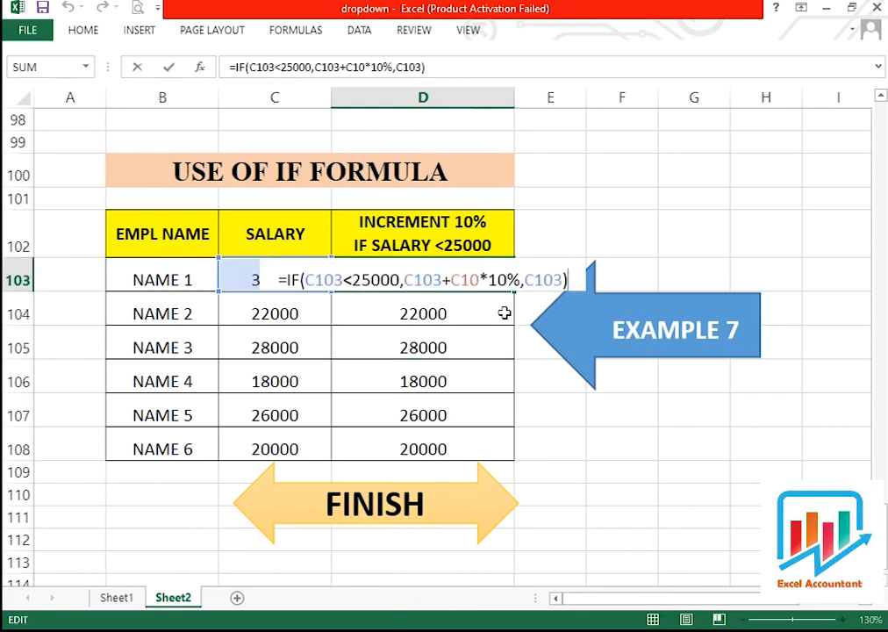
{"action": "left_click", "coordinate": [370, 281]}
{"action": "left_click", "coordinate": [409, 282]}
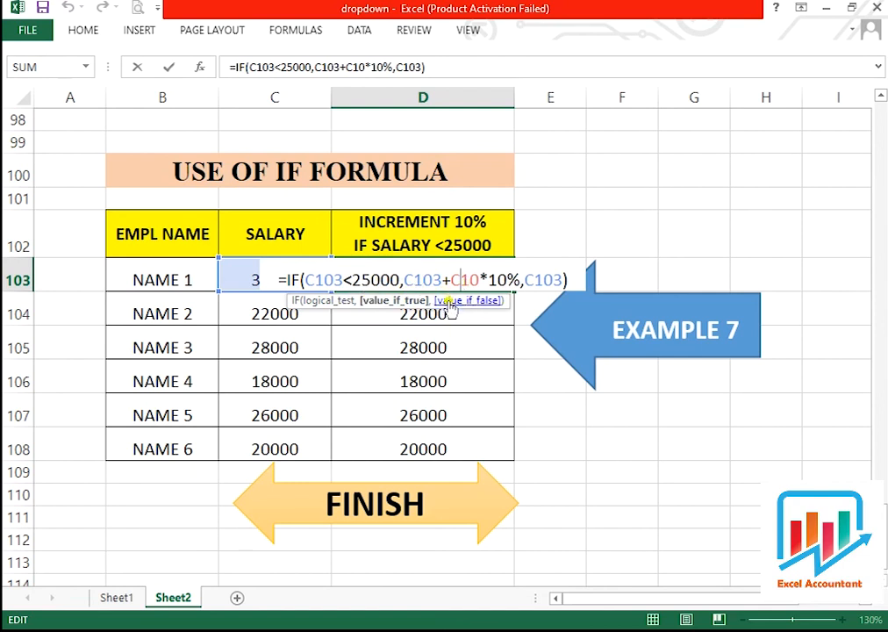
{"action": "key", "text": "BackSpace"}
{"action": "key", "text": "Delete"}
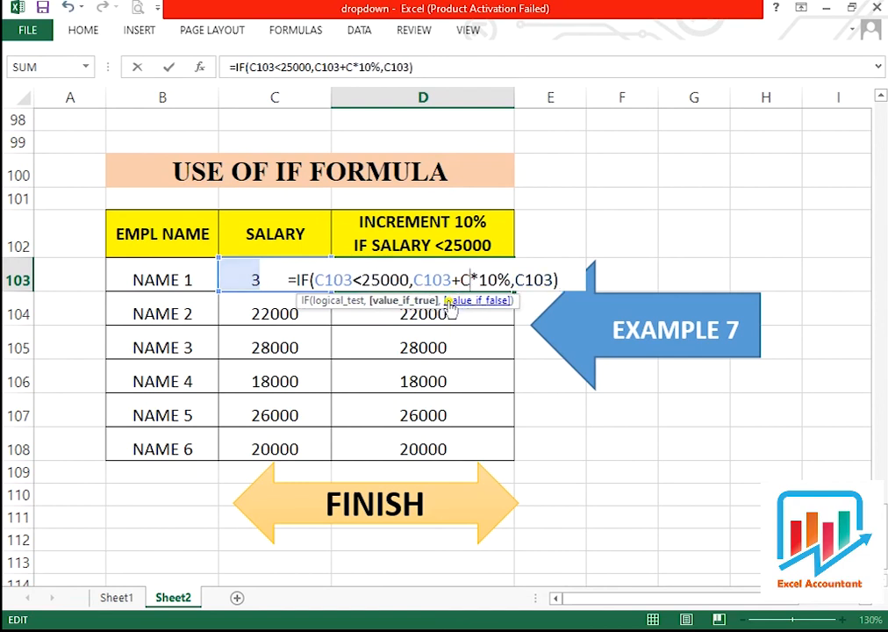
{"action": "type", "text": "103"}
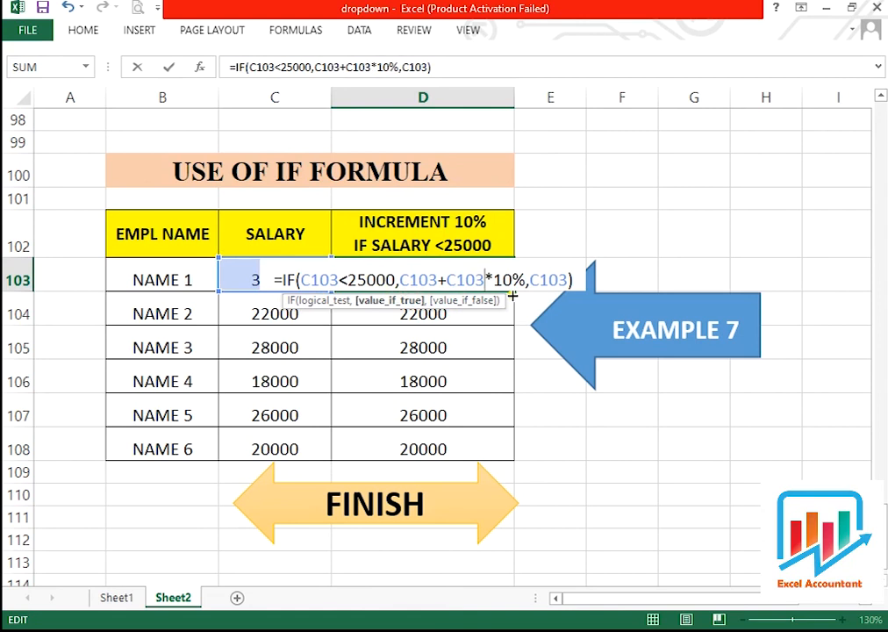
{"action": "key", "text": "Return"}
{"action": "key", "text": "Up"}
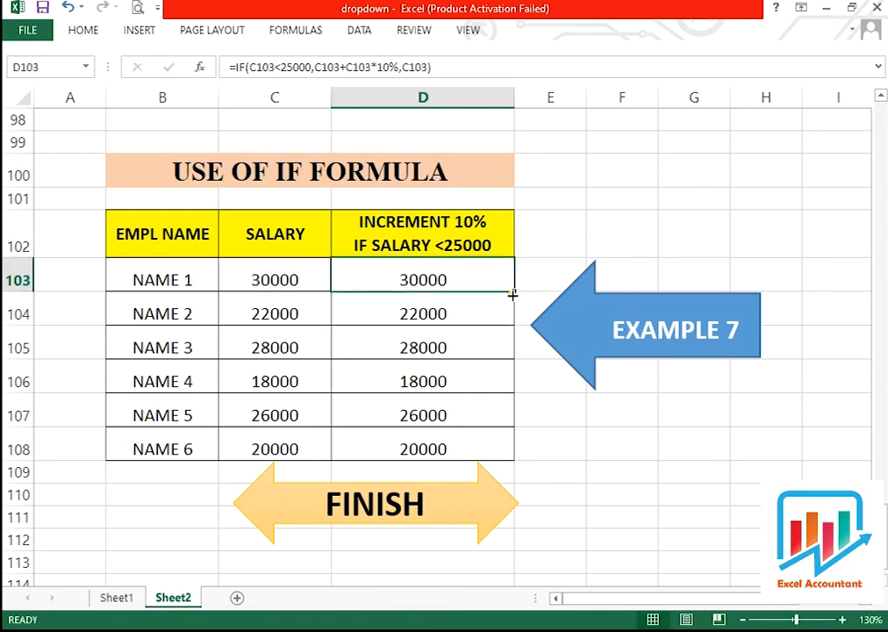
{"action": "double_click", "coordinate": [518, 290]}
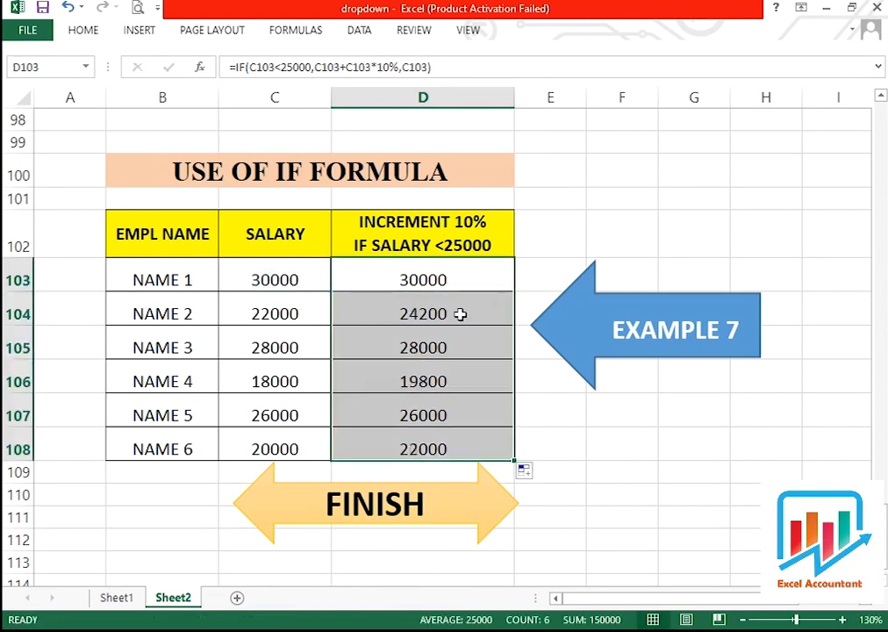
Examine the corrected increment formula in D103 and the salaries in C103 to C108
{"action": "left_click", "coordinate": [460, 314]}
{"action": "left_click", "coordinate": [443, 279]}
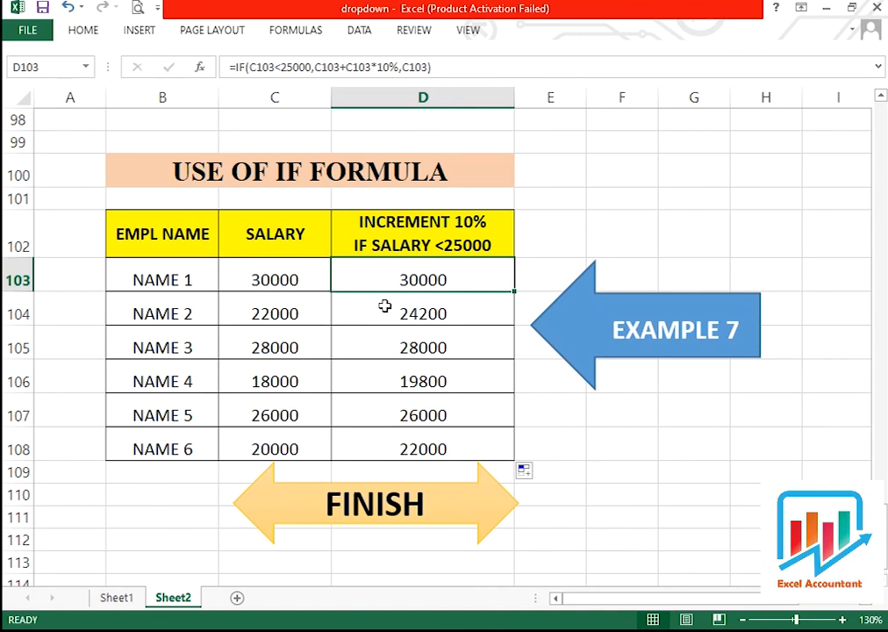
{"action": "left_click", "coordinate": [293, 281]}
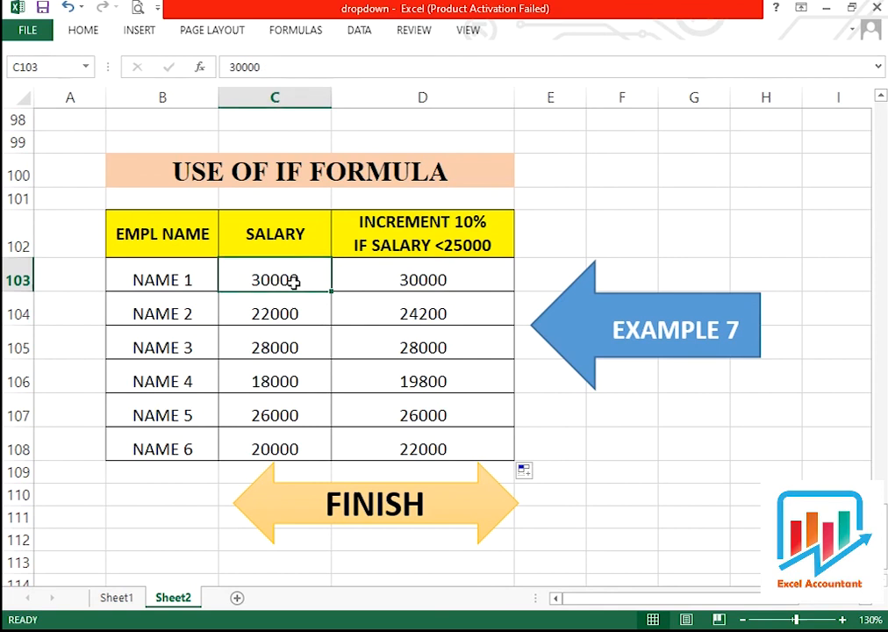
{"action": "left_click_drag", "start_coordinate": [289, 281], "coordinate": [296, 436]}
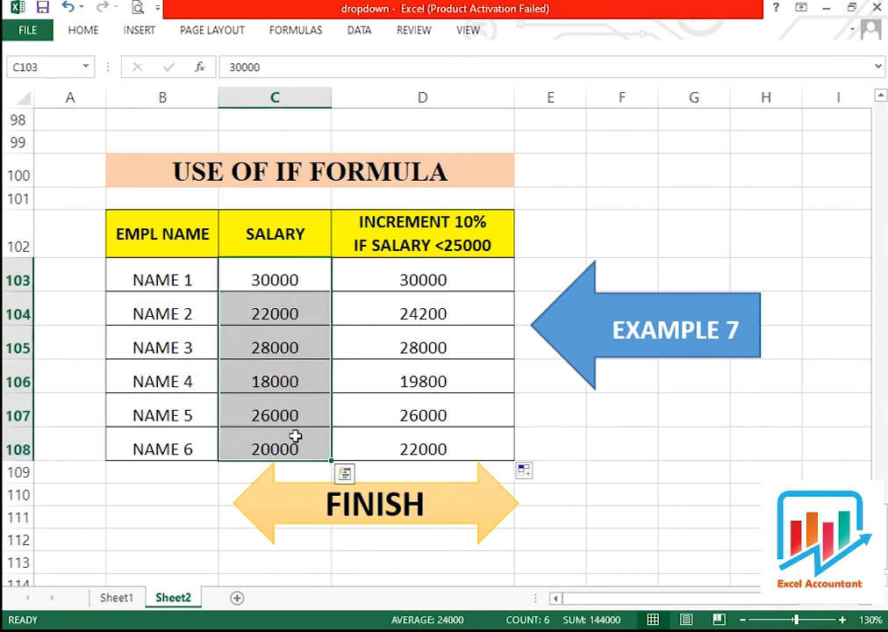
{"action": "left_click", "coordinate": [283, 311]}
{"action": "left_click_drag", "start_coordinate": [287, 284], "coordinate": [283, 433]}
{"action": "left_click", "coordinate": [296, 303]}
Compare the salaries in C103 to C106 with their increment results in column D, and check the D108 result
{"action": "left_click", "coordinate": [299, 283]}
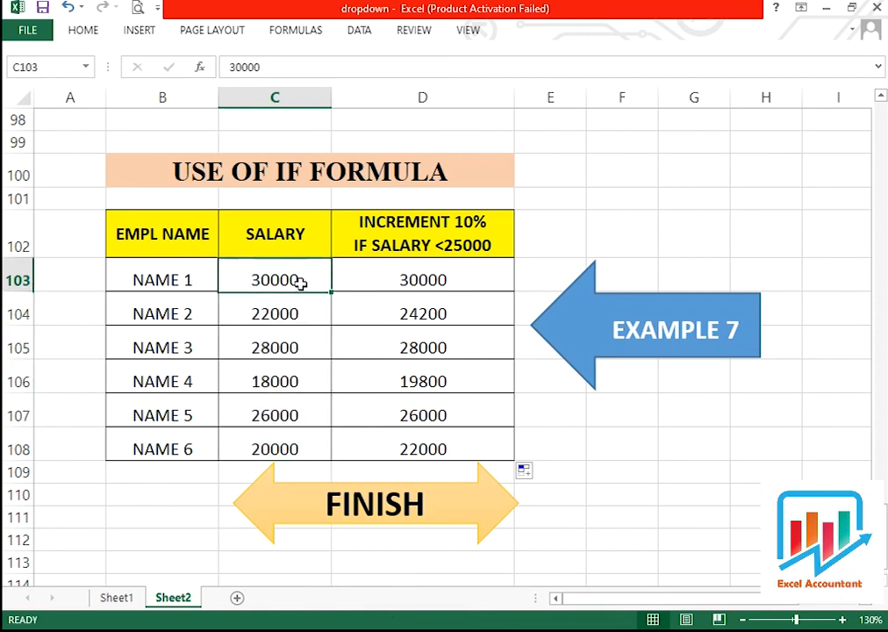
{"action": "left_click", "coordinate": [386, 279]}
{"action": "left_click", "coordinate": [273, 316]}
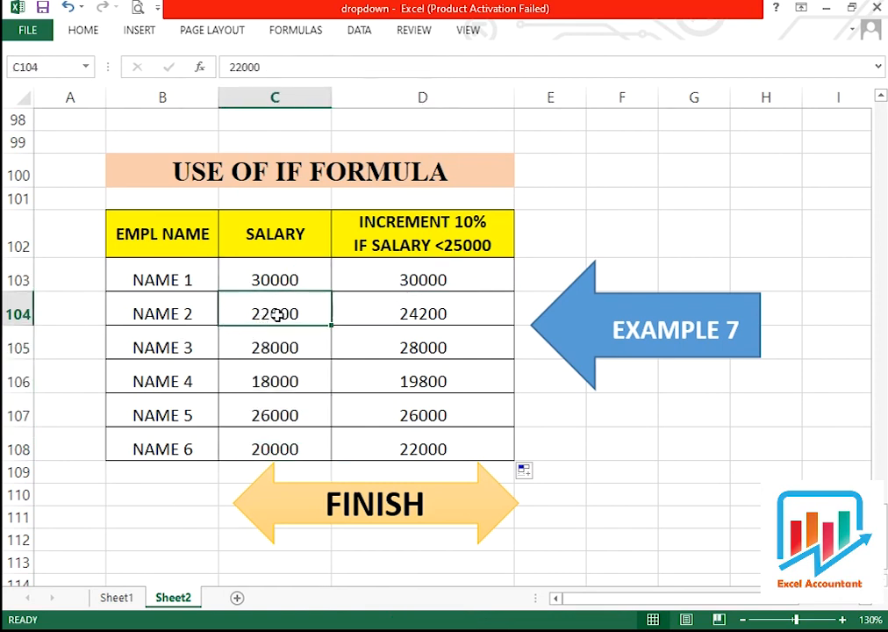
{"action": "left_click", "coordinate": [422, 315]}
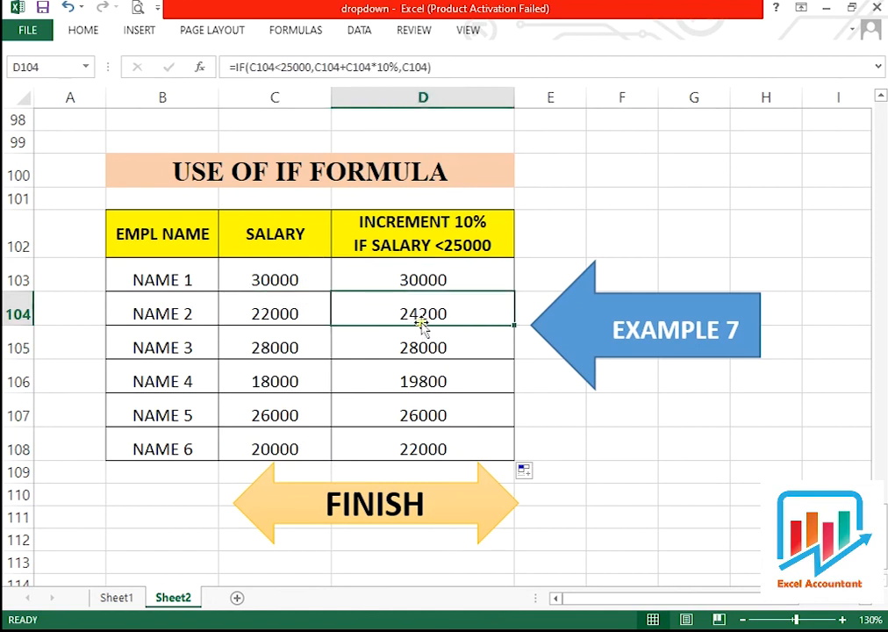
{"action": "left_click", "coordinate": [276, 348]}
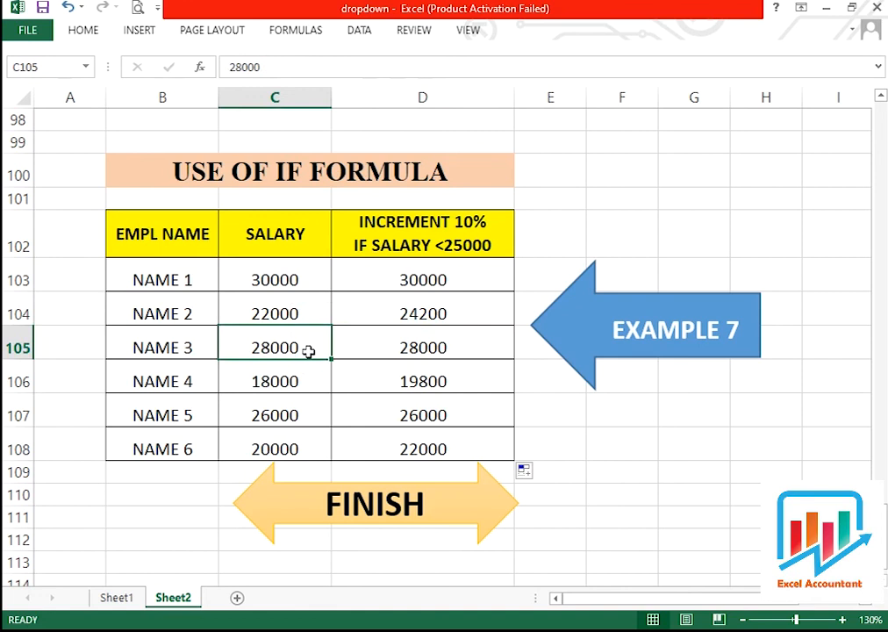
{"action": "left_click", "coordinate": [386, 346]}
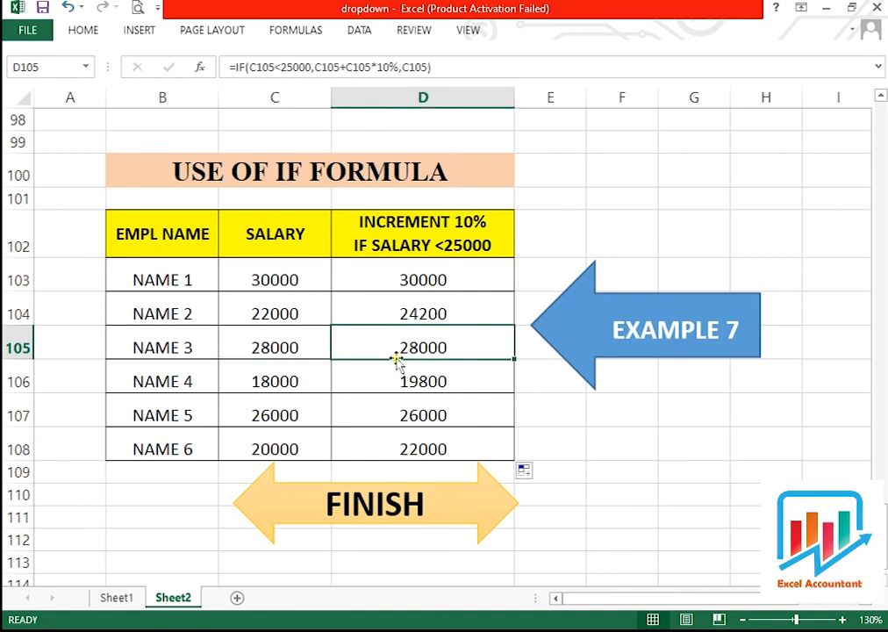
{"action": "left_click", "coordinate": [312, 377]}
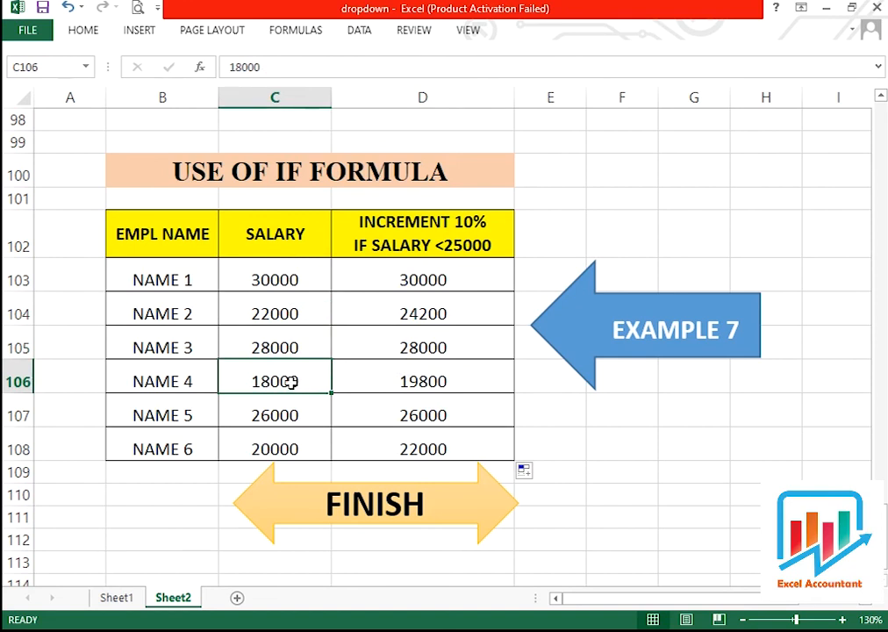
{"action": "left_click", "coordinate": [401, 380]}
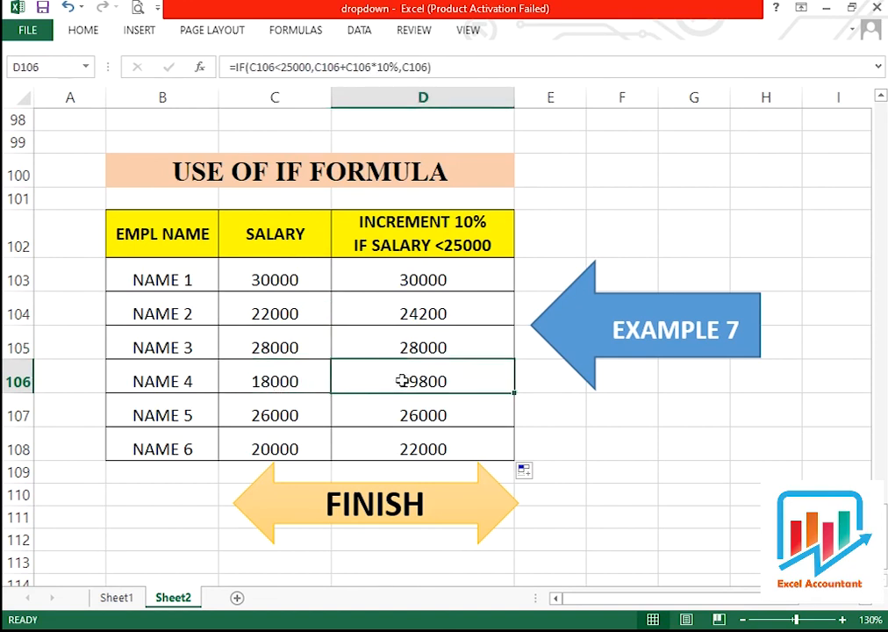
{"action": "left_click", "coordinate": [387, 447]}
{"action": "left_click", "coordinate": [426, 278]}
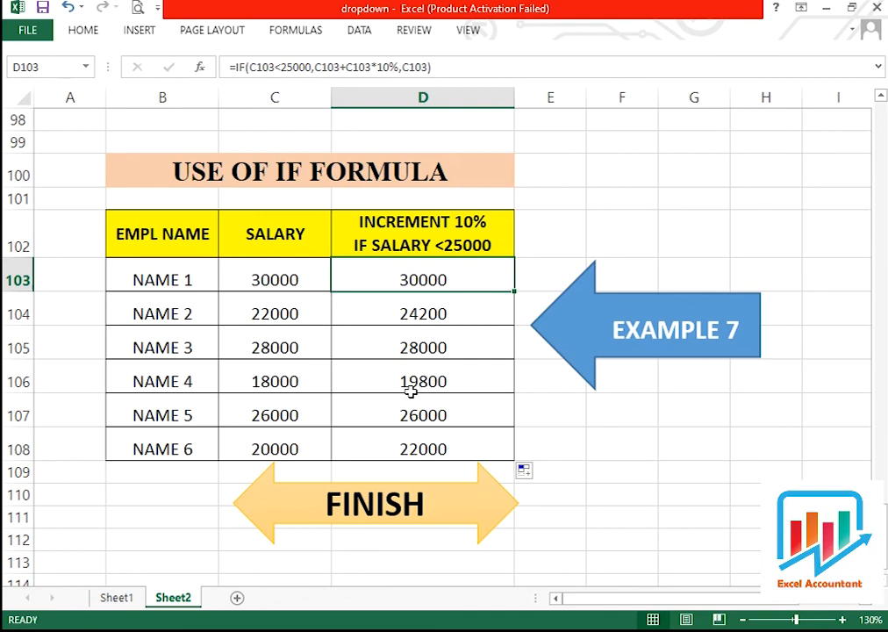
Review the completed IF formula examples from Example 6 back to Example 1, finishing at empty cell D12
{"action": "scroll", "coordinate": [410, 392], "scroll_direction": "up", "scroll_amount": 4}
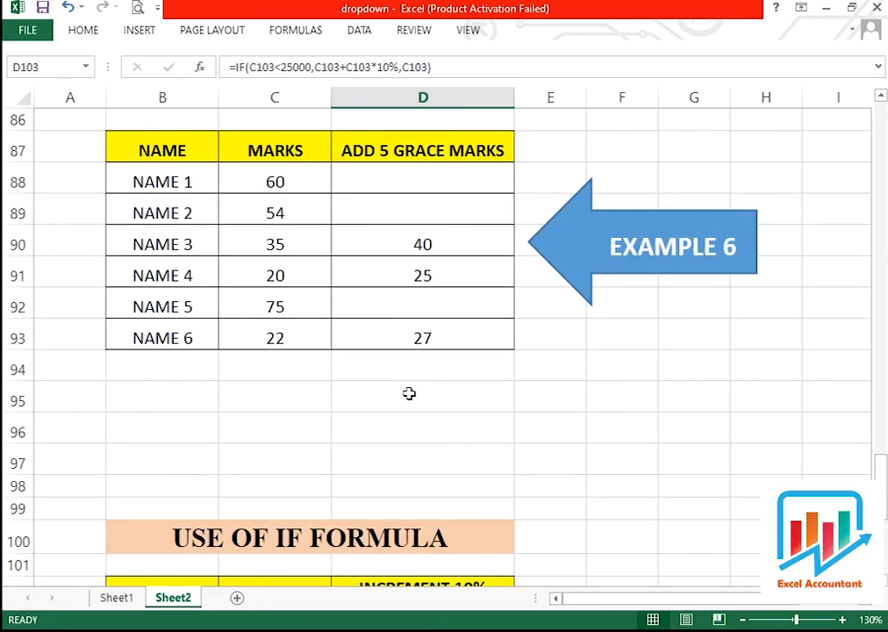
{"action": "scroll", "coordinate": [409, 393], "scroll_direction": "up", "scroll_amount": 2}
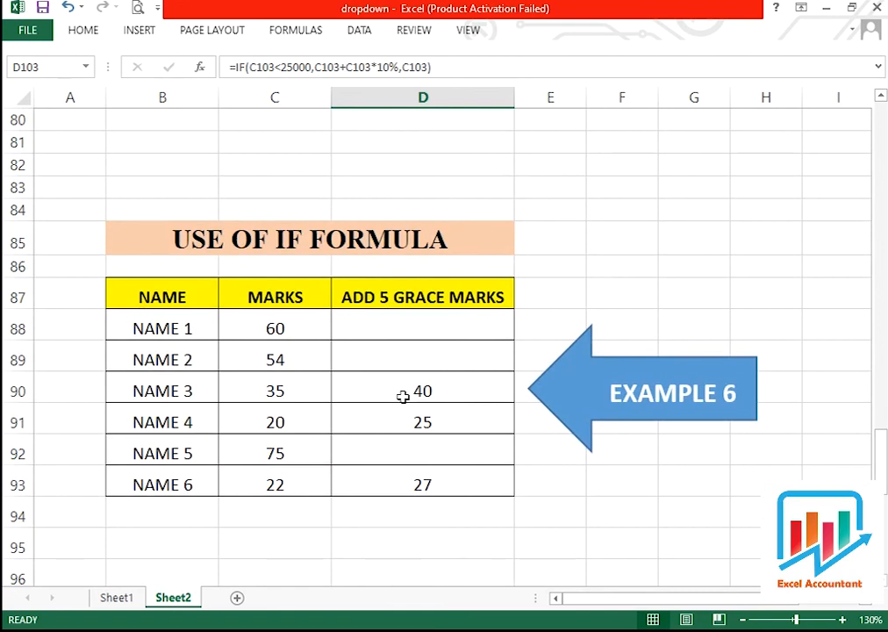
{"action": "scroll", "coordinate": [403, 396], "scroll_direction": "up", "scroll_amount": 16}
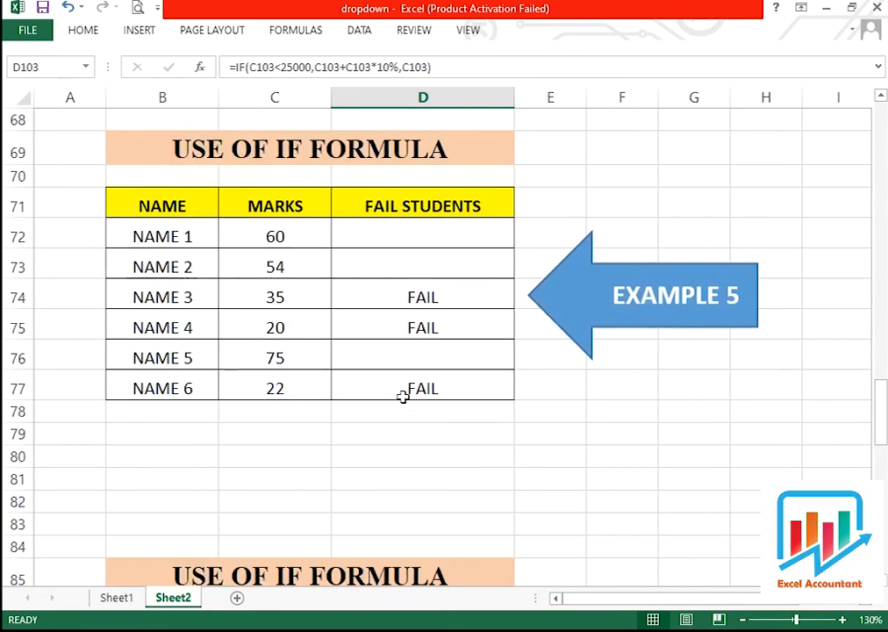
{"action": "scroll", "coordinate": [402, 396], "scroll_direction": "up", "scroll_amount": 10}
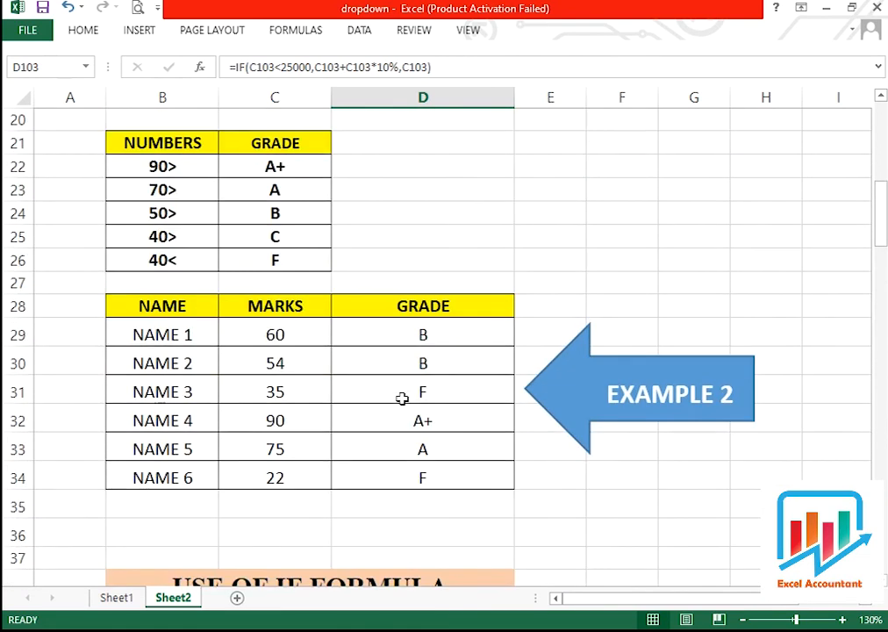
{"action": "left_click", "coordinate": [367, 440]}
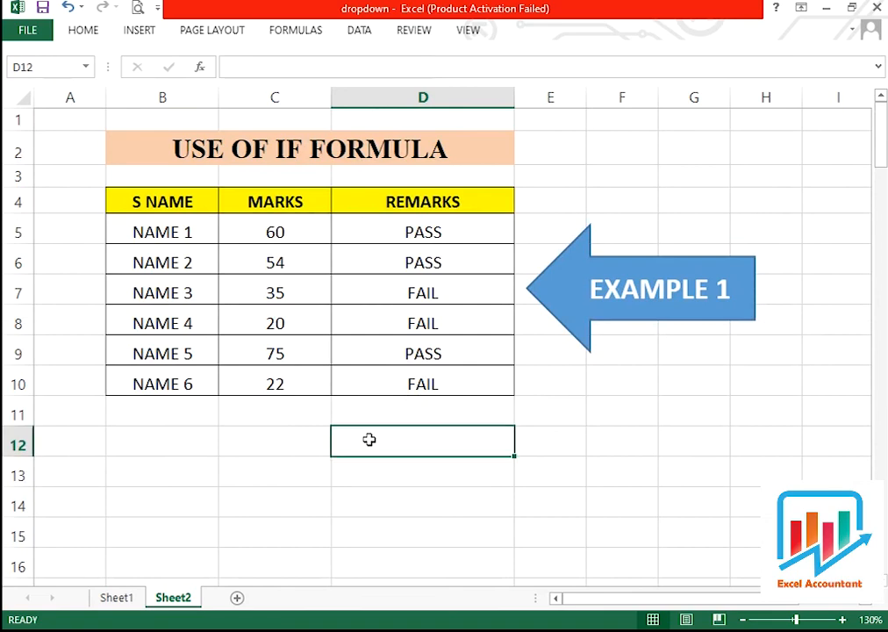